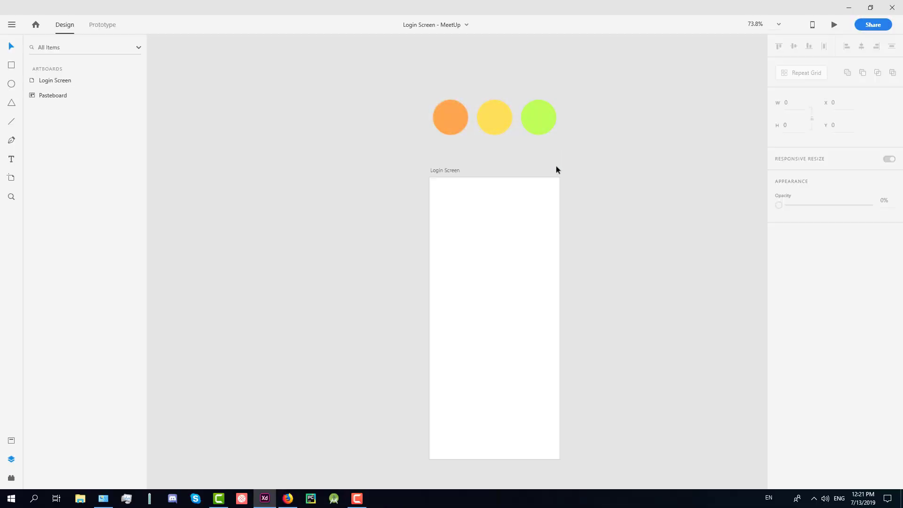
- Check the green circle's fill colour swatches and delete the three coloured circles above the Login Screen artboard
{"action": "scroll", "coordinate": [555, 169], "scroll_direction": "up", "scroll_amount": 2}
{"action": "left_click_drag", "start_coordinate": [597, 280], "coordinate": [587, 246]}
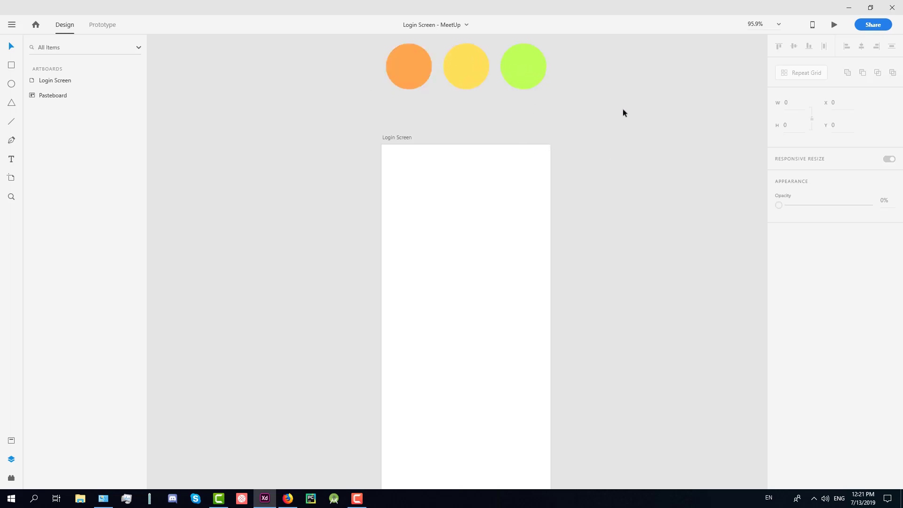
{"action": "left_click", "coordinate": [528, 65]}
{"action": "left_click", "coordinate": [802, 227]}
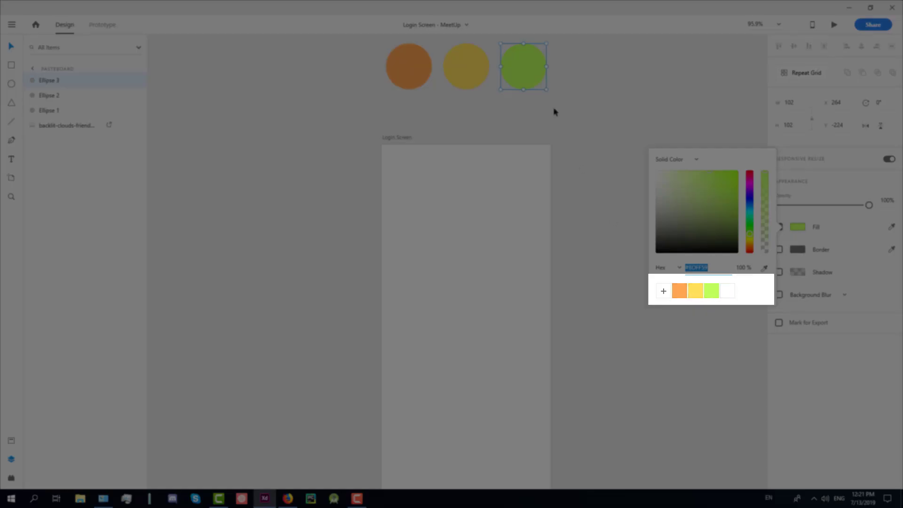
{"action": "left_click", "coordinate": [579, 96]}
{"action": "left_click_drag", "start_coordinate": [588, 91], "coordinate": [358, 50]}
{"action": "key", "text": "Delete"}
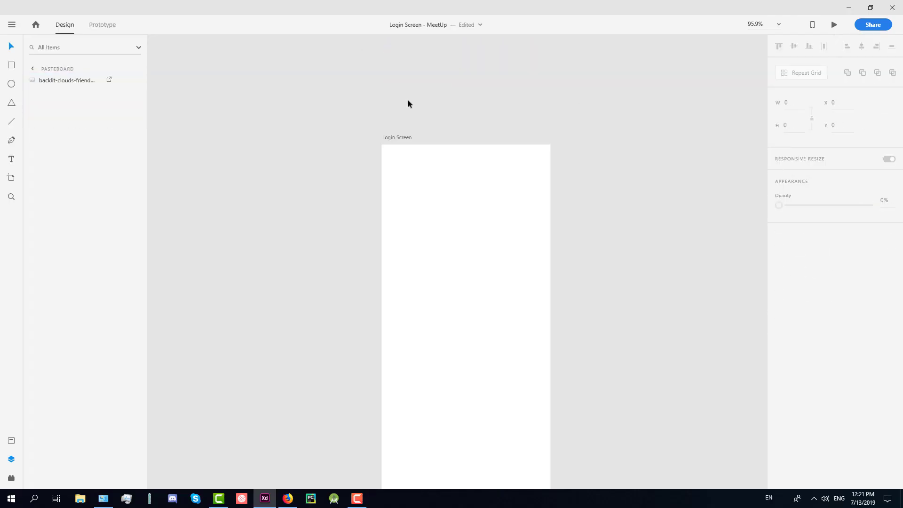
- Draw a 375 by 812 rectangle covering the whole Login Screen artboard and remove its border
{"action": "left_click_drag", "start_coordinate": [341, 170], "coordinate": [355, 99]}
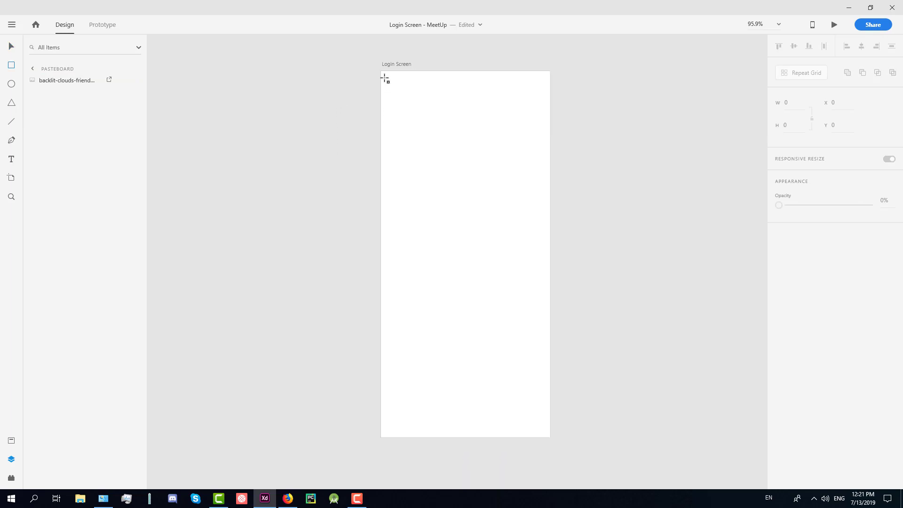
{"action": "left_click_drag", "start_coordinate": [381, 71], "coordinate": [550, 437]}
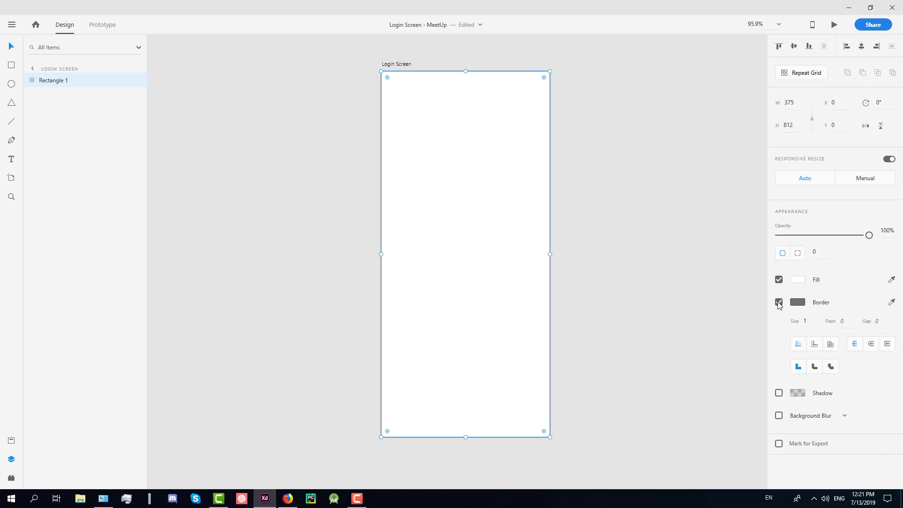
{"action": "left_click", "coordinate": [779, 305]}
- Move the rectangle beside the artboard at X 455, Y 0 and set its corner radius to 42
{"action": "scroll", "coordinate": [456, 184], "scroll_direction": "down", "scroll_amount": 5}
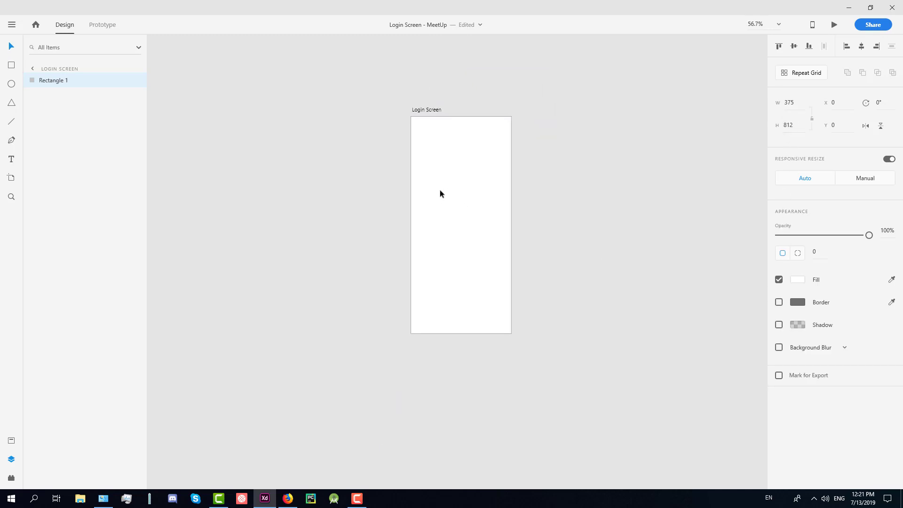
{"action": "left_click_drag", "start_coordinate": [439, 190], "coordinate": [499, 189]}
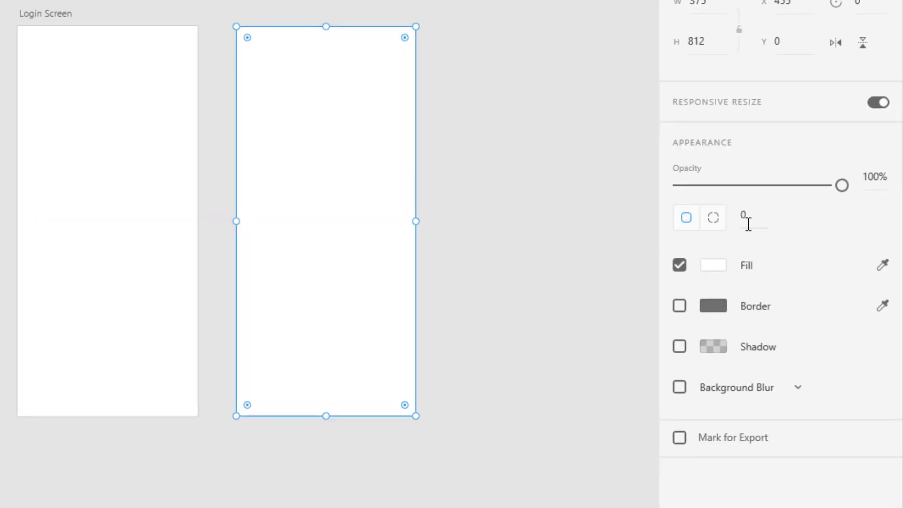
{"action": "type", "text": "42"}
{"action": "key", "text": "Return"}
- Duplicate the rounded rectangle and place the copy beside the sunset group photo on the pasteboard
{"action": "left_click_drag", "start_coordinate": [472, 1], "coordinate": [354, 219]}
{"action": "scroll", "coordinate": [354, 219], "scroll_direction": "down", "scroll_amount": 2}
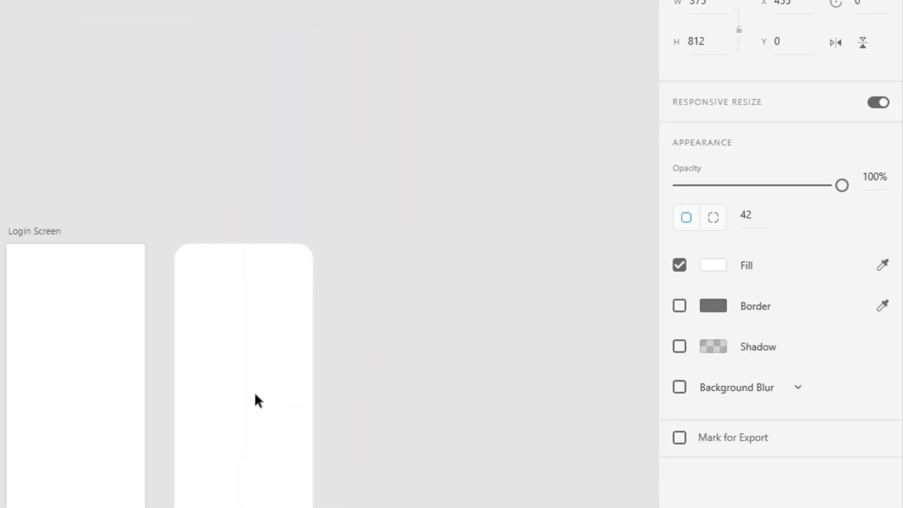
{"action": "left_click_drag", "start_coordinate": [252, 397], "coordinate": [258, 77]}
{"action": "scroll", "coordinate": [259, 76], "scroll_direction": "down", "scroll_amount": 3}
{"action": "left_click_drag", "start_coordinate": [356, 2], "coordinate": [339, 419]}
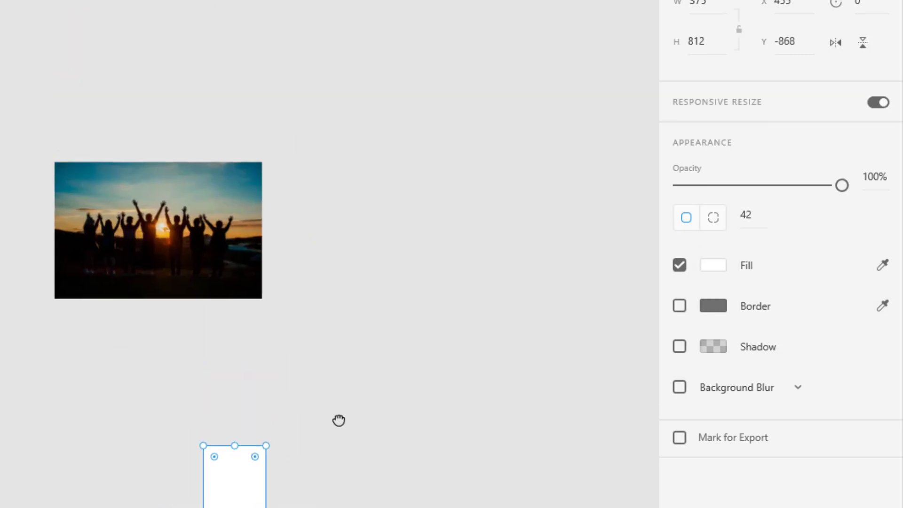
{"action": "left_click_drag", "start_coordinate": [238, 502], "coordinate": [325, 232]}
{"action": "scroll", "coordinate": [238, 166], "scroll_direction": "up", "scroll_amount": 1}
{"action": "scroll", "coordinate": [238, 165], "scroll_direction": "up", "scroll_amount": 5}
- Move the sunset photo behind the rounded rectangle copy and lower the rectangle's opacity to 61%
{"action": "left_click_drag", "start_coordinate": [368, 292], "coordinate": [274, 120]}
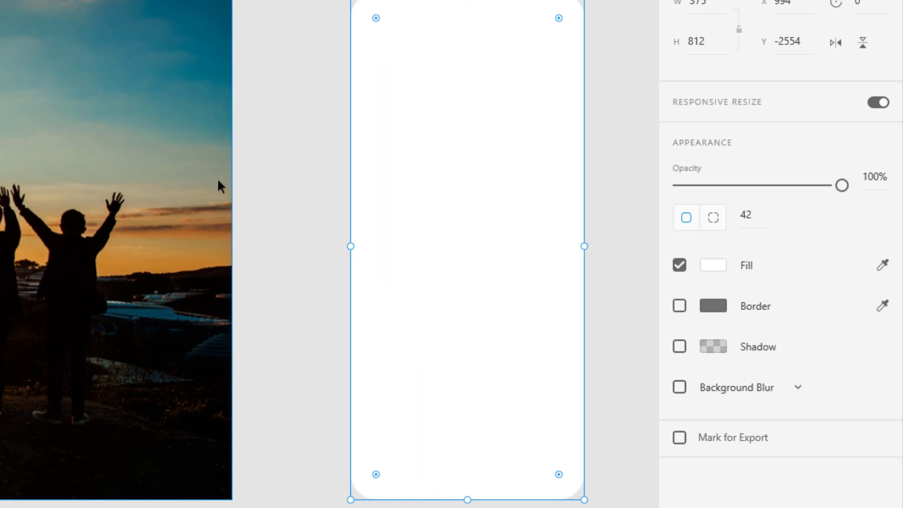
{"action": "left_click_drag", "start_coordinate": [83, 226], "coordinate": [510, 226]}
{"action": "left_click", "coordinate": [531, 169]}
{"action": "left_click", "coordinate": [778, 185]}
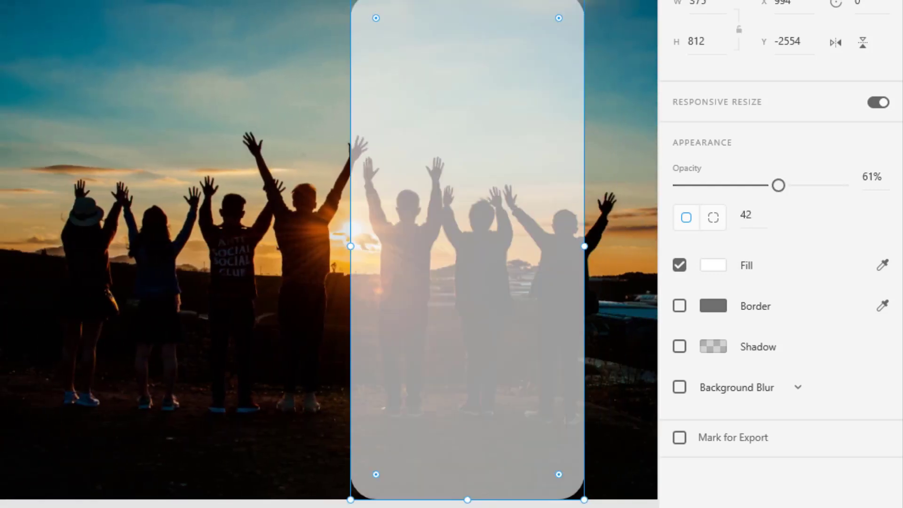
- Shift the sunset photo horizontally so the sun and central figures lie within the semi-transparent rectangle
{"action": "left_click", "coordinate": [10, 158]}
{"action": "left_click_drag", "start_coordinate": [101, 261], "coordinate": [173, 263]}
{"action": "scroll", "coordinate": [173, 263], "scroll_direction": "right", "scroll_amount": 7}
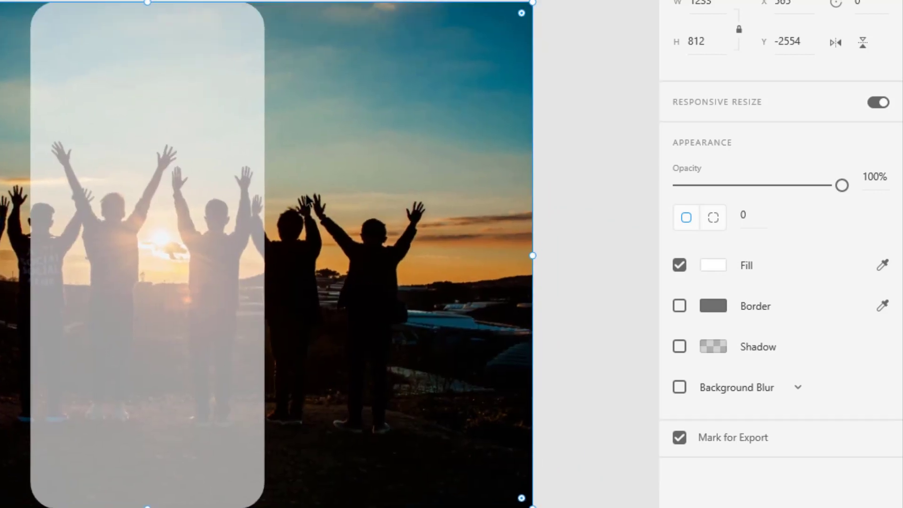
{"action": "mouse_move", "coordinate": [392, 179]}
{"action": "left_mouse_down"}
{"action": "mouse_move", "coordinate": [360, 179]}
{"action": "mouse_move", "coordinate": [399, 187]}
{"action": "mouse_move", "coordinate": [392, 188]}
{"action": "left_mouse_up"}
- Set the rounded rectangle's opacity to 100% and use it as a shape mask for the sunset photo
{"action": "left_click", "coordinate": [236, 36]}
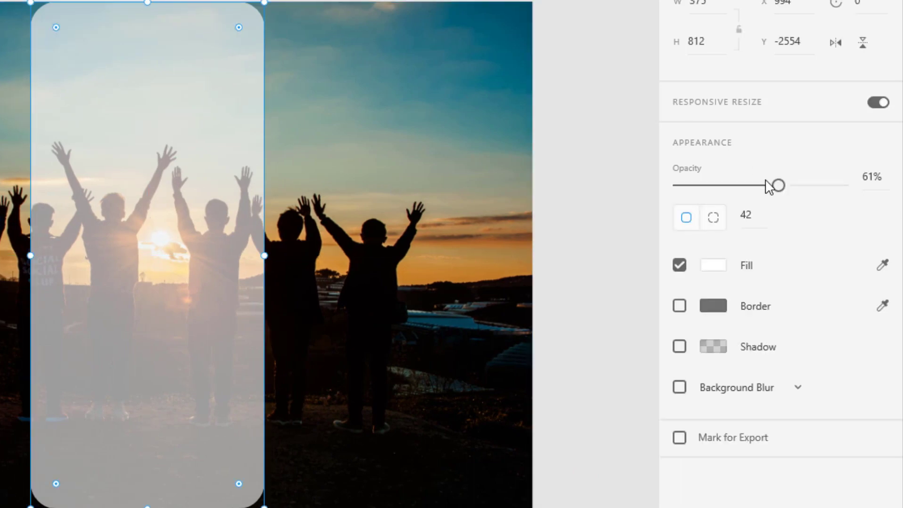
{"action": "left_click_drag", "start_coordinate": [775, 185], "coordinate": [901, 206]}
{"action": "left_click_drag", "start_coordinate": [263, 0], "coordinate": [0, 222]}
{"action": "right_click", "coordinate": [91, 134]}
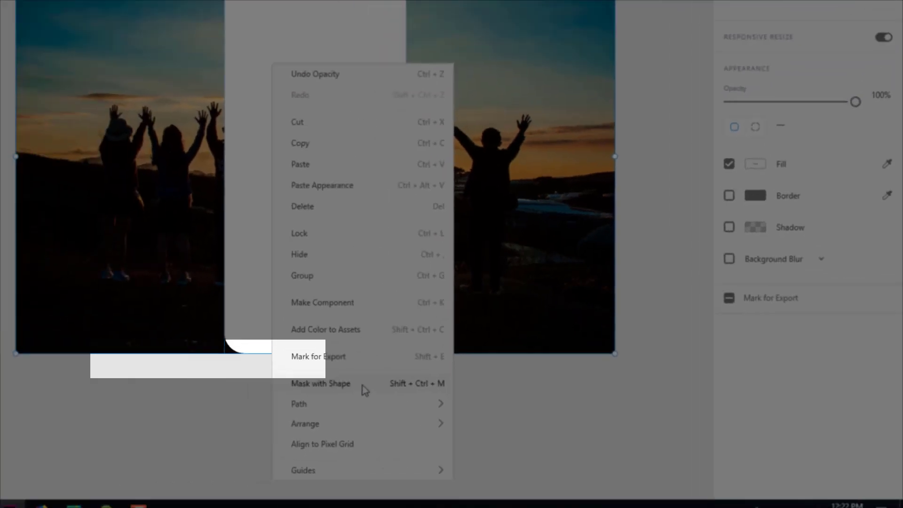
{"action": "left_click", "coordinate": [207, 361]}
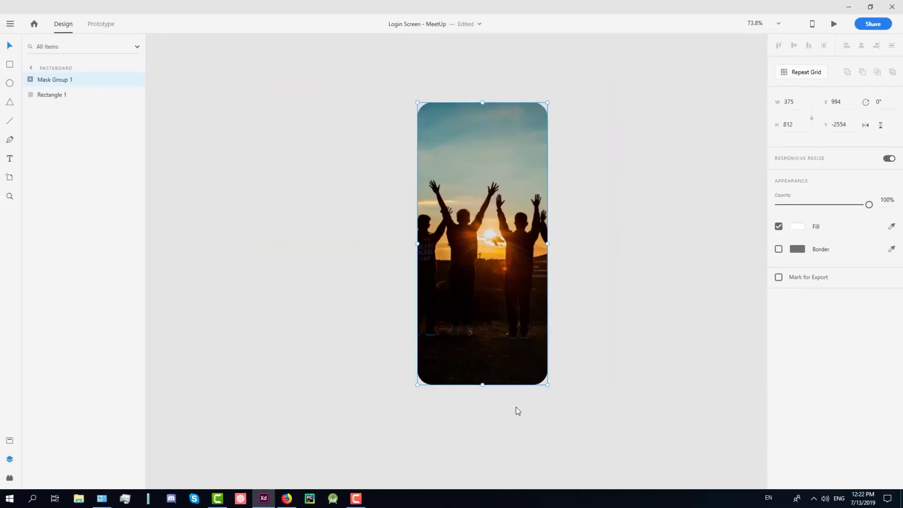
- Move the masked photo down beside the white rounded rectangle, at X 940, Y 0
{"action": "scroll", "coordinate": [52, 64], "scroll_direction": "down", "scroll_amount": 4}
{"action": "left_click_drag", "start_coordinate": [432, 219], "coordinate": [467, 134]}
{"action": "left_click_drag", "start_coordinate": [543, 89], "coordinate": [535, 410]}
{"action": "left_click_drag", "start_coordinate": [471, 409], "coordinate": [465, 161]}
{"action": "left_click_drag", "start_coordinate": [513, 143], "coordinate": [514, 230]}
{"action": "scroll", "coordinate": [472, 233], "scroll_direction": "up", "scroll_amount": 4}
{"action": "scroll", "coordinate": [463, 235], "scroll_direction": "up", "scroll_amount": 2}
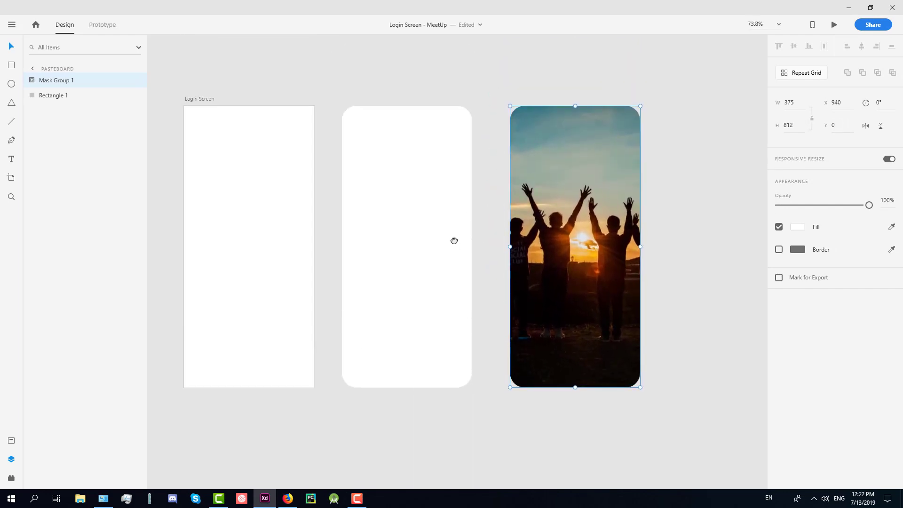
- Bring the white rounded rectangle above Mask Group 1 in the layer order and rename it Gradient
{"action": "left_click", "coordinate": [408, 213]}
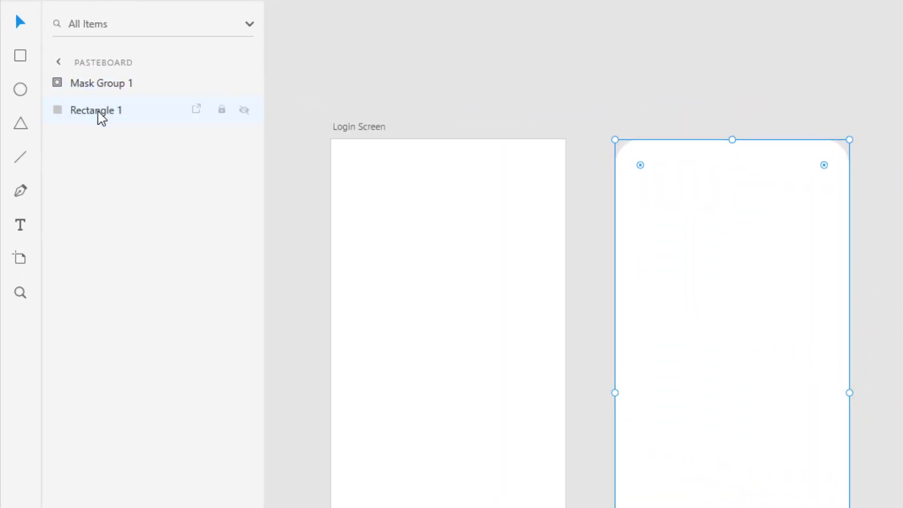
{"action": "left_click_drag", "start_coordinate": [89, 113], "coordinate": [96, 78]}
{"action": "double_click", "coordinate": [101, 82]}
{"action": "type", "text": "Gradient"}
{"action": "key", "text": "Return"}
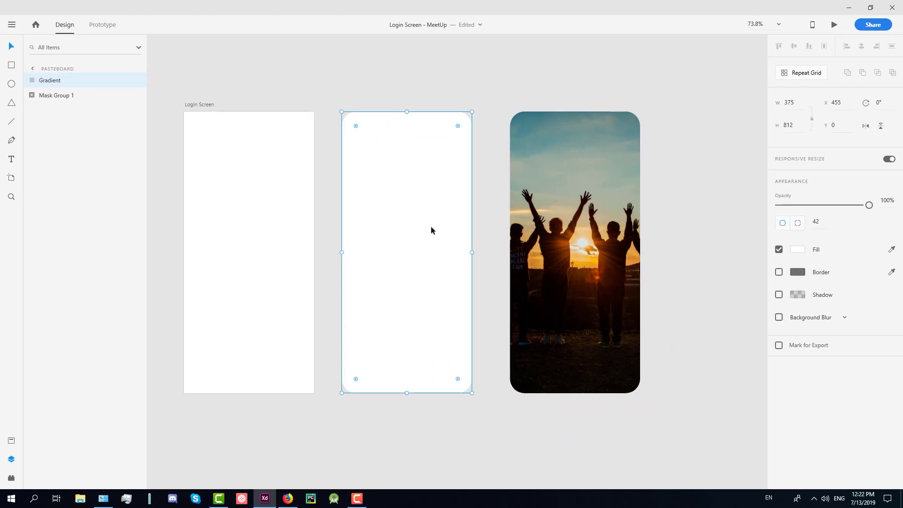
- Place the Gradient rectangle over the masked photo and fill it with a linear gradient from yellow #FFE259 to orange #FFA751
{"action": "left_click_drag", "start_coordinate": [520, 266], "coordinate": [707, 266]}
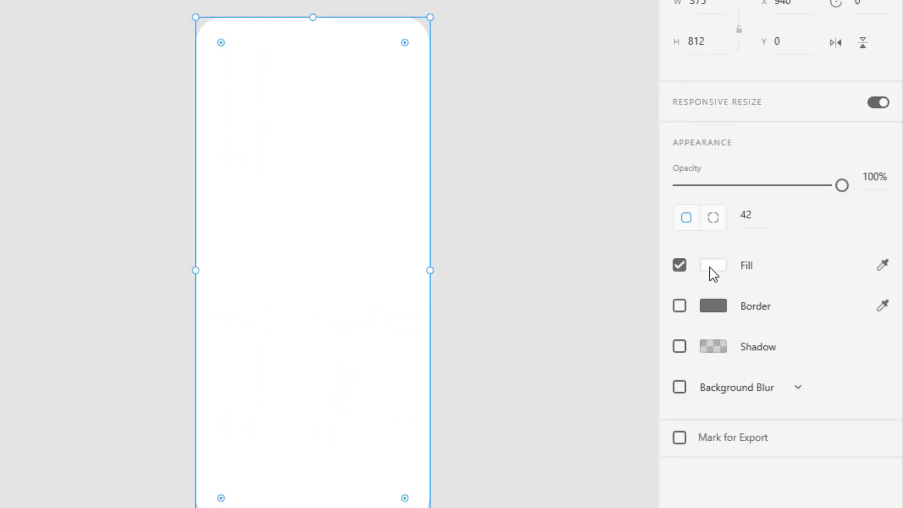
{"action": "left_click", "coordinate": [711, 268]}
{"action": "left_click", "coordinate": [532, 141]}
{"action": "left_click", "coordinate": [515, 205]}
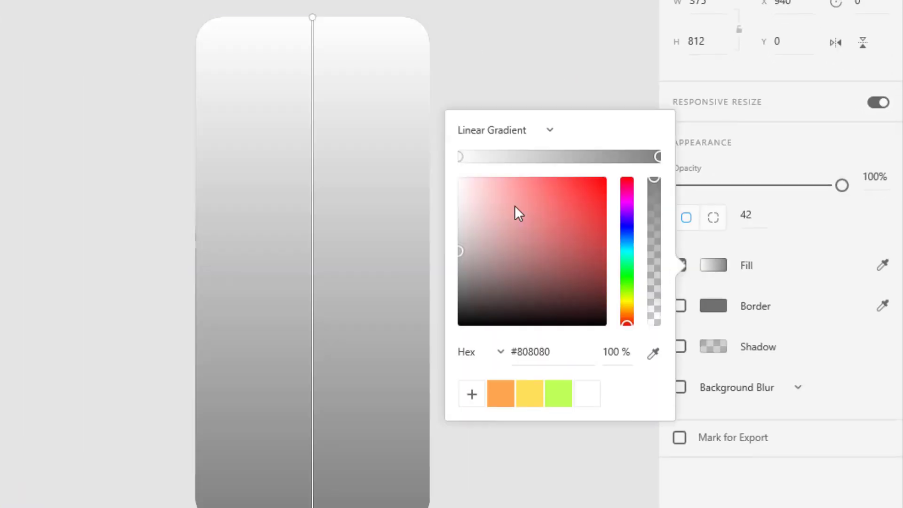
{"action": "left_click", "coordinate": [463, 159]}
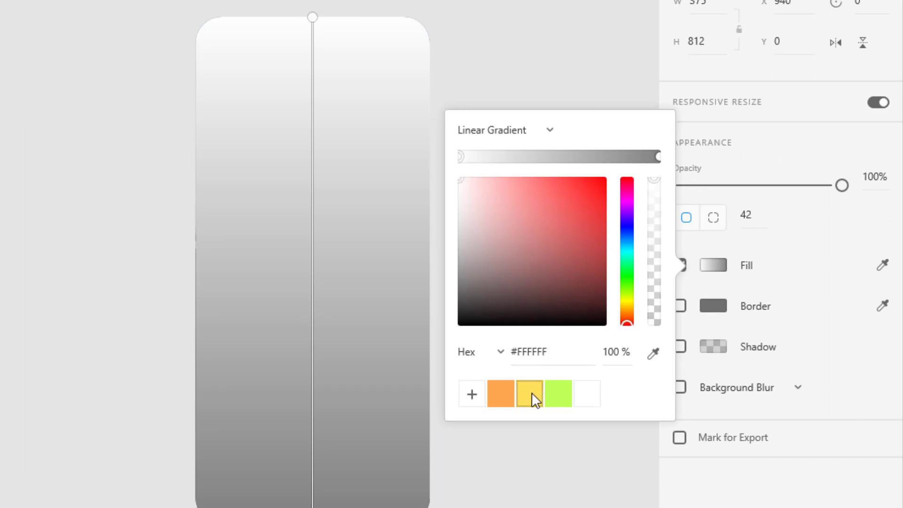
{"action": "left_click", "coordinate": [530, 393]}
{"action": "left_click", "coordinate": [659, 158]}
{"action": "left_click", "coordinate": [501, 393]}
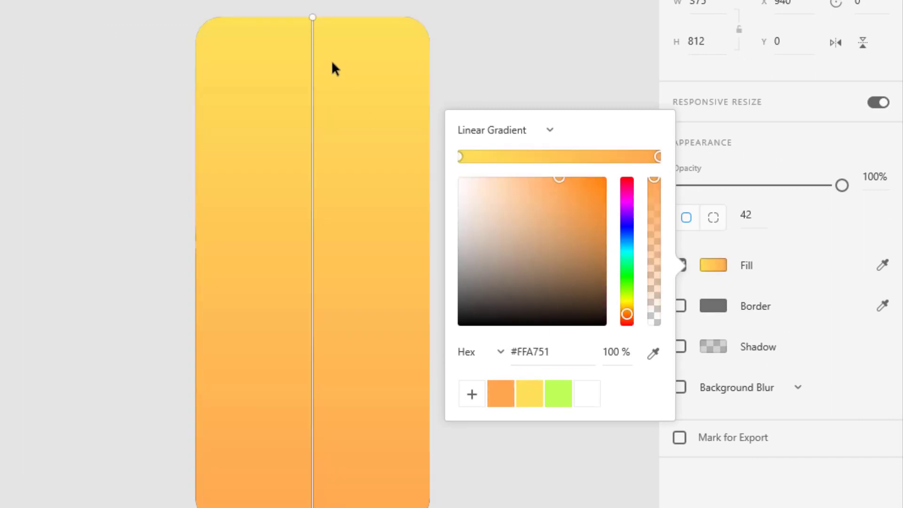
- Angle the gradient from the rectangle's upper-left corner to its lower-right corner and set the opacity to 90%
{"action": "left_click_drag", "start_coordinate": [312, 16], "coordinate": [202, 21]}
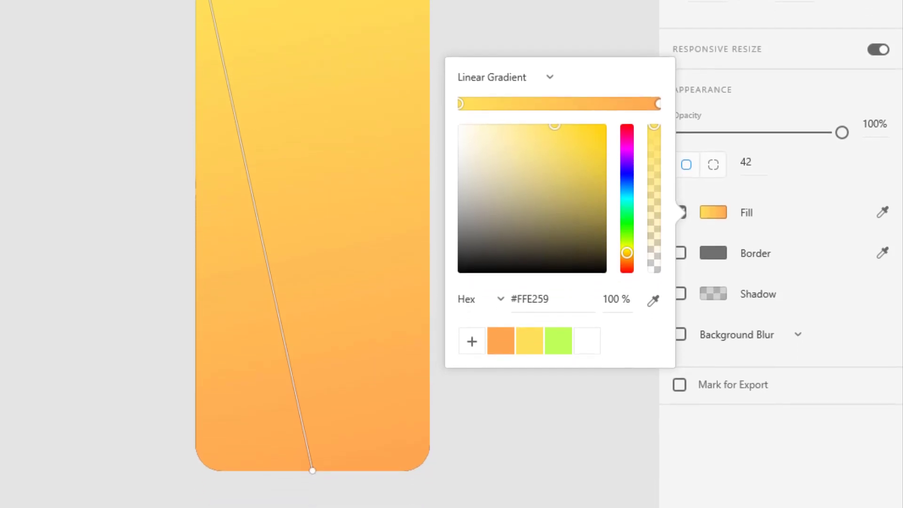
{"action": "left_click_drag", "start_coordinate": [312, 458], "coordinate": [420, 457]}
{"action": "key", "text": "Escape"}
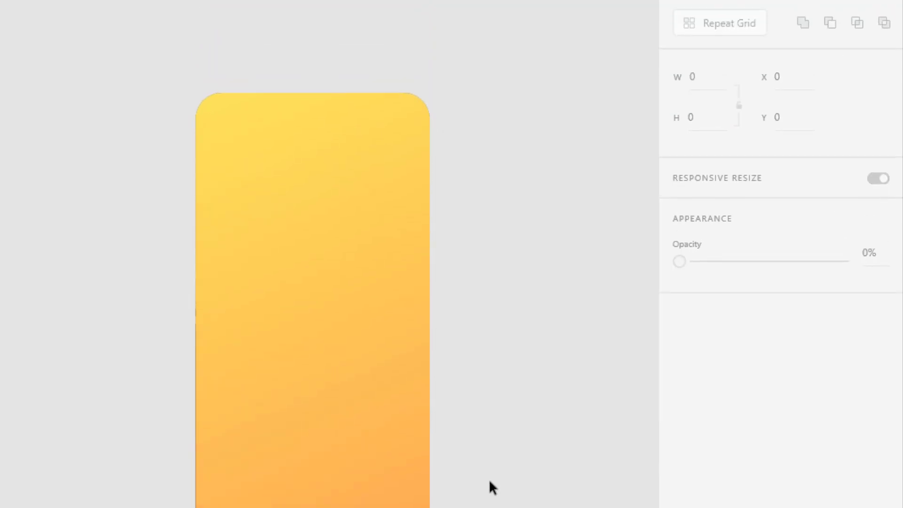
{"action": "left_click", "coordinate": [873, 172]}
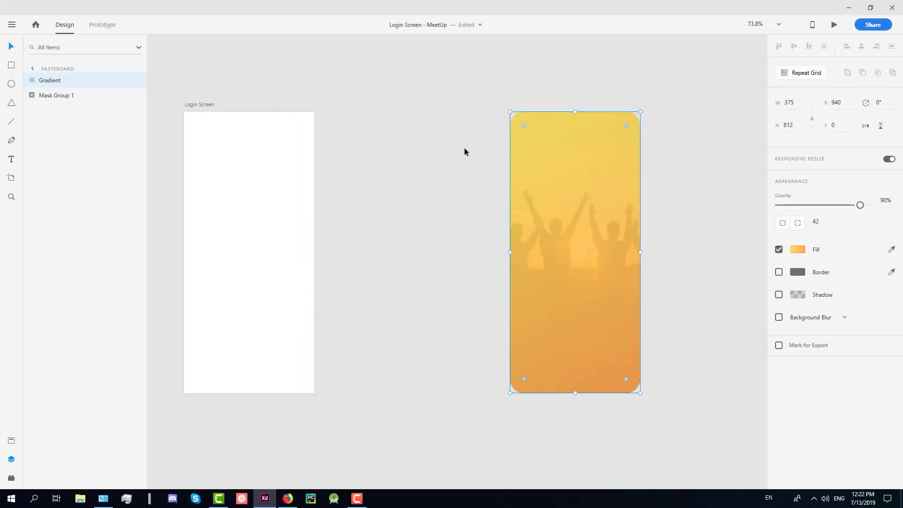
- Move the Gradient rectangle and masked photo together beside the artboard, at X 455, Y 0
{"action": "left_click_drag", "start_coordinate": [50, 103], "coordinate": [316, 393]}
{"action": "left_click_drag", "start_coordinate": [575, 279], "coordinate": [425, 266]}
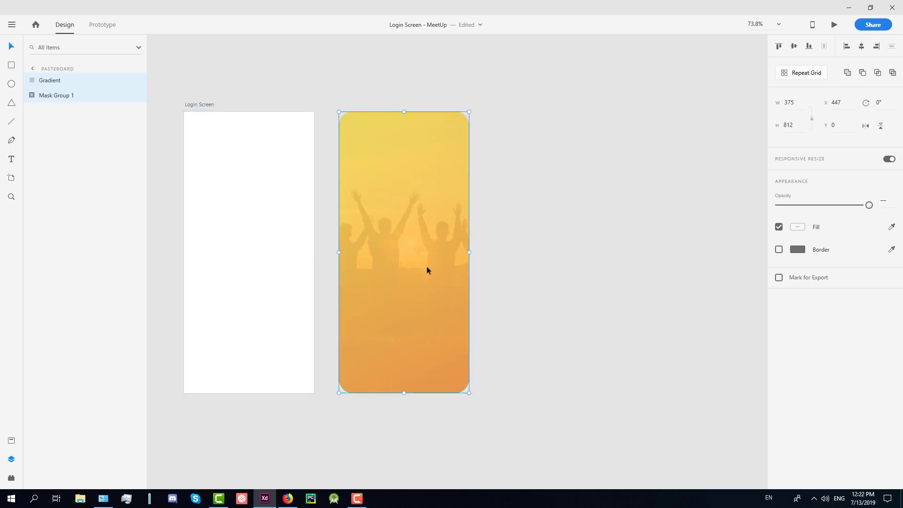
{"action": "key", "text": "Right"}
{"action": "key", "text": "Right"}
{"action": "key", "text": "Right"}
{"action": "key", "text": "Right"}
{"action": "key", "text": "Right"}
{"action": "key", "text": "Right"}
{"action": "key", "text": "Right"}
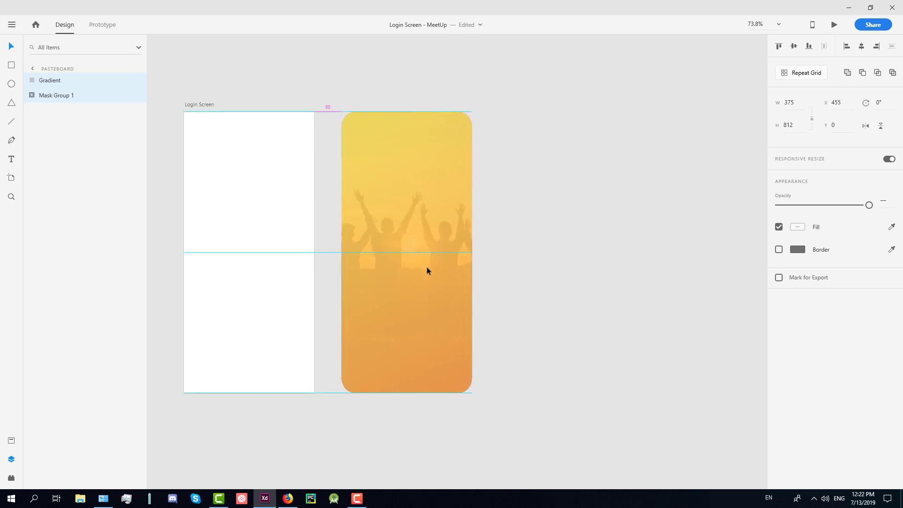
{"action": "left_click", "coordinate": [549, 335]}
- Add the text "MEET UP" near the middle of the gradient-covered photo
{"action": "scroll", "coordinate": [506, 233], "scroll_direction": "up", "scroll_amount": 3}
{"action": "left_click_drag", "start_coordinate": [506, 234], "coordinate": [584, 288]}
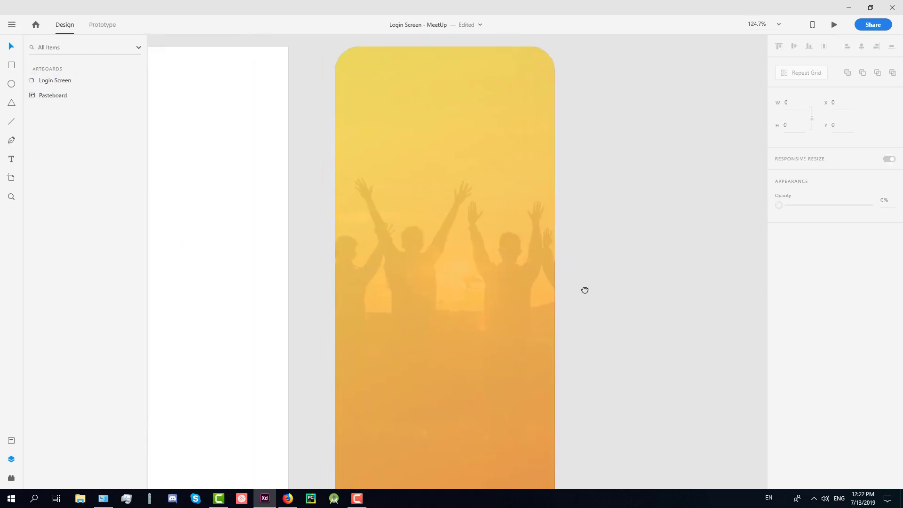
{"action": "scroll", "coordinate": [584, 288], "scroll_direction": "down", "scroll_amount": 2}
{"action": "left_click", "coordinate": [489, 264]}
{"action": "key", "text": "t"}
{"action": "left_click", "coordinate": [454, 251]}
{"action": "type", "text": "MEET UP"}
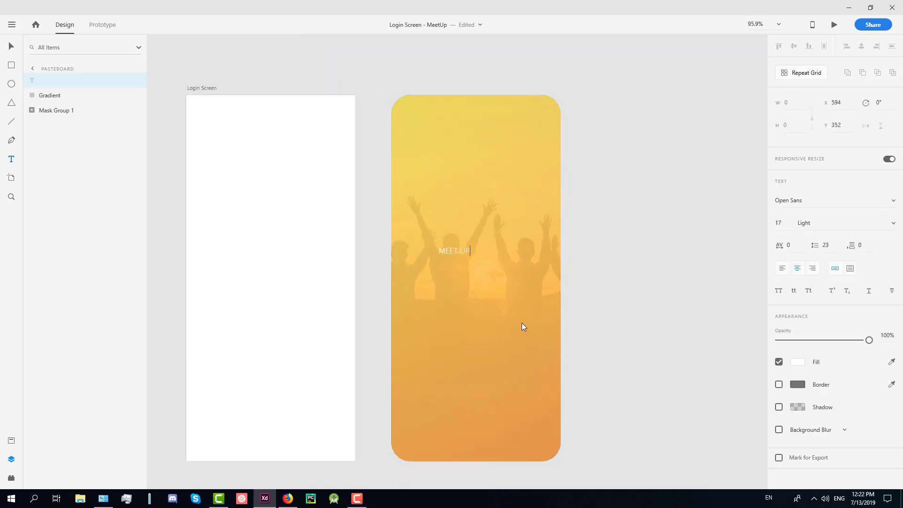
{"action": "key", "text": "Escape"}
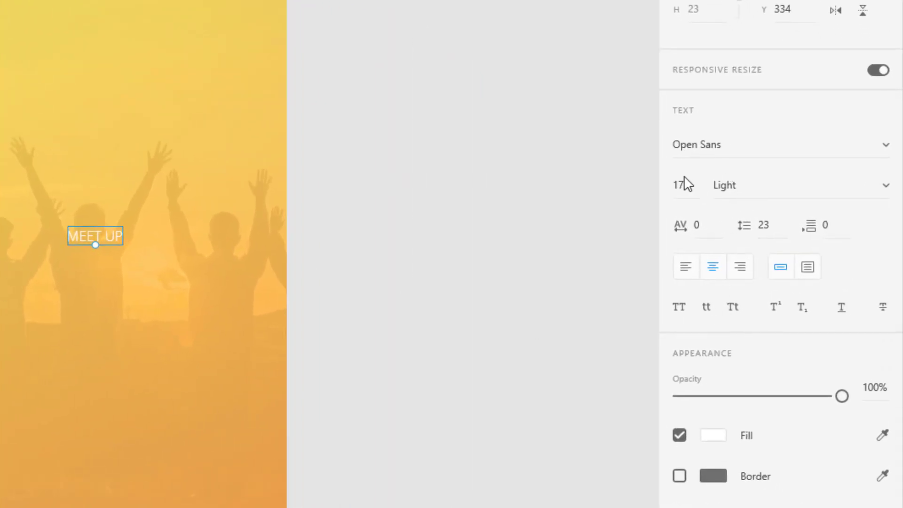
- Set the MEET UP text to size 42 in the SF Pro Display font with a bold weight
{"action": "type", "text": "42"}
{"action": "key", "text": "Return"}
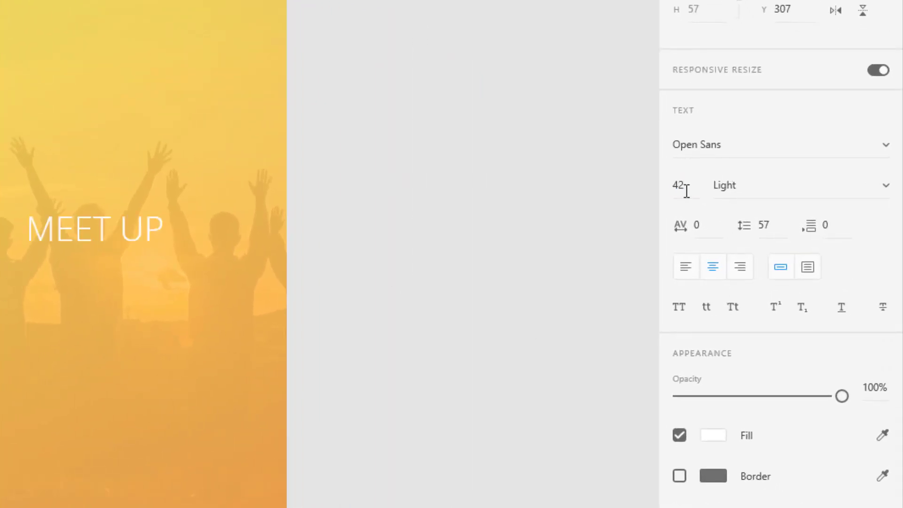
{"action": "left_click", "coordinate": [760, 151]}
{"action": "type", "text": "SF Pro Display"}
{"action": "key", "text": "Return"}
{"action": "left_click", "coordinate": [884, 187]}
{"action": "scroll", "coordinate": [769, 430], "scroll_direction": "down", "scroll_amount": 3}
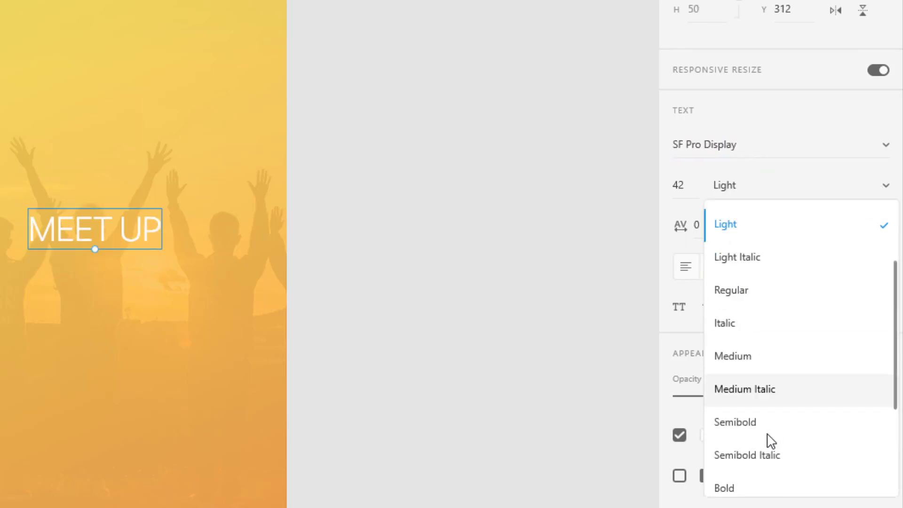
{"action": "left_click", "coordinate": [766, 443]}
- Move the MEET UP text down and centre it horizontally on the gradient-covered photo
{"action": "left_click_drag", "start_coordinate": [155, 245], "coordinate": [177, 308]}
{"action": "scroll", "coordinate": [143, 329], "scroll_direction": "up", "scroll_amount": 2}
{"action": "left_click", "coordinate": [447, 311]}
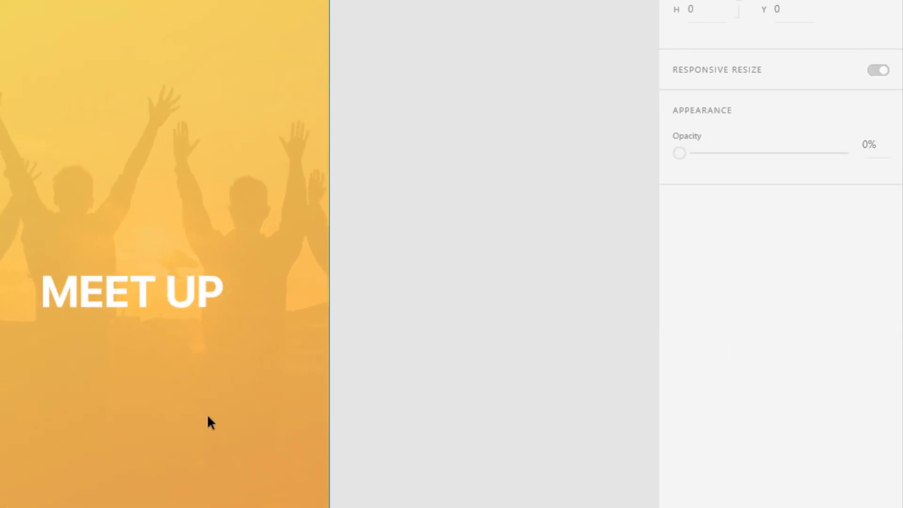
- Draw a short horizontal line just below the MEET UP text
{"action": "left_click_drag", "start_coordinate": [199, 417], "coordinate": [213, 301]}
{"action": "scroll", "coordinate": [188, 219], "scroll_direction": "up", "scroll_amount": 2}
{"action": "key", "text": "l"}
{"action": "left_click_drag", "start_coordinate": [20, 209], "coordinate": [179, 217]}
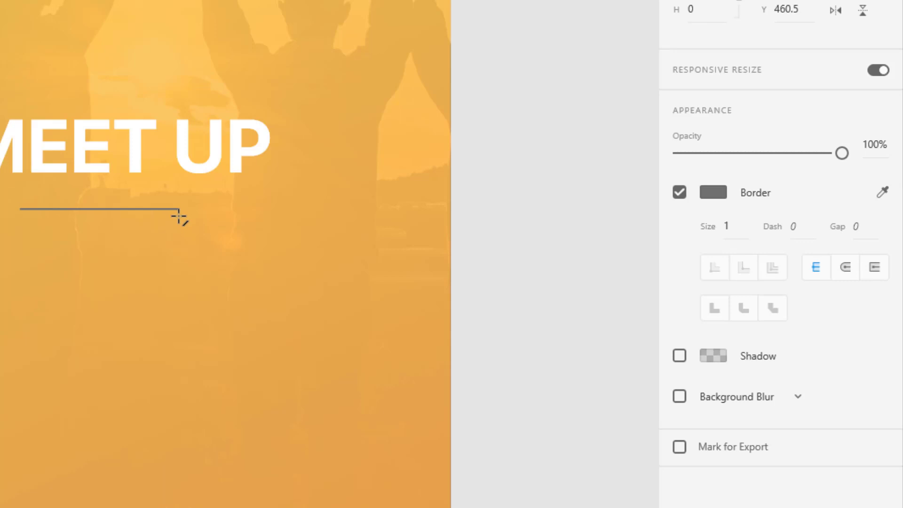
- Set the line's border colour to white and its border size to 5
{"action": "left_click", "coordinate": [713, 192]}
{"action": "left_click", "coordinate": [587, 294]}
{"action": "left_click", "coordinate": [744, 229]}
{"action": "key", "text": "Return"}
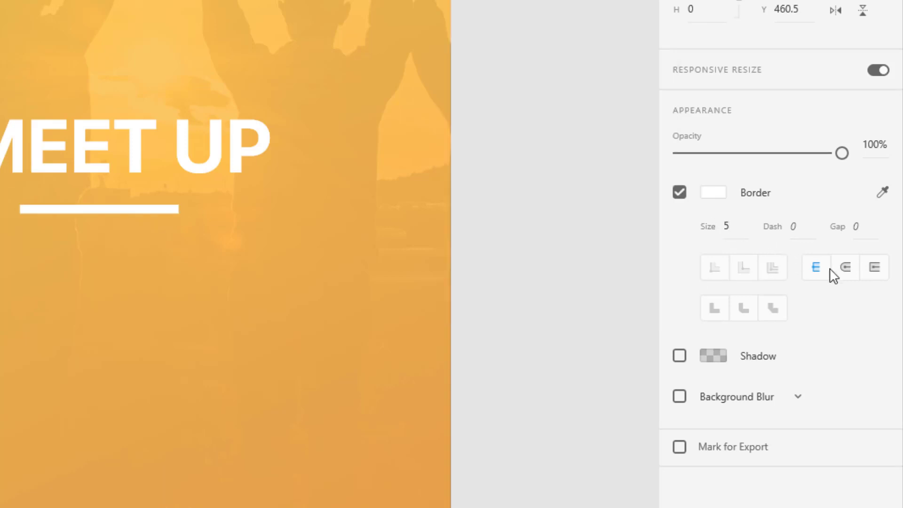
- Give the white line rounded end caps and nudge it up to Y 459.5 beneath the MEET UP text
{"action": "left_click_drag", "start_coordinate": [143, 208], "coordinate": [162, 209]}
{"action": "scroll", "coordinate": [151, 167], "scroll_direction": "up", "scroll_amount": 4}
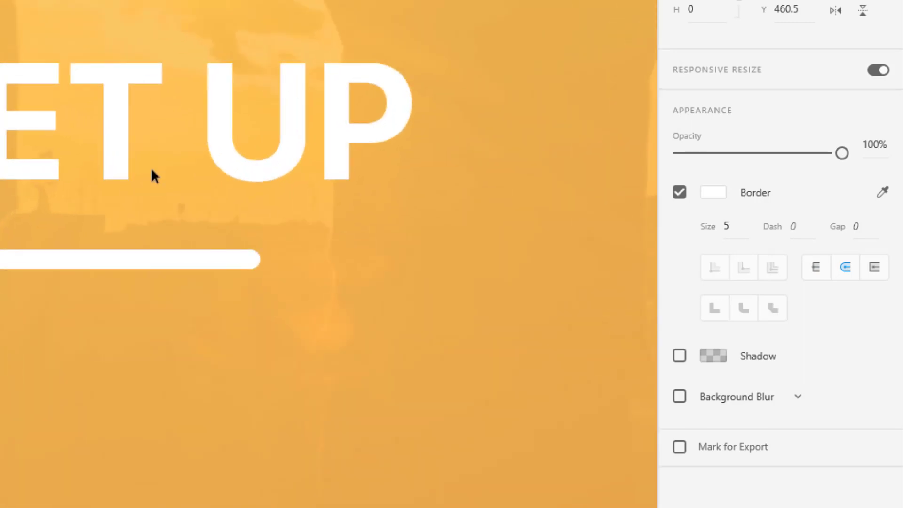
{"action": "key", "text": "Up"}
{"action": "key", "text": "Up"}
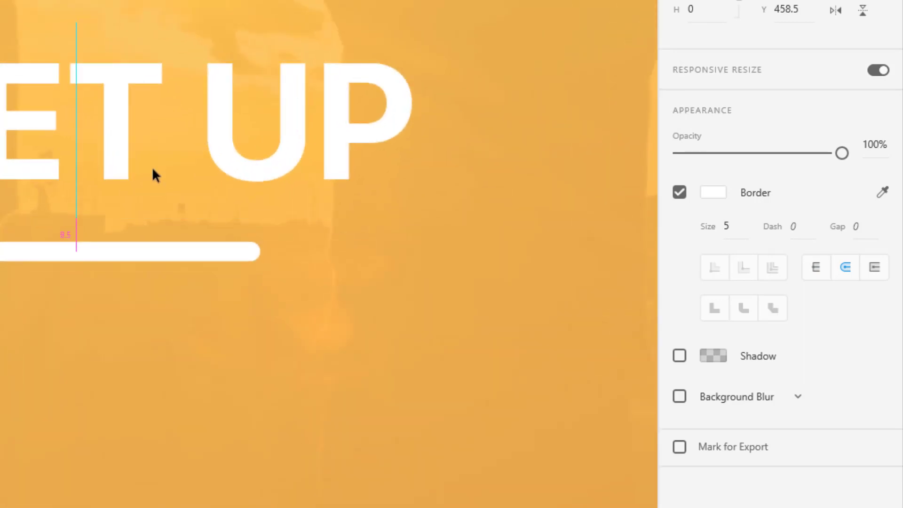
{"action": "key", "text": "Up"}
{"action": "key", "text": "Down"}
{"action": "key", "text": "Down"}
{"action": "scroll", "coordinate": [151, 166], "scroll_direction": "down", "scroll_amount": 4}
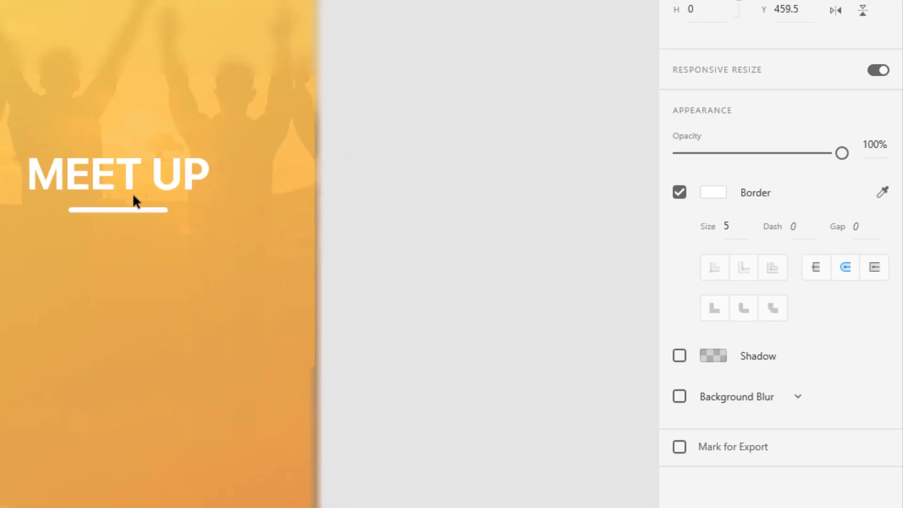
- Add a two-line tagline below the white line: "Join our community of 10+" and "million people all over the world!"
{"action": "left_click", "coordinate": [100, 252]}
{"action": "scroll", "coordinate": [100, 252], "scroll_direction": "up", "scroll_amount": 4}
{"action": "key", "text": "t"}
{"action": "left_click", "coordinate": [19, 254]}
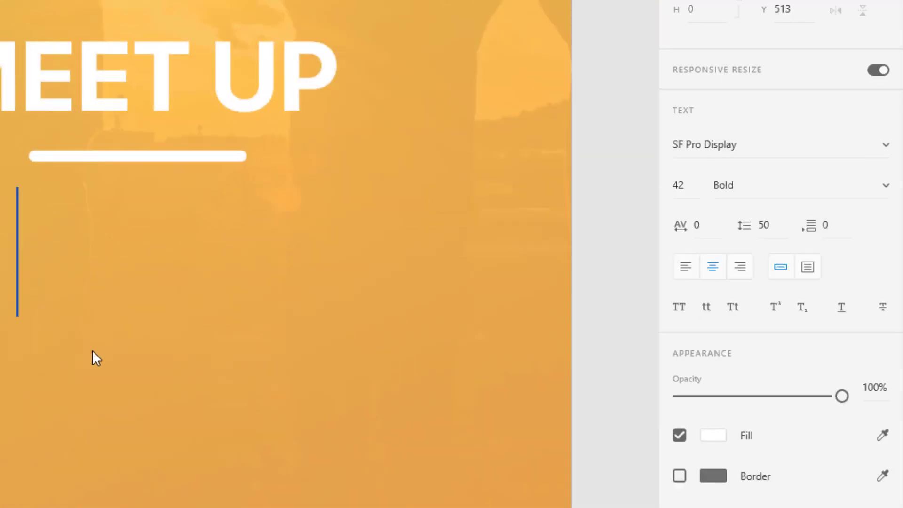
{"action": "type", "text": "Join our comm"}
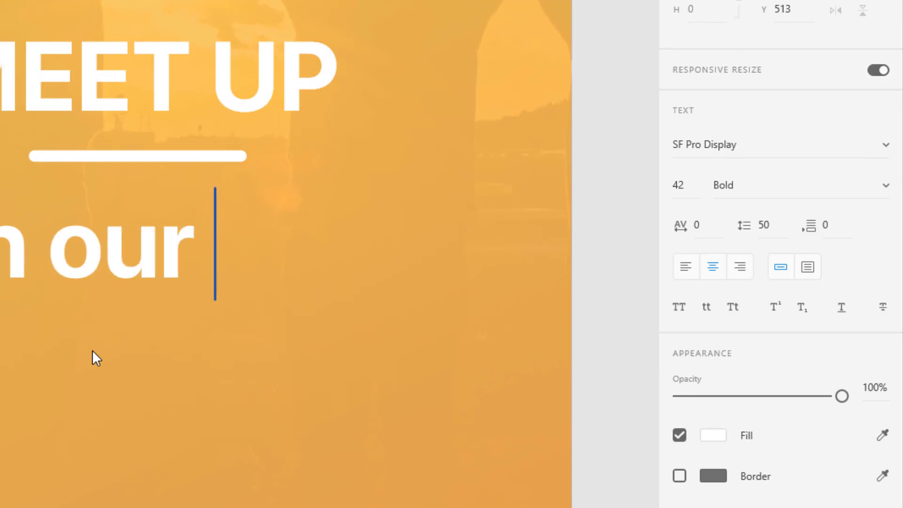
{"action": "type", "text": "unity "}
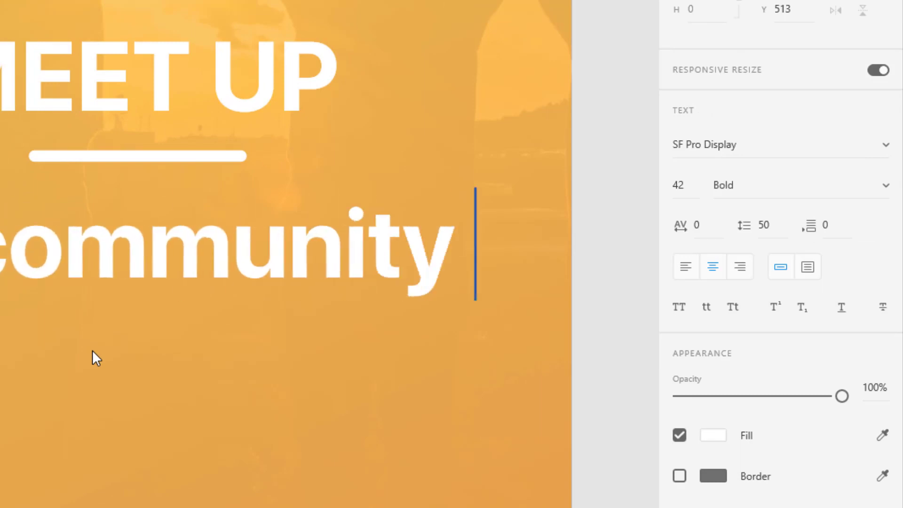
{"action": "type", "text": "of"}
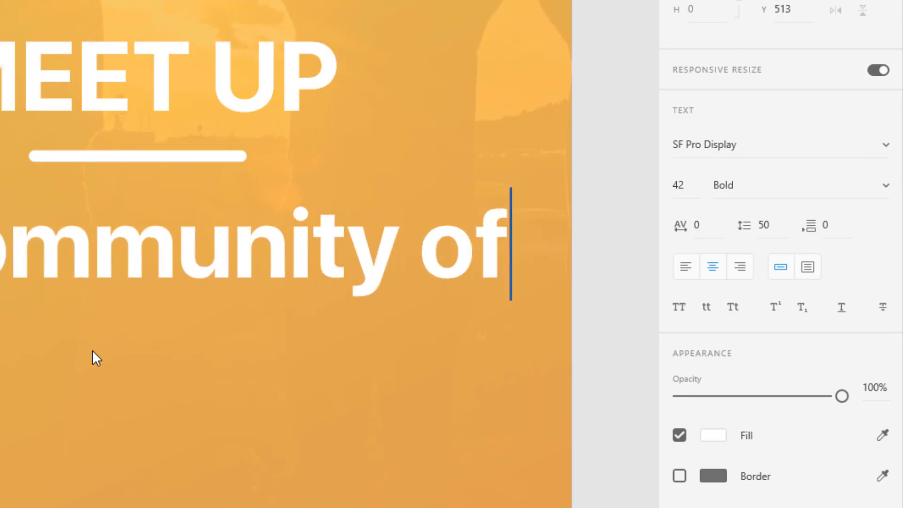
{"action": "type", "text": " 10"}
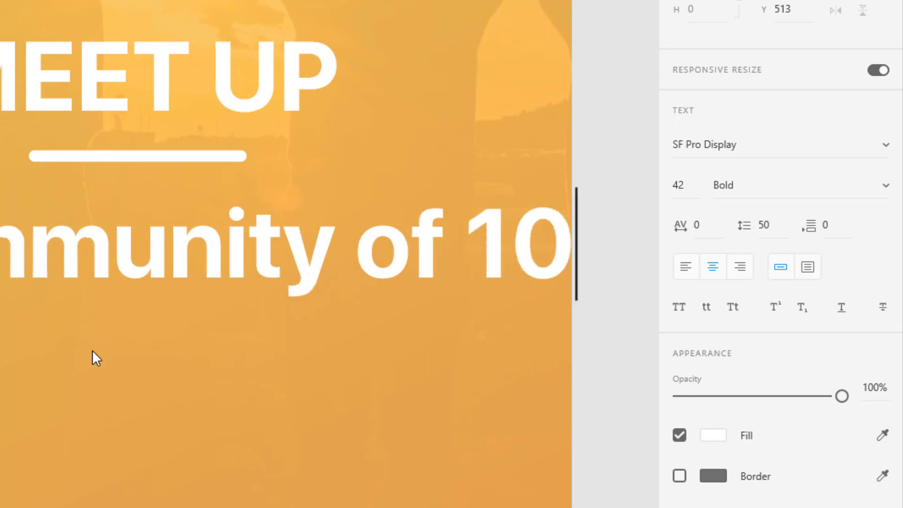
{"action": "type", "text": "+ millio"}
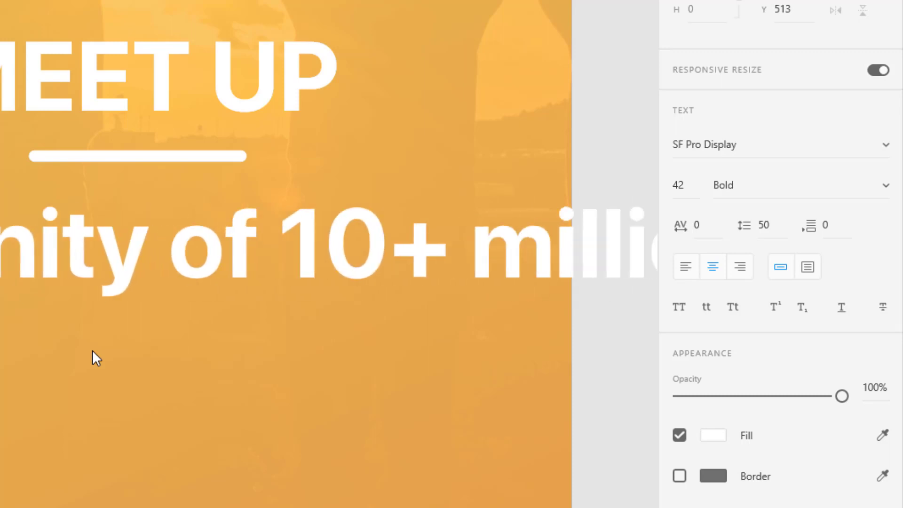
{"action": "key", "text": "Return"}
{"action": "key", "text": "BackSpace"}
{"action": "key", "text": "BackSpace"}
{"action": "key", "text": "BackSpace"}
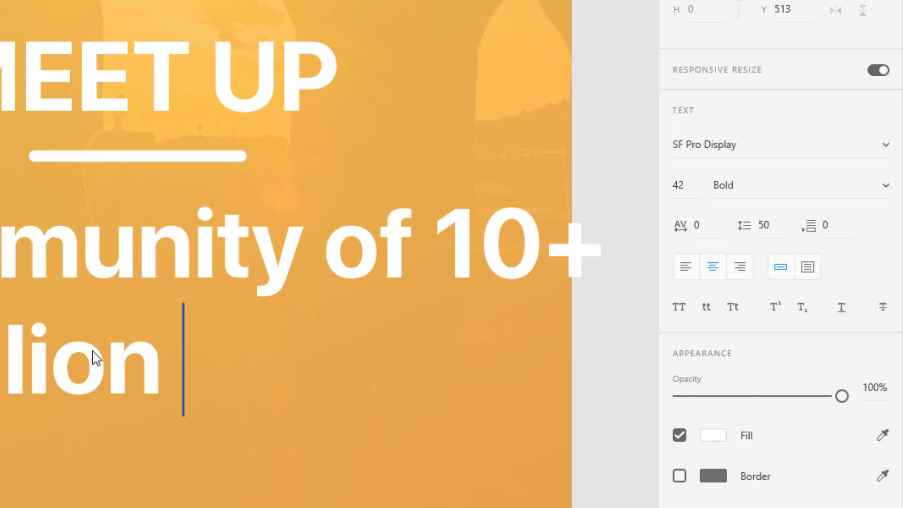
{"action": "type", "text": "people"}
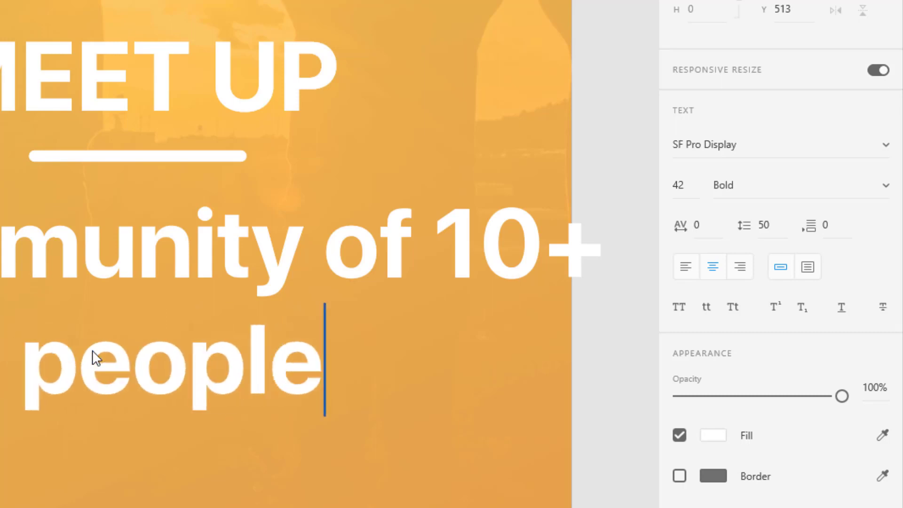
{"action": "type", "text": " all over the"}
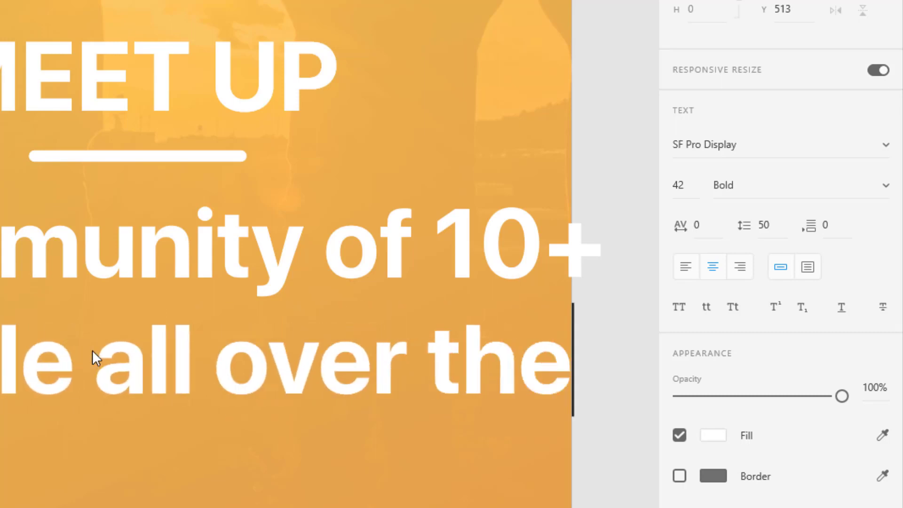
{"action": "type", "text": " worl"}
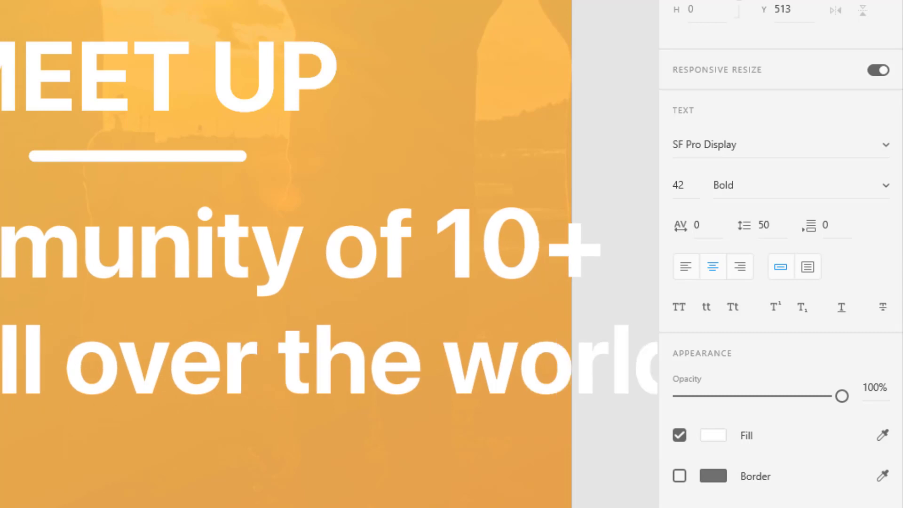
{"action": "type", "text": "d!"}
{"action": "key", "text": "Escape"}
- Set the tagline text to size 16 in the Open Sans font with a Light weight
{"action": "scroll", "coordinate": [476, 297], "scroll_direction": "down", "scroll_amount": 3}
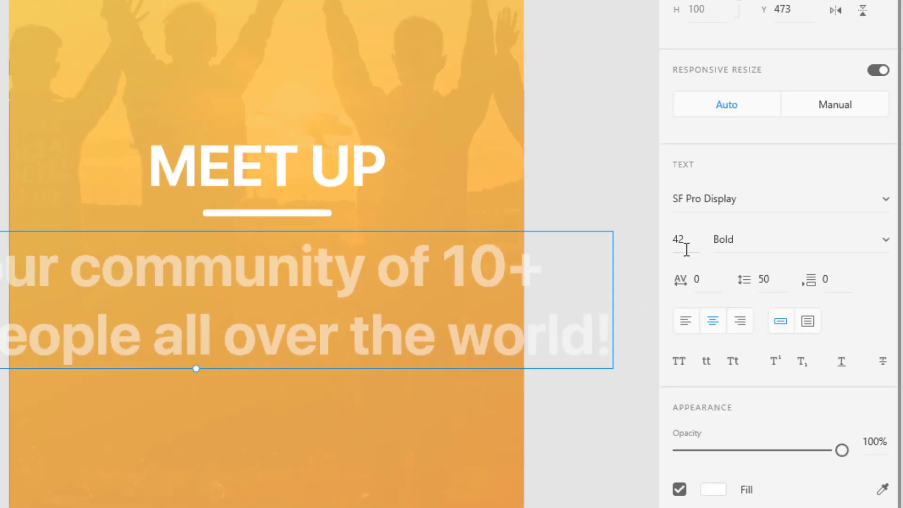
{"action": "type", "text": "17"}
{"action": "key", "text": "Return"}
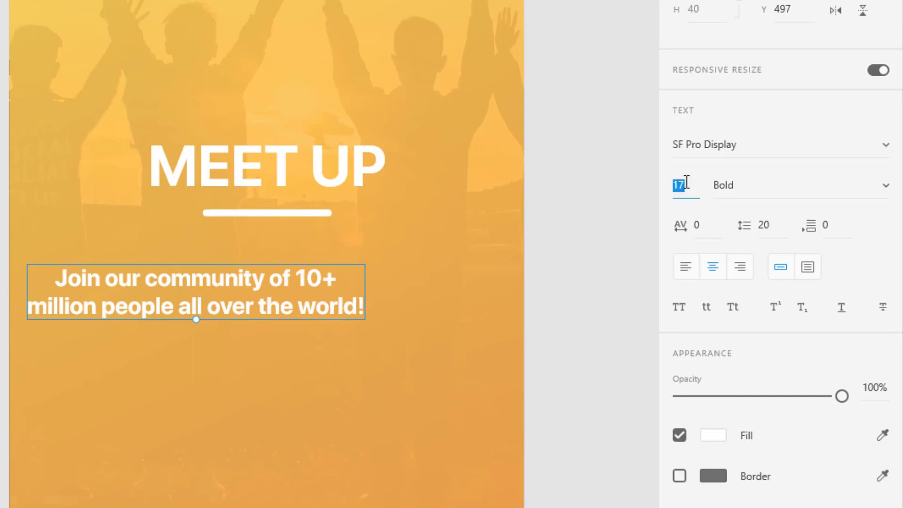
{"action": "key", "text": "Return"}
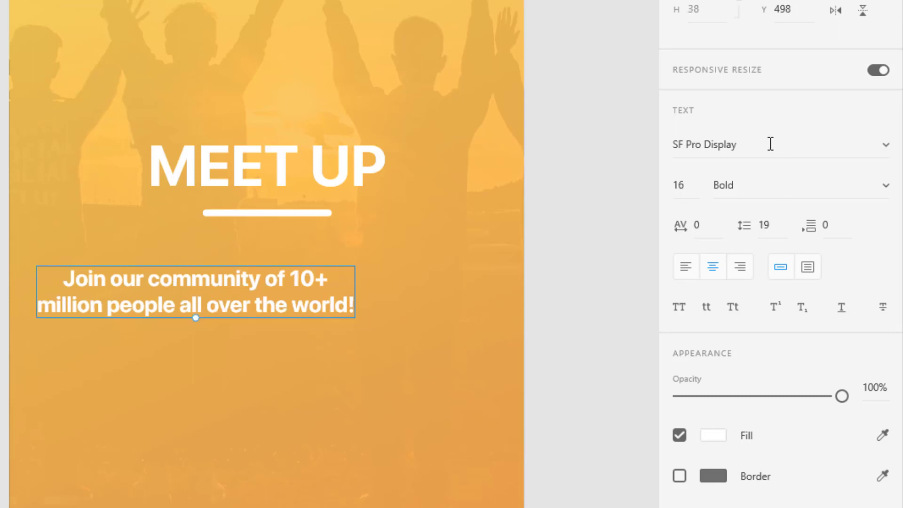
{"action": "left_click", "coordinate": [770, 143]}
{"action": "type", "text": "Op"}
{"action": "key", "text": "Return"}
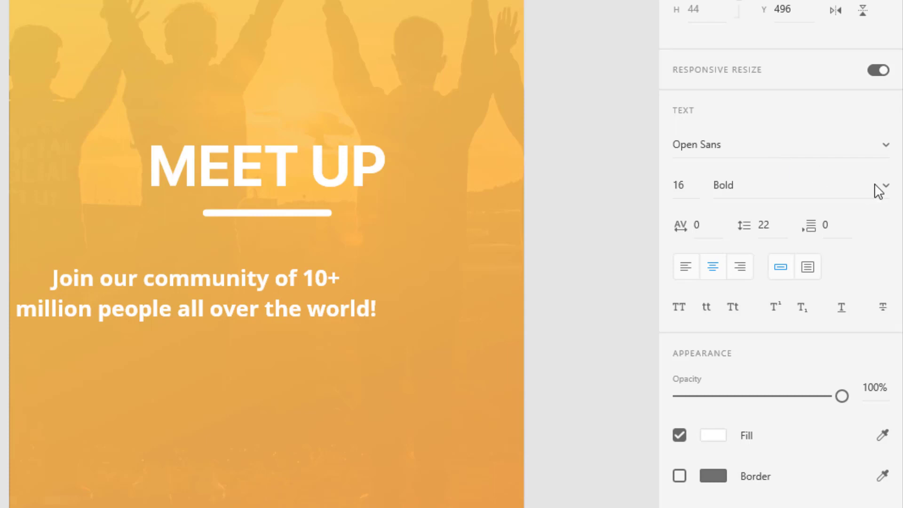
{"action": "left_click", "coordinate": [879, 188]}
{"action": "left_click", "coordinate": [762, 214]}
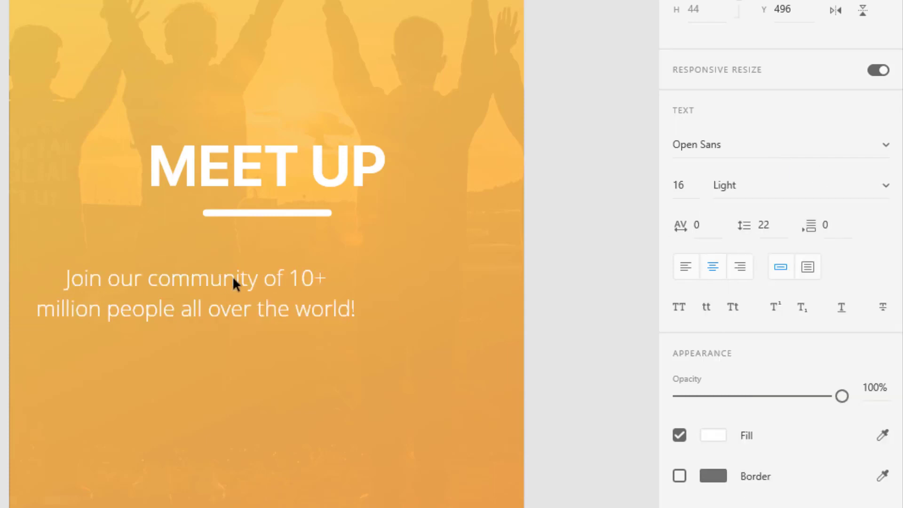
- Centre the tagline horizontally under the white line and move it up to Y 469
{"action": "left_click_drag", "start_coordinate": [243, 278], "coordinate": [288, 262]}
{"action": "scroll", "coordinate": [287, 256], "scroll_direction": "up", "scroll_amount": 3}
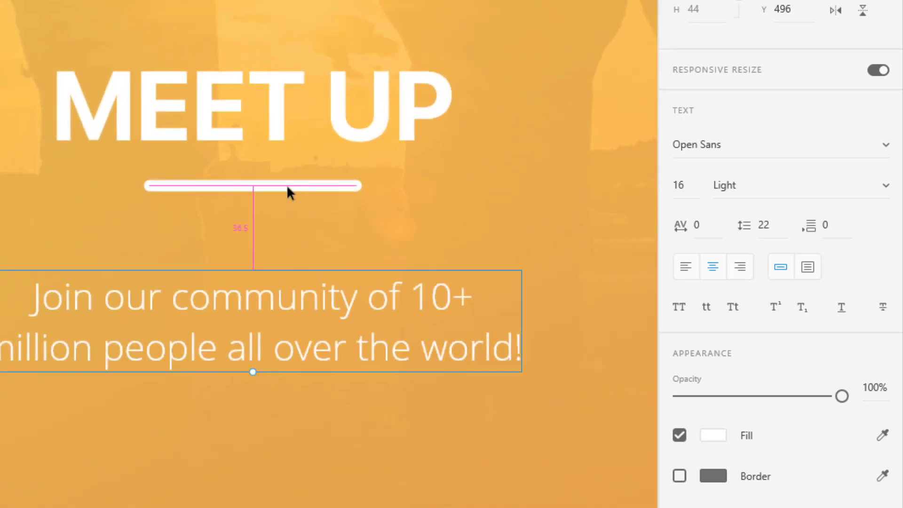
{"action": "key", "text": "Up"}
{"action": "key", "text": "Up"}
{"action": "key", "text": "Up"}
{"action": "key", "text": "Up"}
{"action": "key", "text": "Up"}
{"action": "key", "text": "Up"}
{"action": "key", "text": "Up"}
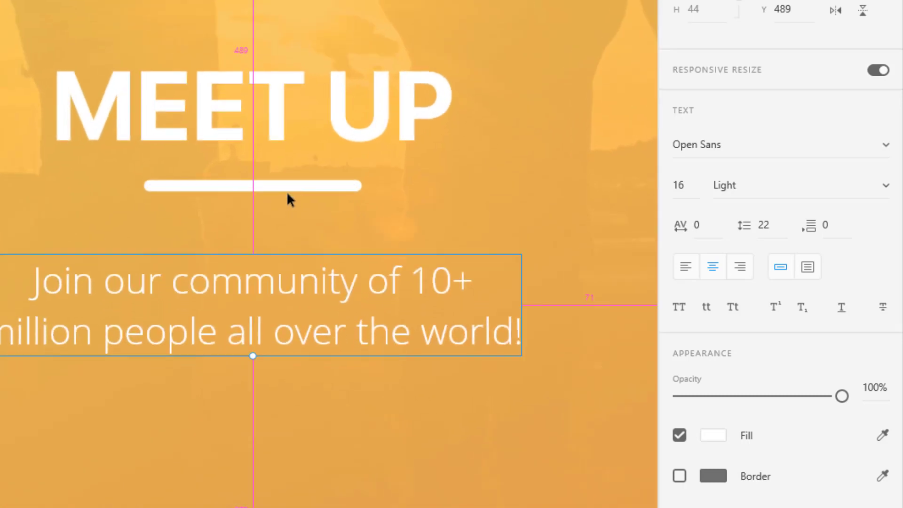
{"action": "scroll", "coordinate": [284, 185], "scroll_direction": "down", "scroll_amount": 5}
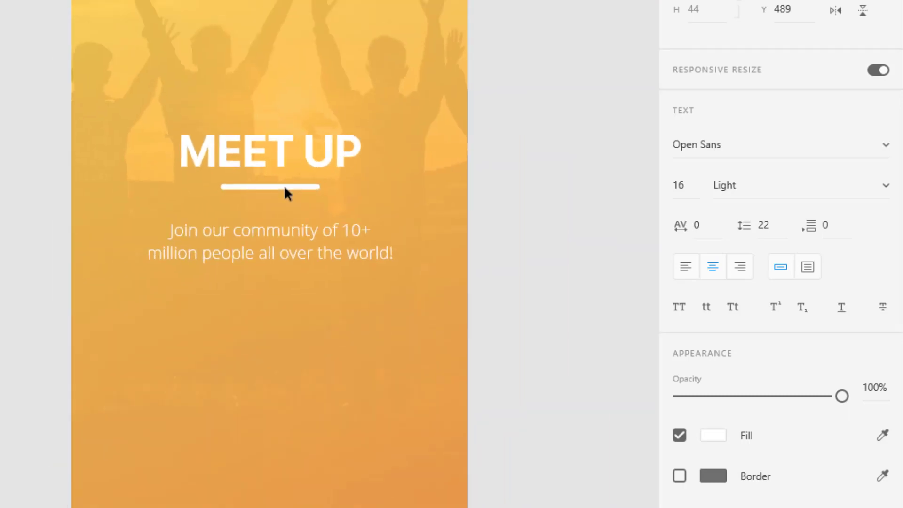
{"action": "scroll", "coordinate": [281, 205], "scroll_direction": "up", "scroll_amount": 6}
{"action": "left_click_drag", "start_coordinate": [272, 278], "coordinate": [274, 218]}
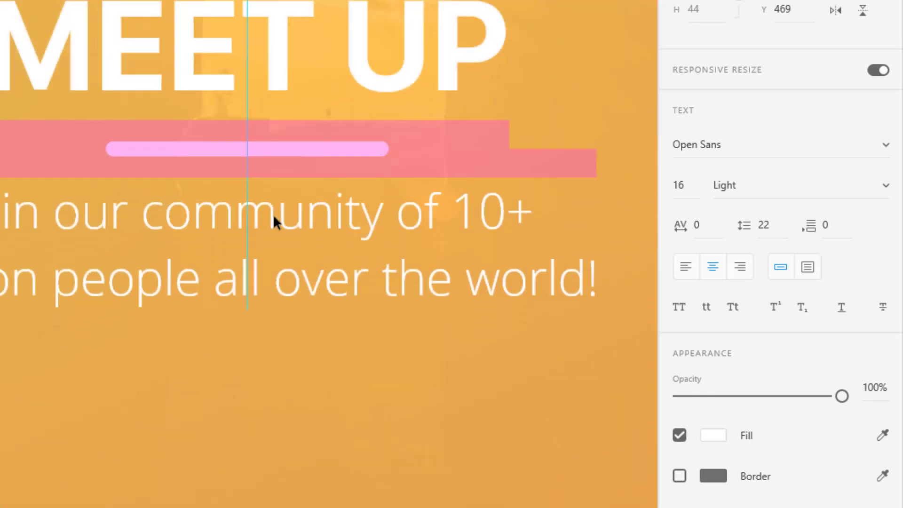
{"action": "scroll", "coordinate": [274, 218], "scroll_direction": "down", "scroll_amount": 5}
{"action": "left_click", "coordinate": [553, 198]}
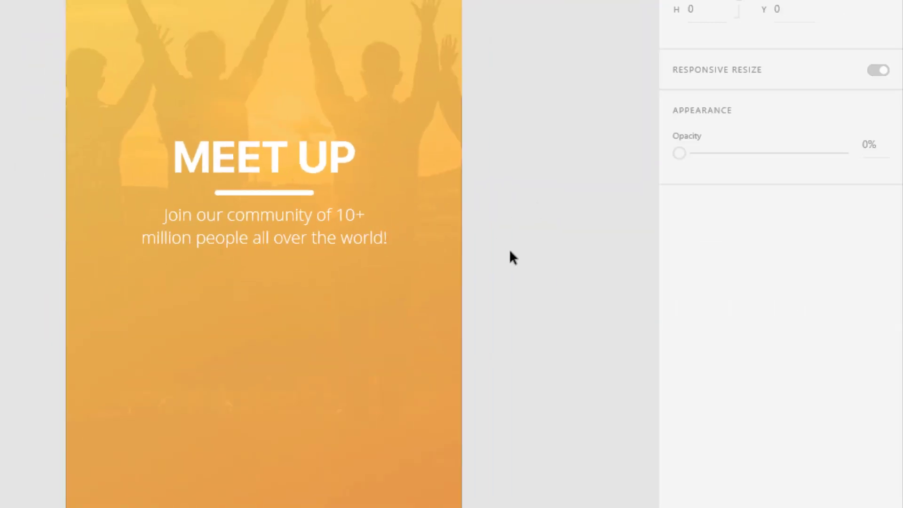
- Draw a button rectangle below the tagline and set its width to 234 and height to 64
{"action": "key", "text": "r"}
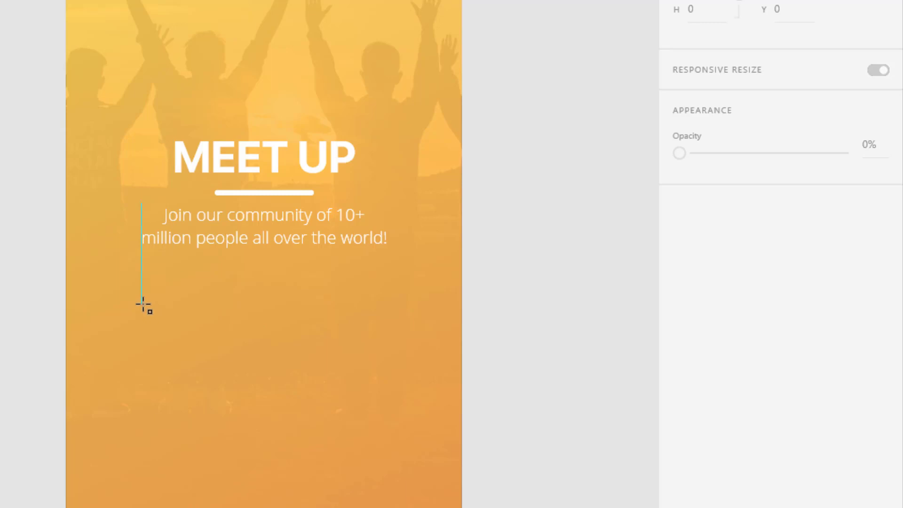
{"action": "left_click_drag", "start_coordinate": [141, 294], "coordinate": [372, 360]}
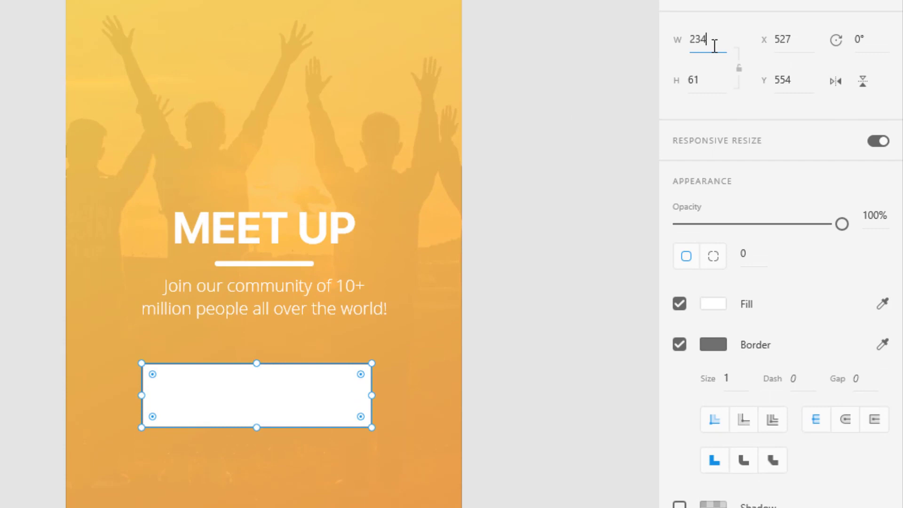
{"action": "left_click", "coordinate": [714, 46]}
{"action": "type", "text": "234"}
{"action": "key", "text": "Tab"}
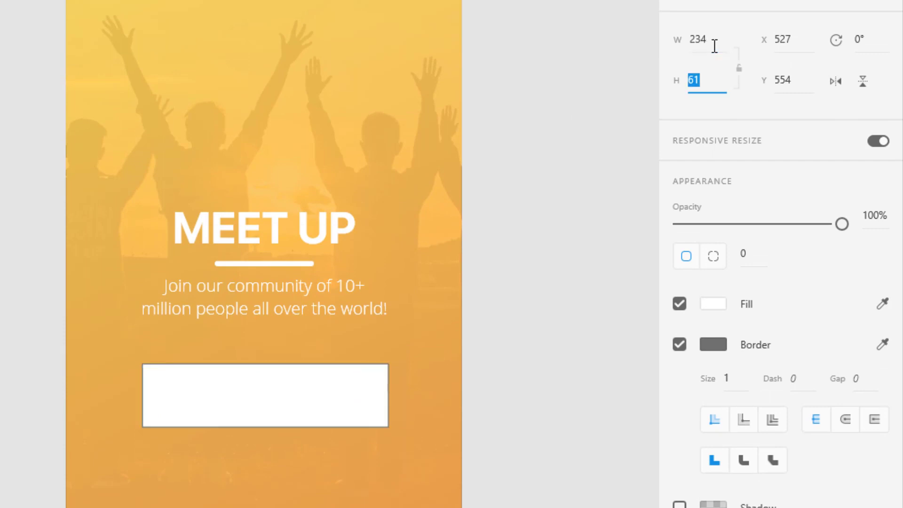
{"action": "type", "text": "34"}
{"action": "key", "text": "Return"}
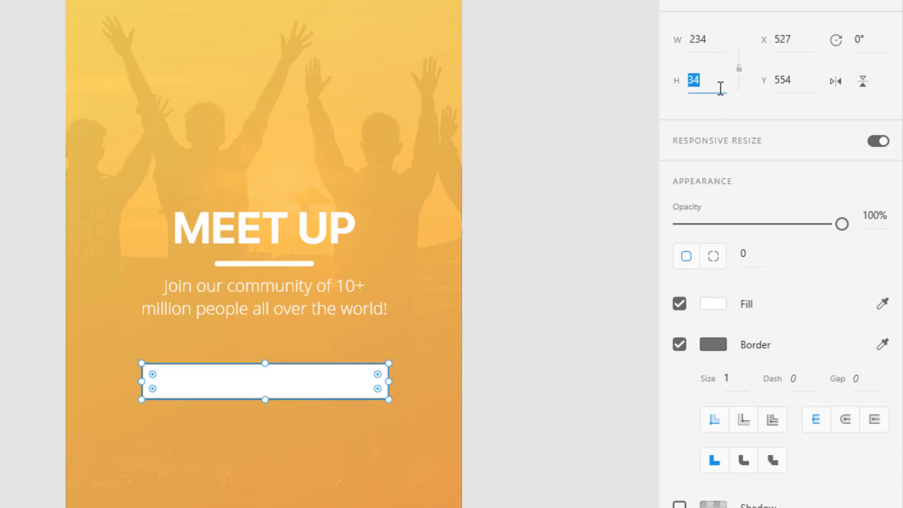
{"action": "type", "text": "64"}
{"action": "key", "text": "Return"}
- Round all corners of the button rectangle to 32, remove its border and fill it with yellow #FFE259
{"action": "scroll", "coordinate": [265, 428], "scroll_direction": "up", "scroll_amount": 3}
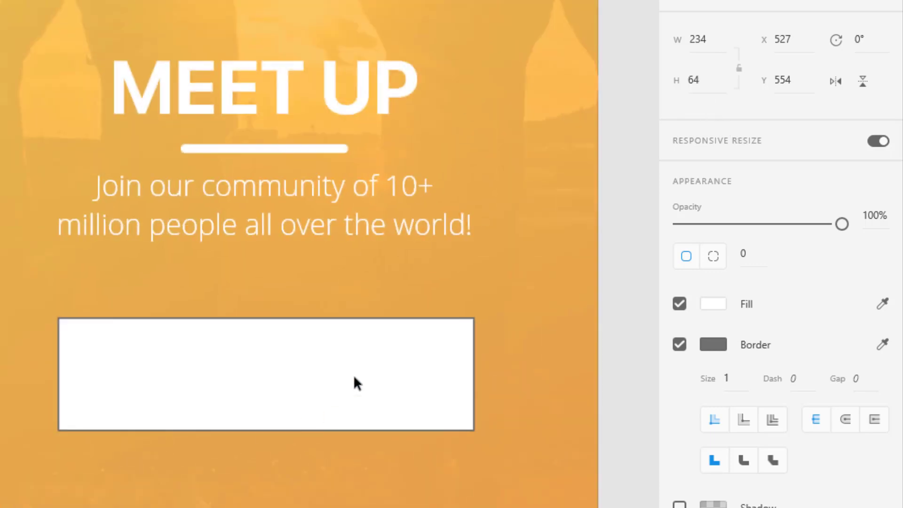
{"action": "left_click_drag", "start_coordinate": [463, 329], "coordinate": [177, 388]}
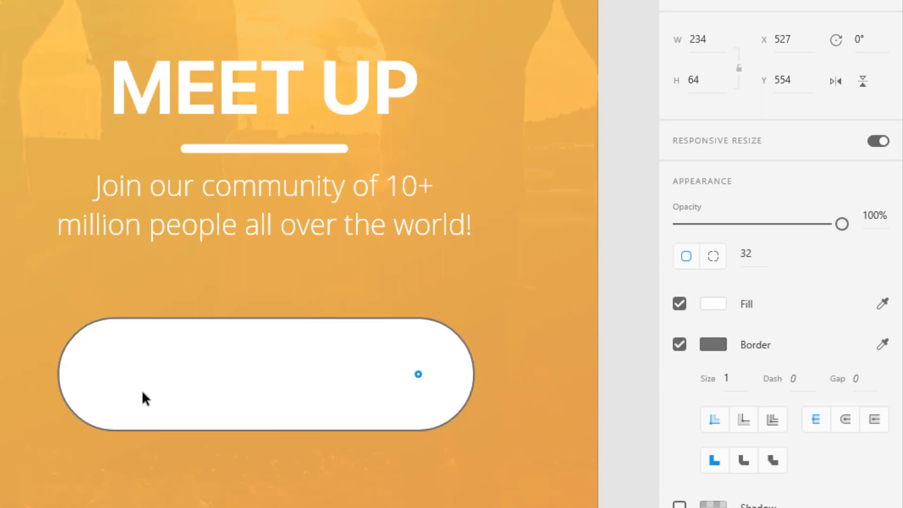
{"action": "left_click", "coordinate": [679, 343]}
{"action": "left_click", "coordinate": [713, 304]}
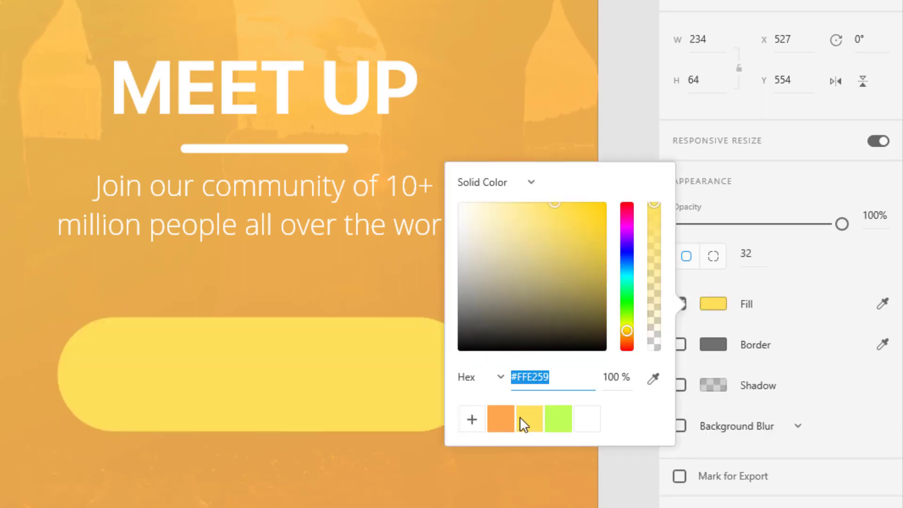
{"action": "left_click", "coordinate": [133, 340]}
- Make only the top-left corner of the yellow button square by reducing its radius to 0
{"action": "scroll", "coordinate": [120, 360], "scroll_direction": "up", "scroll_amount": 4}
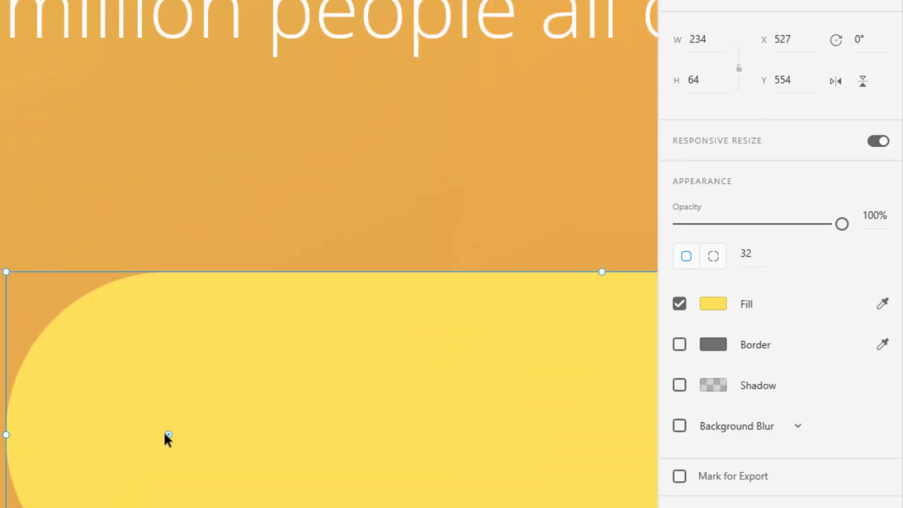
{"action": "left_click_drag", "start_coordinate": [168, 433], "coordinate": [29, 271]}
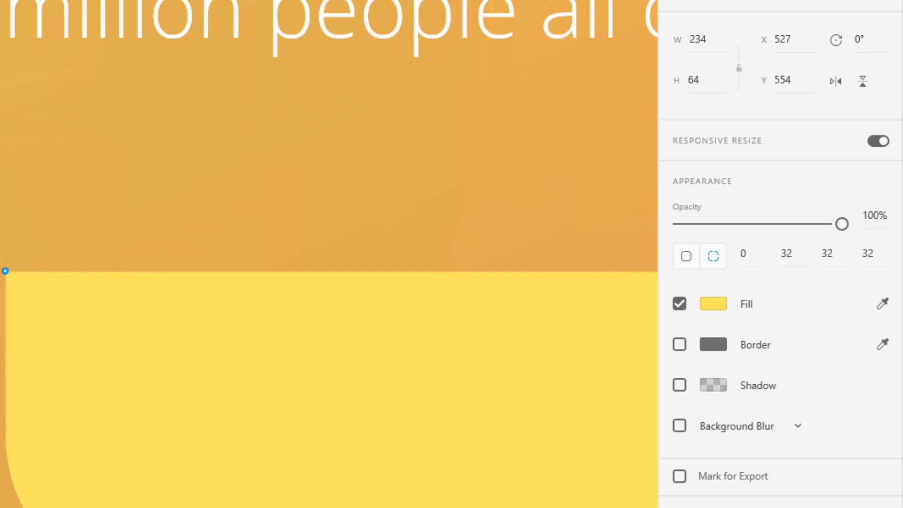
{"action": "scroll", "coordinate": [80, 252], "scroll_direction": "down", "scroll_amount": 5}
{"action": "left_click", "coordinate": [489, 277]}
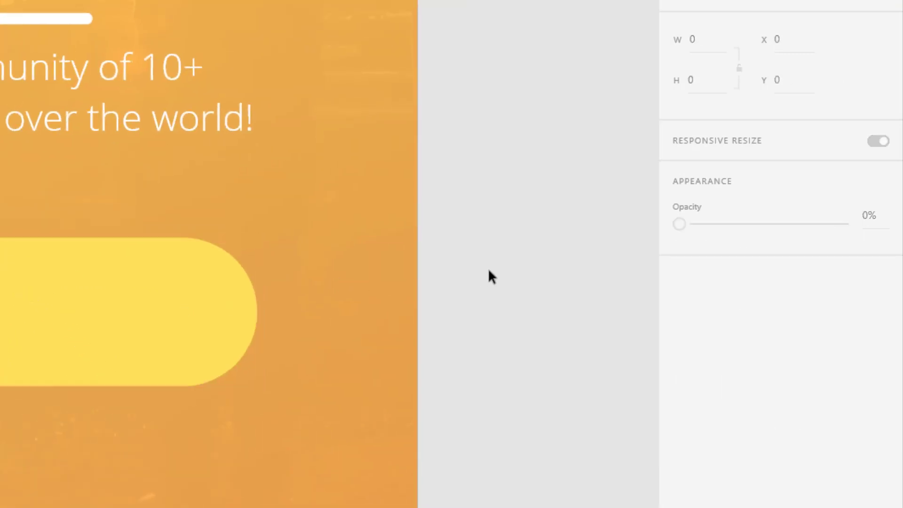
- Add a shadow to the yellow button with X offset 0, Y offset 3 and blur 20
{"action": "left_click", "coordinate": [85, 371]}
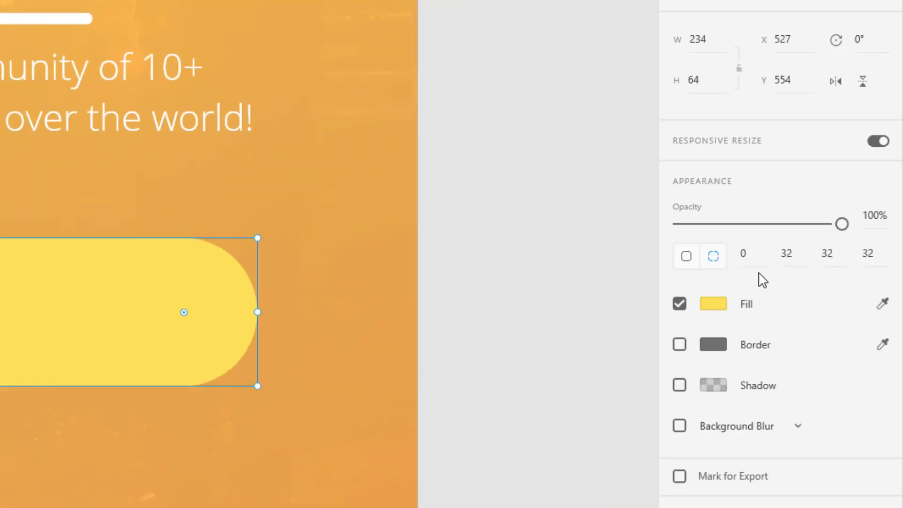
{"action": "left_click", "coordinate": [680, 386]}
{"action": "left_click", "coordinate": [794, 418]}
{"action": "left_click", "coordinate": [876, 424]}
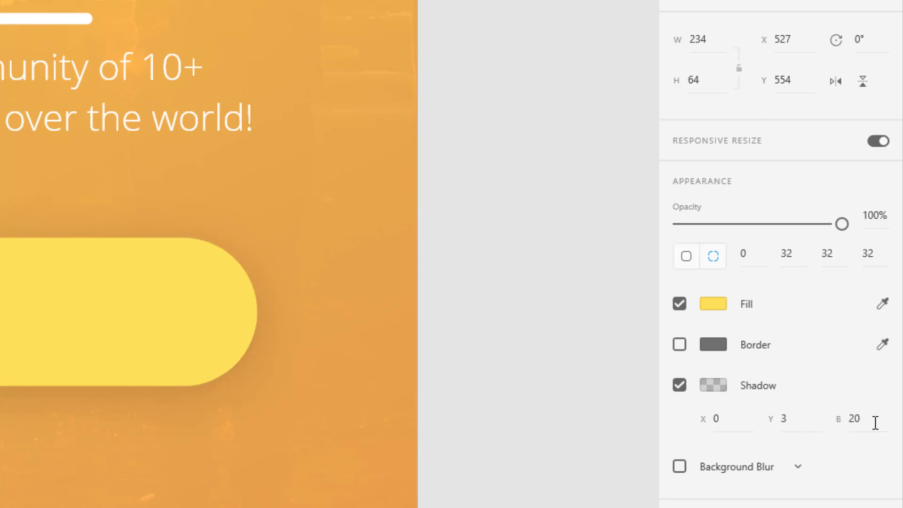
{"action": "left_click", "coordinate": [426, 402]}
- Add the text LOGIN over the yellow button
{"action": "scroll", "coordinate": [426, 402], "scroll_direction": "down", "scroll_amount": 2}
{"action": "scroll", "coordinate": [458, 296], "scroll_direction": "down", "scroll_amount": 2}
{"action": "left_click", "coordinate": [291, 434]}
{"action": "key", "text": "t"}
{"action": "left_click", "coordinate": [141, 446]}
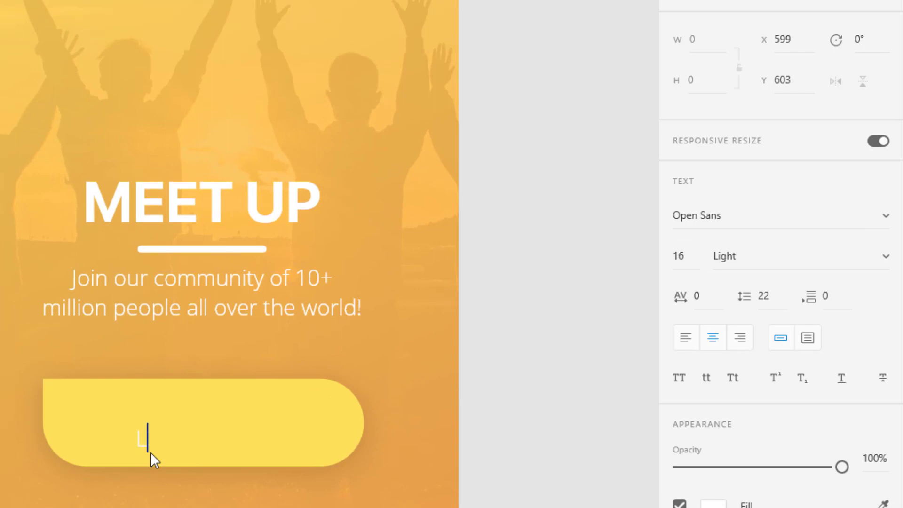
{"action": "type", "text": "LOGIN"}
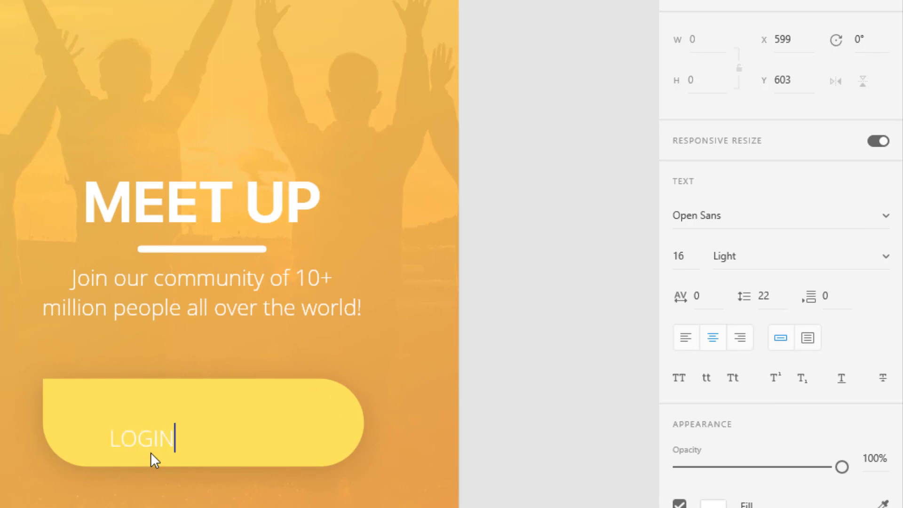
{"action": "key", "text": "Escape"}
- Try letter spacings of 200 and 100 on the LOGIN label
{"action": "scroll", "coordinate": [121, 372], "scroll_direction": "up", "scroll_amount": 3}
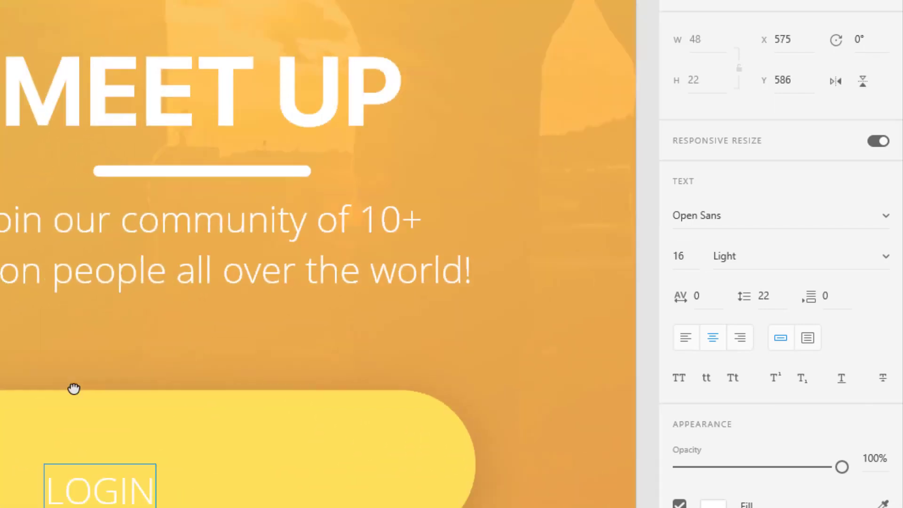
{"action": "left_click", "coordinate": [712, 301]}
{"action": "type", "text": "200"}
{"action": "key", "text": "Return"}
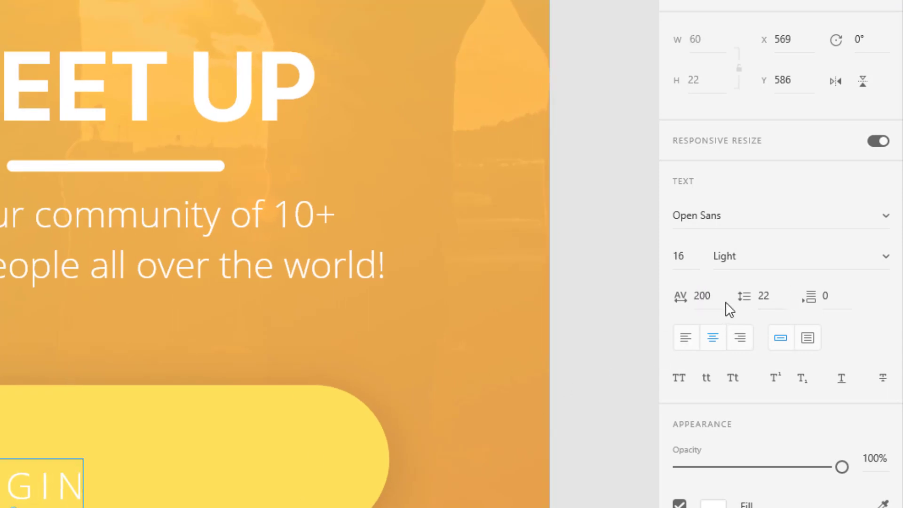
{"action": "left_click", "coordinate": [718, 302]}
{"action": "type", "text": "100"}
{"action": "key", "text": "Return"}
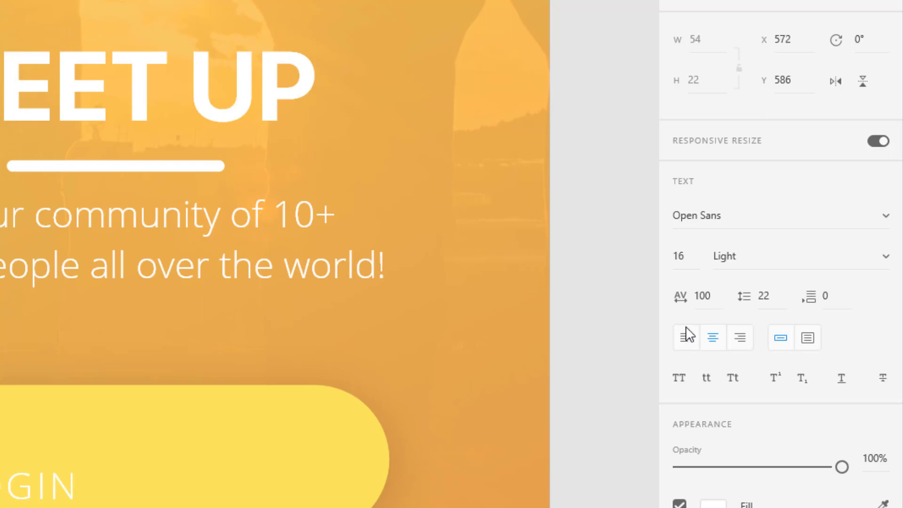
- Centre the LOGIN label on the yellow button and enlarge its text to size 22
{"action": "left_click_drag", "start_coordinate": [13, 506], "coordinate": [119, 460]}
{"action": "scroll", "coordinate": [120, 461], "scroll_direction": "down", "scroll_amount": 3}
{"action": "left_click", "coordinate": [504, 446]}
{"action": "scroll", "coordinate": [153, 501], "scroll_direction": "up", "scroll_amount": 2}
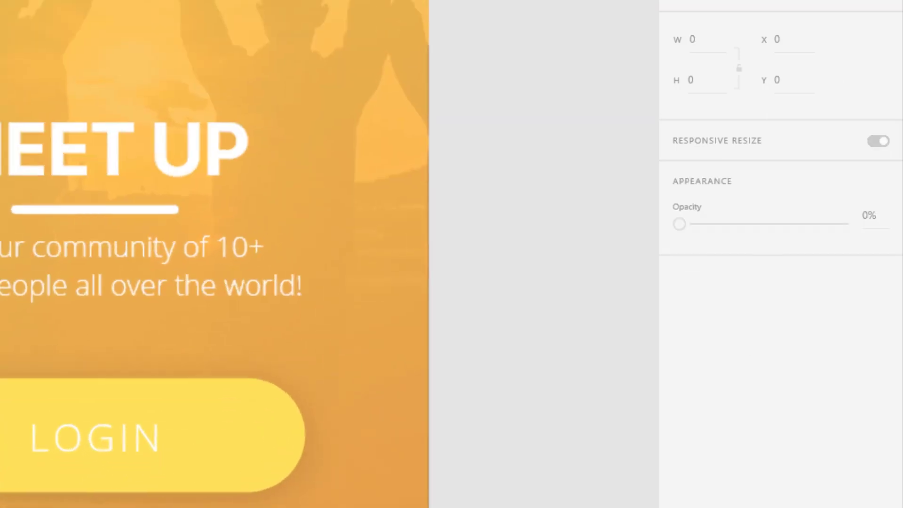
{"action": "scroll", "coordinate": [168, 504], "scroll_direction": "down", "scroll_amount": 2}
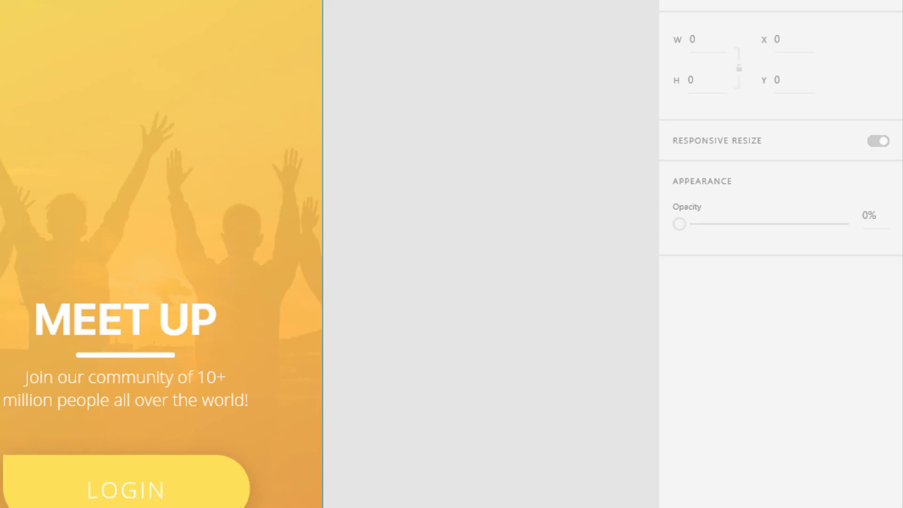
- Change the LOGIN label's font weight to Regular
{"action": "left_click", "coordinate": [141, 503]}
{"action": "scroll", "coordinate": [142, 504], "scroll_direction": "up", "scroll_amount": 3}
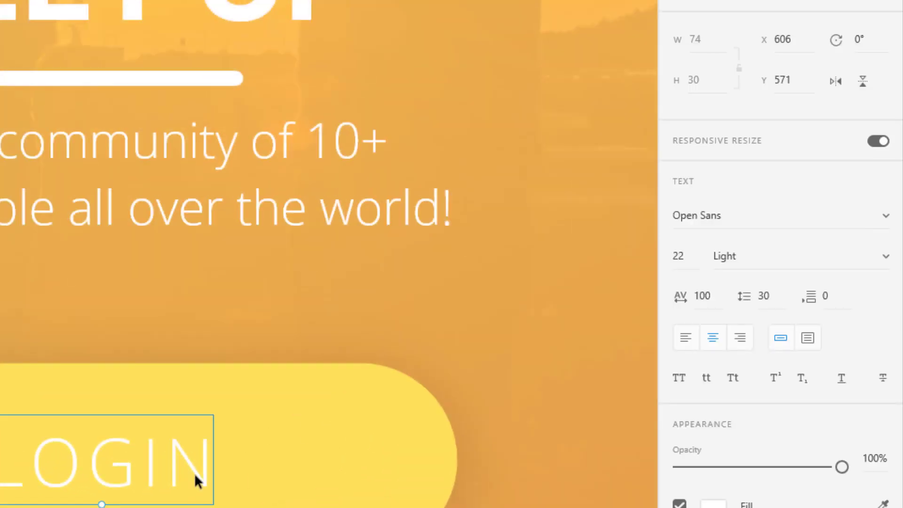
{"action": "left_click", "coordinate": [885, 259]}
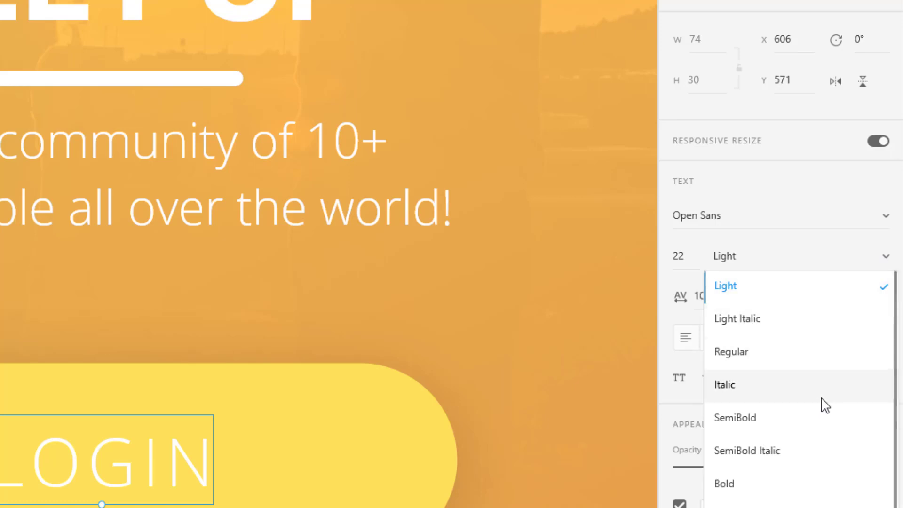
{"action": "left_click", "coordinate": [774, 353]}
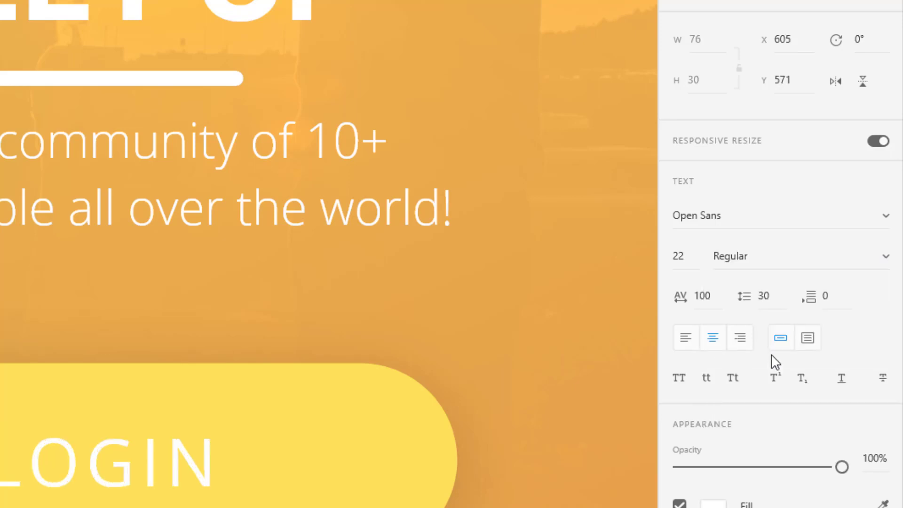
{"action": "key", "text": "ctrl+minus"}
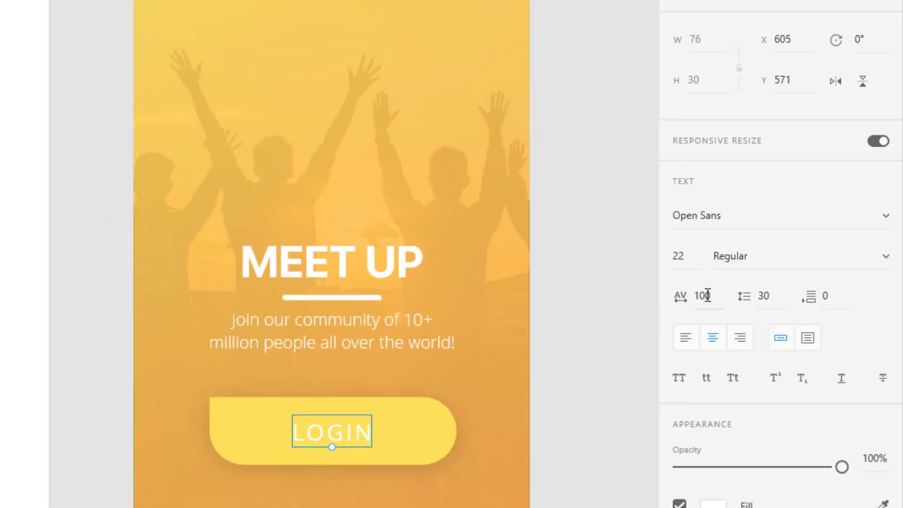
- Set the LOGIN label's letter spacing to 0 and font size to 20, and nudge it up to Y 573
{"action": "left_click", "coordinate": [707, 295]}
{"action": "type", "text": "0"}
{"action": "key", "text": "Return"}
{"action": "scroll", "coordinate": [352, 490], "scroll_direction": "up", "scroll_amount": 4}
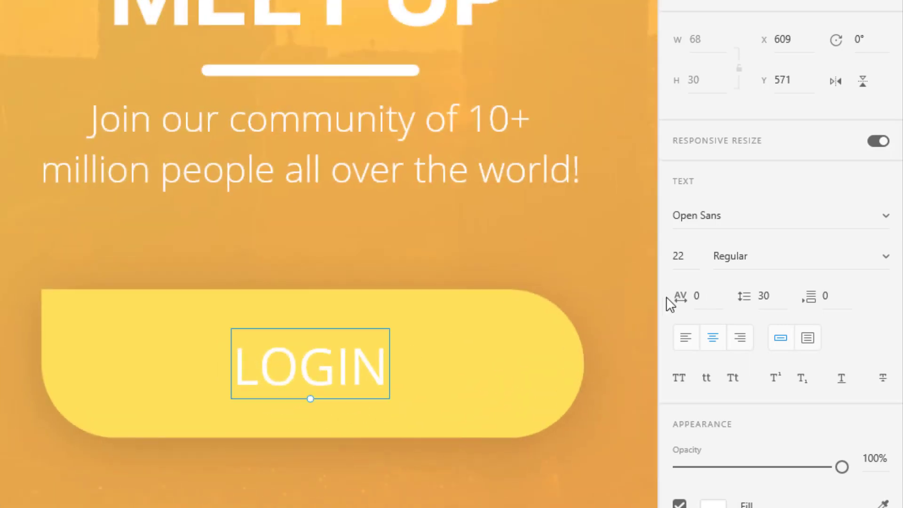
{"action": "left_click", "coordinate": [694, 259]}
{"action": "type", "text": "20"}
{"action": "key", "text": "Return"}
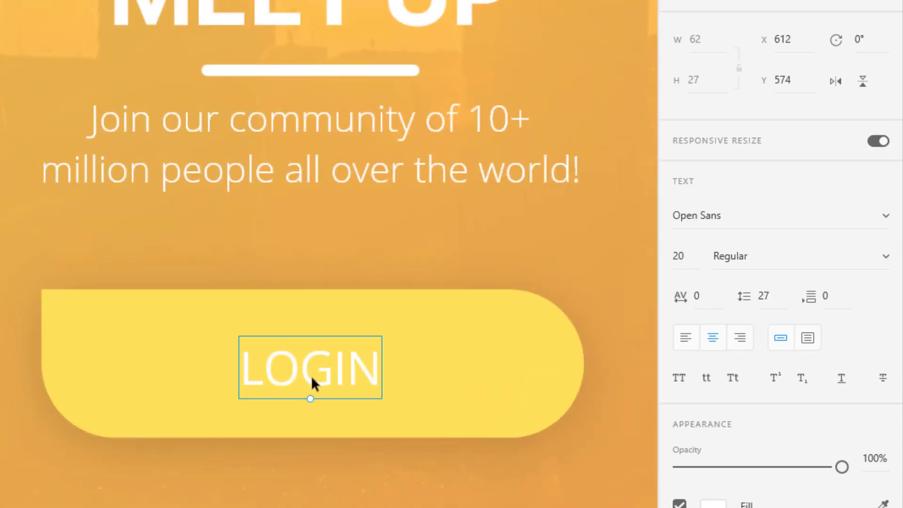
{"action": "left_click_drag", "start_coordinate": [311, 375], "coordinate": [309, 372]}
{"action": "scroll", "coordinate": [309, 371], "scroll_direction": "down", "scroll_amount": 4}
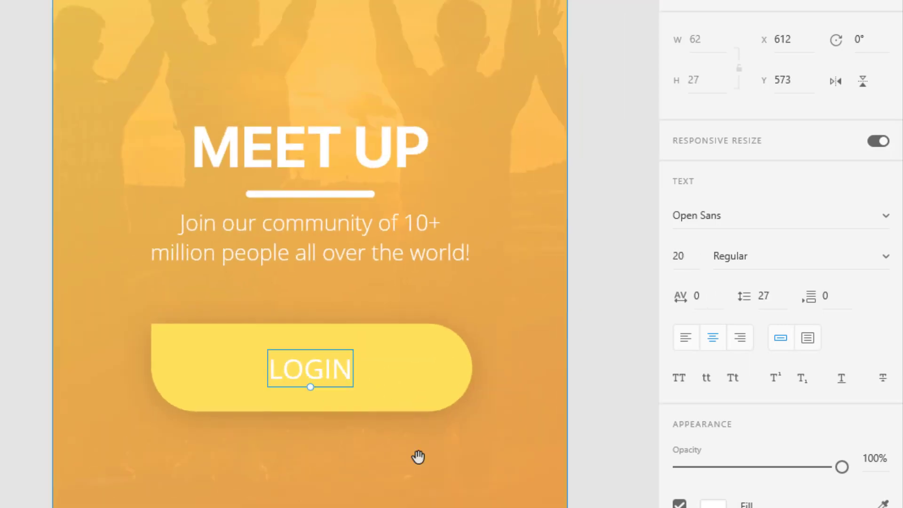
- Duplicate the yellow button shape below the original at Y 635 and flip the copy horizontally
{"action": "left_click_drag", "start_coordinate": [418, 457], "coordinate": [323, 416]}
{"action": "left_click", "coordinate": [345, 312]}
{"action": "left_click_drag", "start_coordinate": [333, 327], "coordinate": [307, 432]}
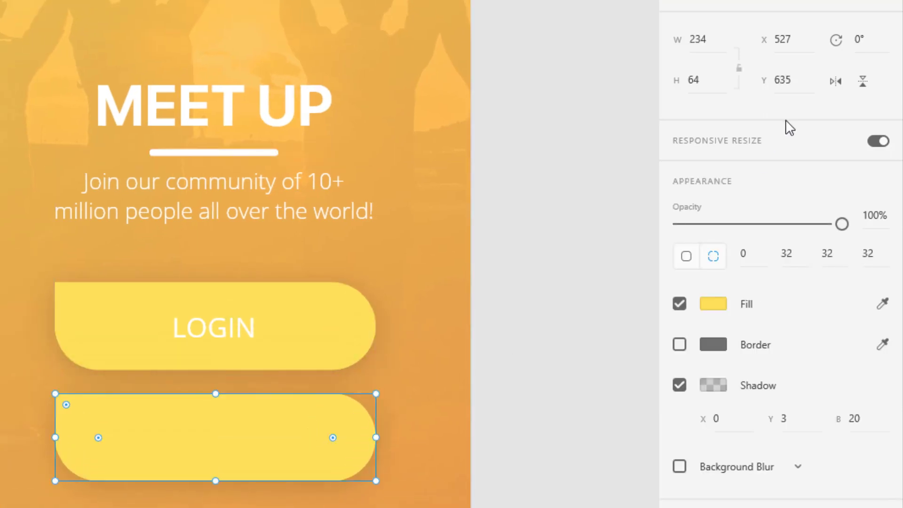
{"action": "left_click", "coordinate": [839, 83]}
- Give the lower button a yellow #FFE259 border and remove its fill and shadow
{"action": "left_click", "coordinate": [680, 347]}
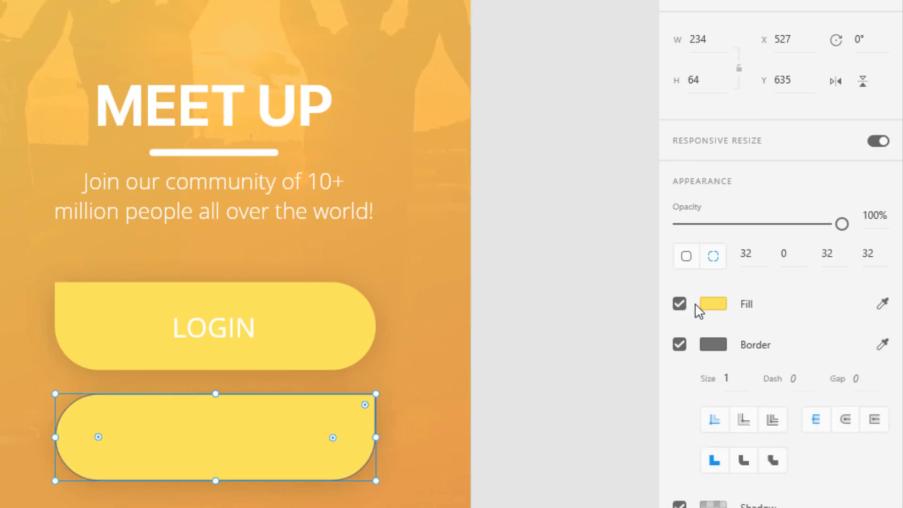
{"action": "left_click", "coordinate": [679, 304]}
{"action": "left_click", "coordinate": [712, 343]}
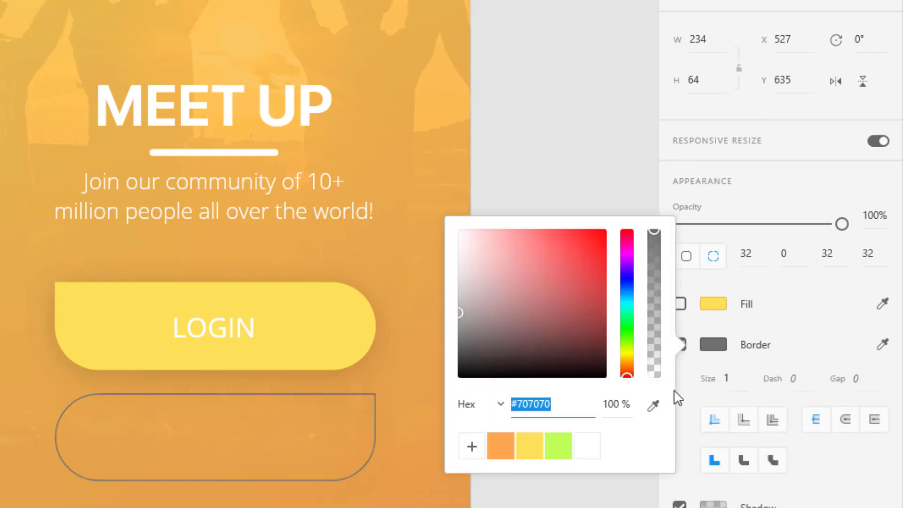
{"action": "left_click", "coordinate": [526, 444]}
{"action": "left_click", "coordinate": [727, 378]}
{"action": "left_click", "coordinate": [676, 505]}
{"action": "left_click", "coordinate": [366, 464]}
- Set the lower button's border size to 2
{"action": "scroll", "coordinate": [340, 454], "scroll_direction": "up", "scroll_amount": 3}
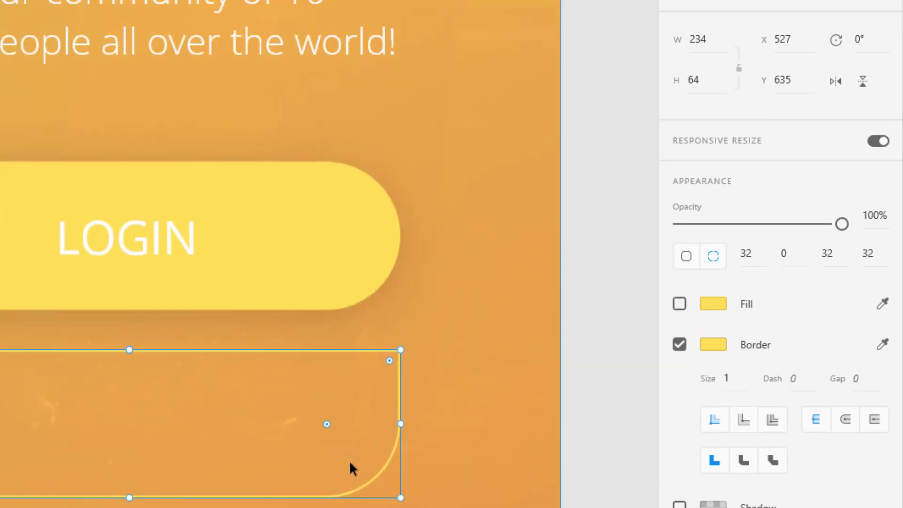
{"action": "left_click", "coordinate": [734, 380]}
{"action": "type", "text": "2"}
{"action": "key", "text": "Return"}
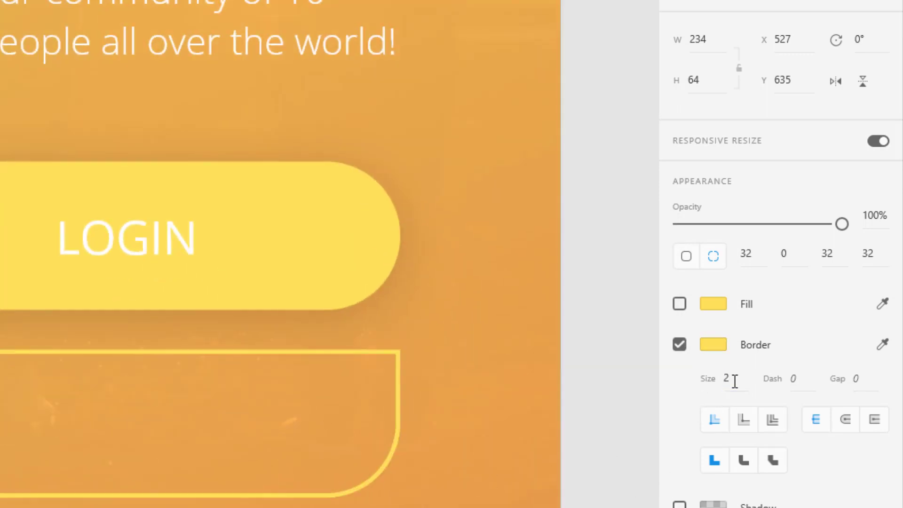
{"action": "scroll", "coordinate": [293, 429], "scroll_direction": "down", "scroll_amount": 3}
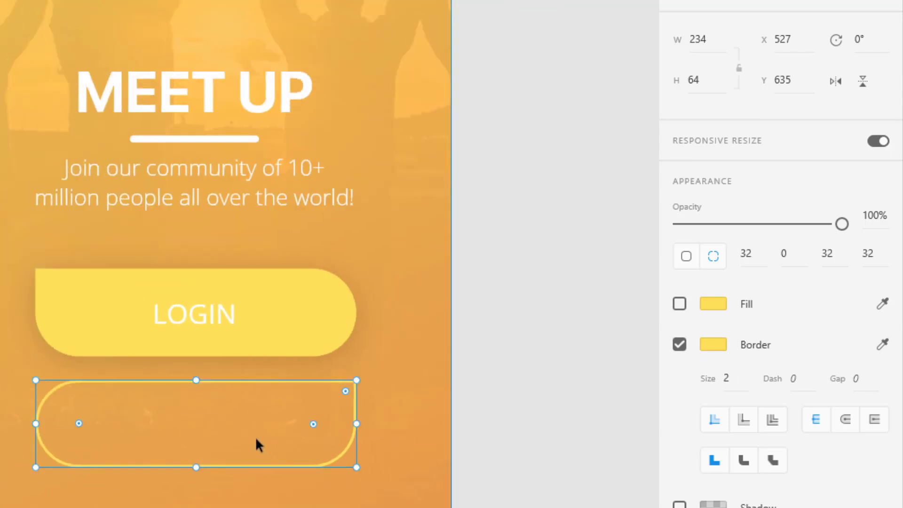
- Copy the LOGIN label into the outlined button and change the copy's text to REGISTER
{"action": "left_click", "coordinate": [188, 322]}
{"action": "left_click_drag", "start_coordinate": [187, 322], "coordinate": [203, 417]}
{"action": "double_click", "coordinate": [203, 418]}
{"action": "type", "text": "REG"}
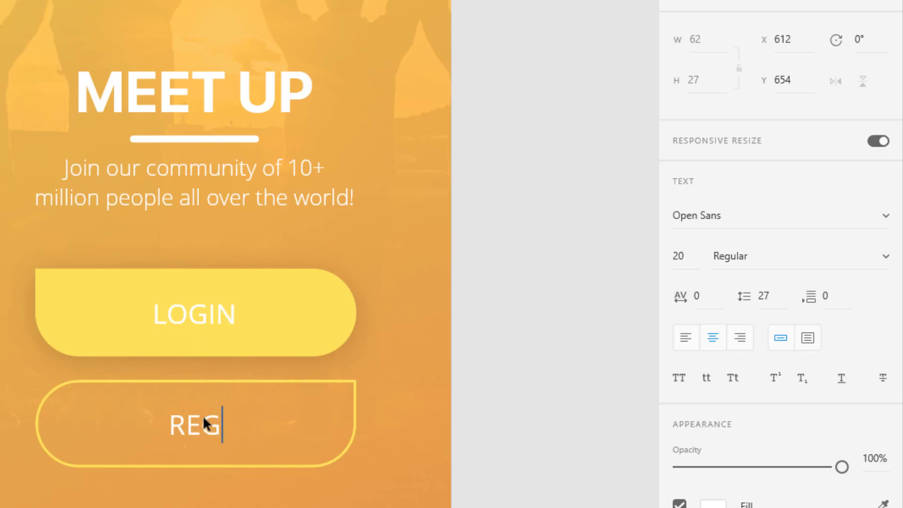
{"action": "type", "text": "ISTER"}
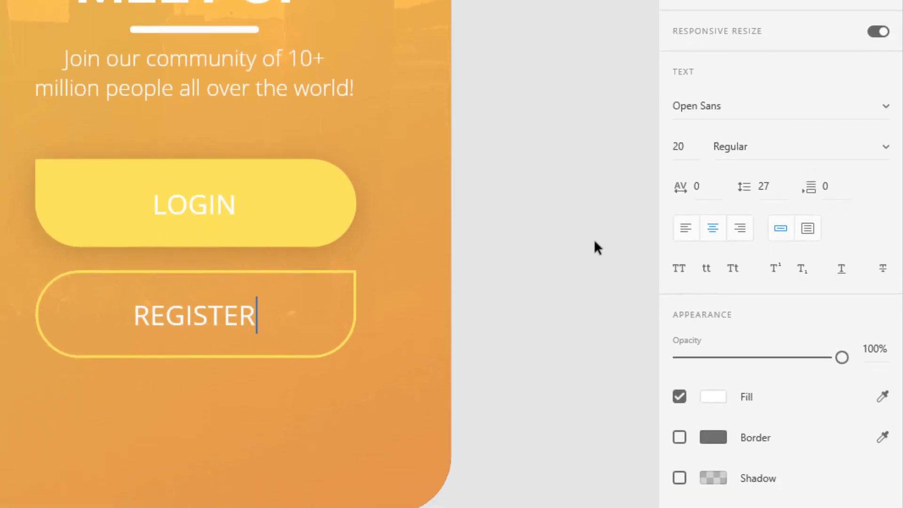
{"action": "key", "text": "Escape"}
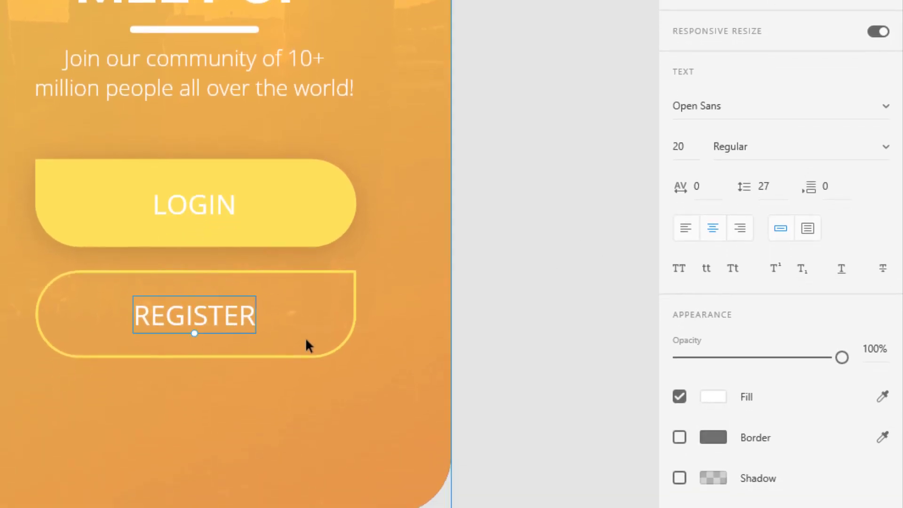
- Fill the REGISTER label with yellow #FFE259
{"action": "left_click", "coordinate": [712, 397]}
{"action": "left_click", "coordinate": [537, 501]}
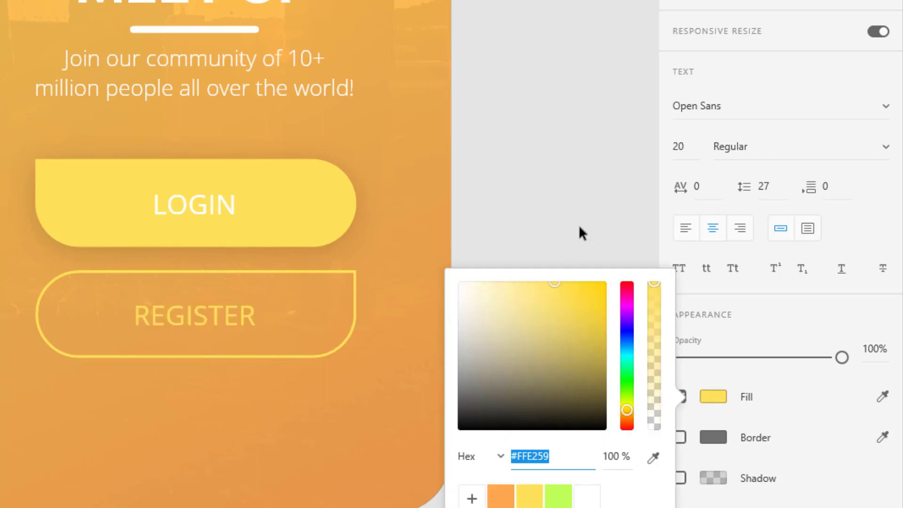
{"action": "left_click", "coordinate": [580, 226]}
- Nudge the REGISTER label slightly to centre it inside the outlined button
{"action": "scroll", "coordinate": [230, 376], "scroll_direction": "up", "scroll_amount": 2}
{"action": "left_click", "coordinate": [186, 307]}
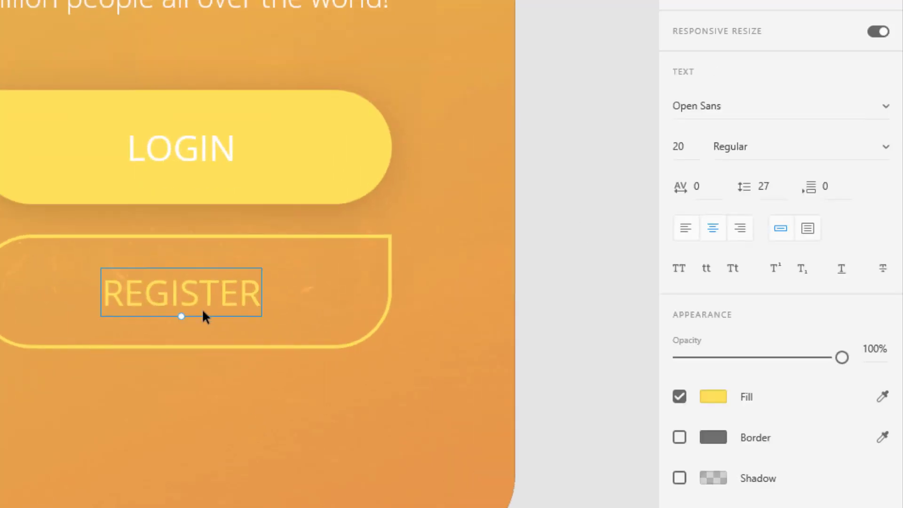
{"action": "left_click_drag", "start_coordinate": [187, 306], "coordinate": [211, 293]}
{"action": "scroll", "coordinate": [211, 292], "scroll_direction": "down", "scroll_amount": 1}
{"action": "scroll", "coordinate": [213, 292], "scroll_direction": "up", "scroll_amount": 1}
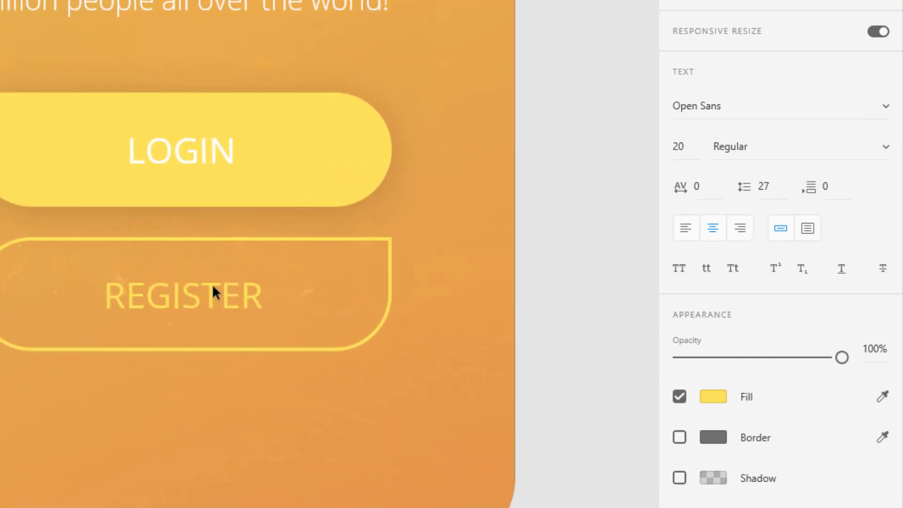
{"action": "left_click_drag", "start_coordinate": [217, 210], "coordinate": [235, 381]}
{"action": "scroll", "coordinate": [234, 382], "scroll_direction": "down", "scroll_amount": 2}
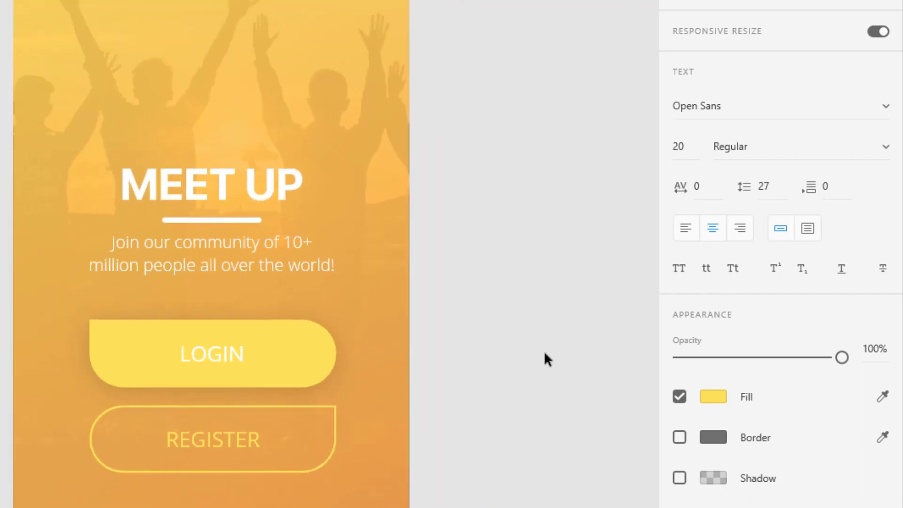
{"action": "left_click", "coordinate": [499, 413]}
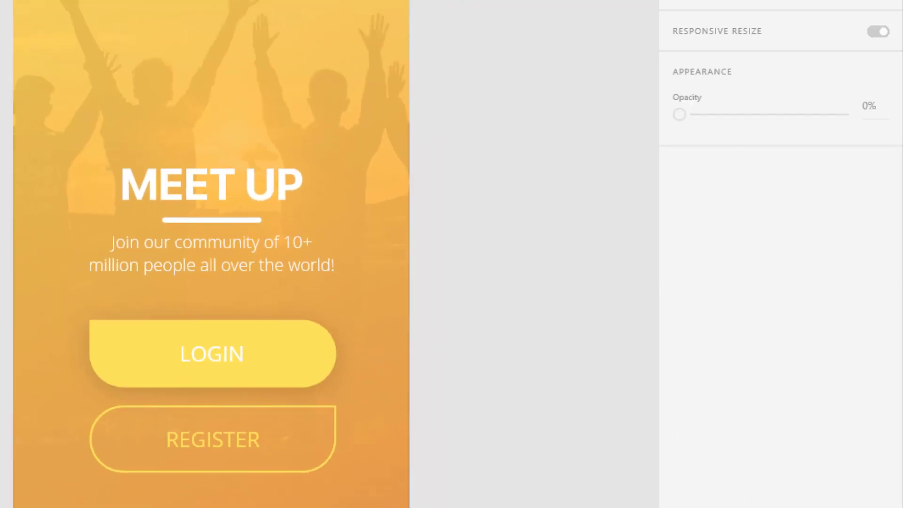
{"action": "left_click", "coordinate": [32, 436]}
{"action": "key", "text": "Escape"}
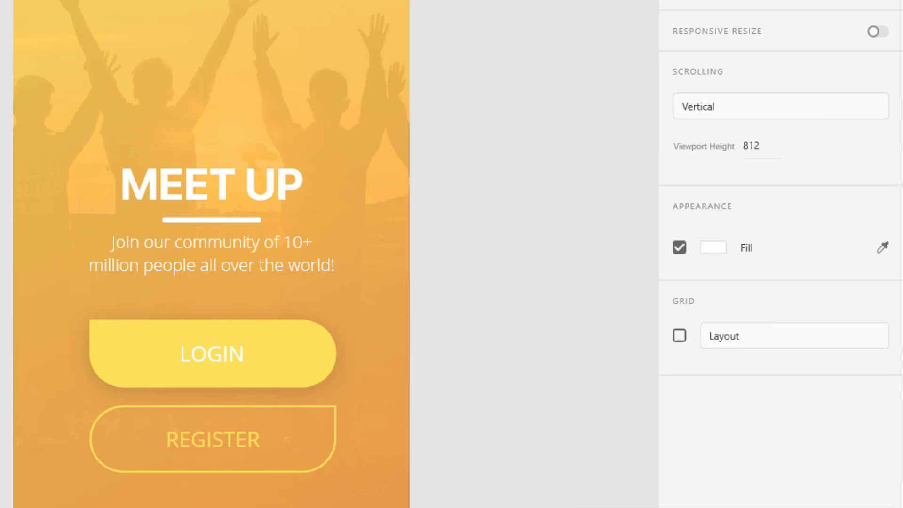
{"action": "left_click", "coordinate": [516, 384]}
- Group the REGISTER label with its outlined button shape and name the group Register Btn
{"action": "scroll", "coordinate": [516, 385], "scroll_direction": "up", "scroll_amount": 3}
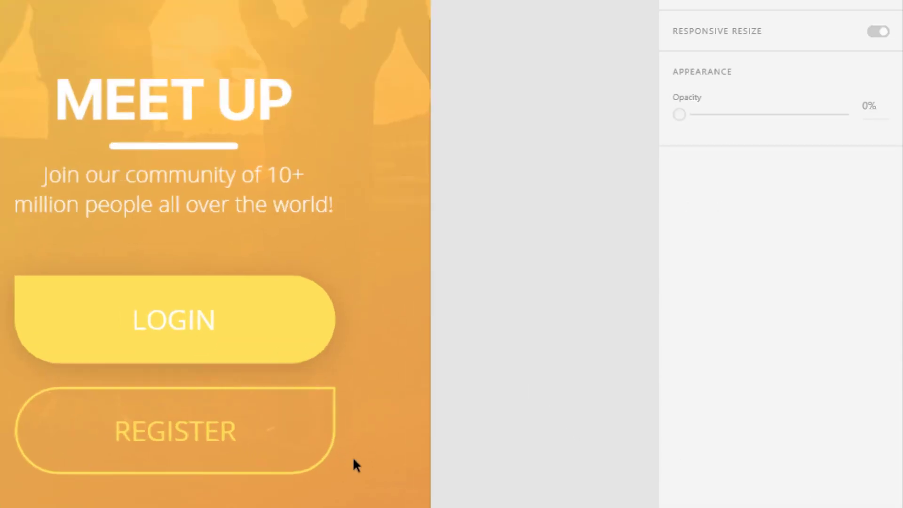
{"action": "scroll", "coordinate": [242, 428], "scroll_direction": "up", "scroll_amount": 2}
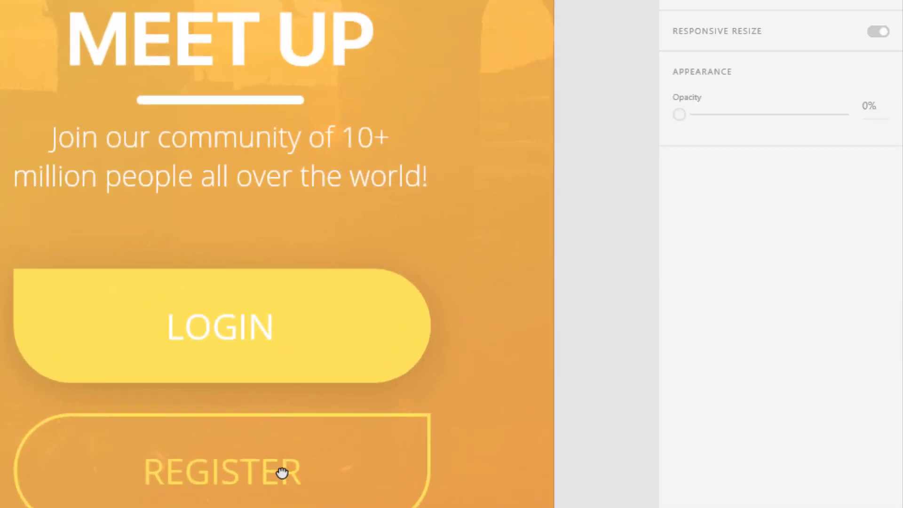
{"action": "scroll", "coordinate": [282, 423], "scroll_direction": "down", "scroll_amount": 3}
{"action": "left_click", "coordinate": [279, 372]}
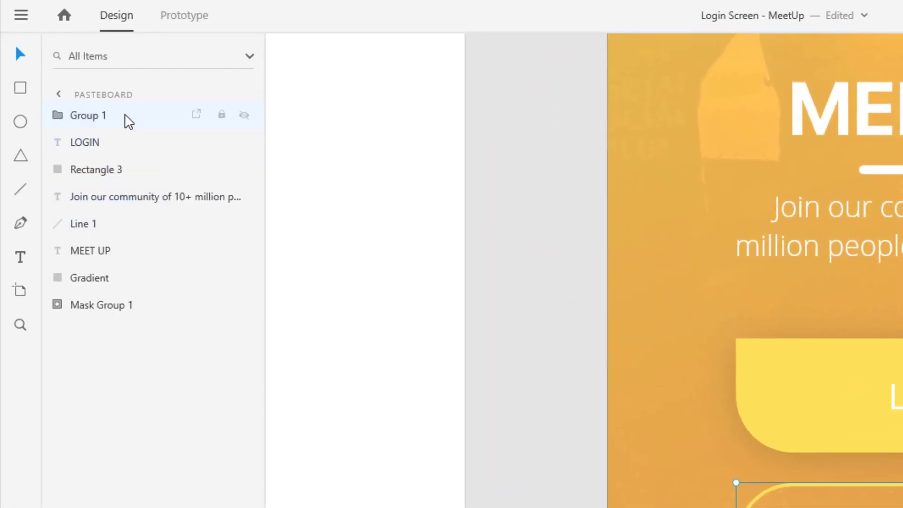
{"action": "double_click", "coordinate": [105, 116]}
{"action": "type", "text": "Reg"}
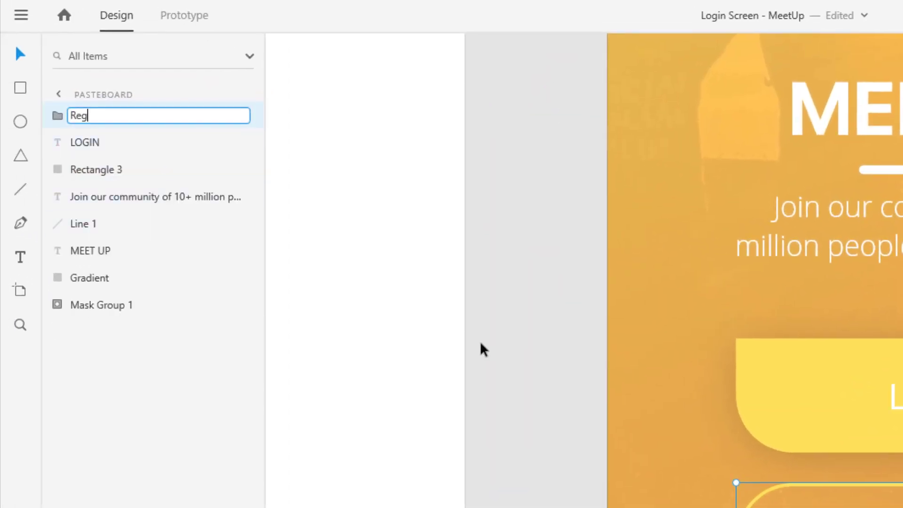
{"action": "type", "text": "ister Btn"}
{"action": "key", "text": "Return"}
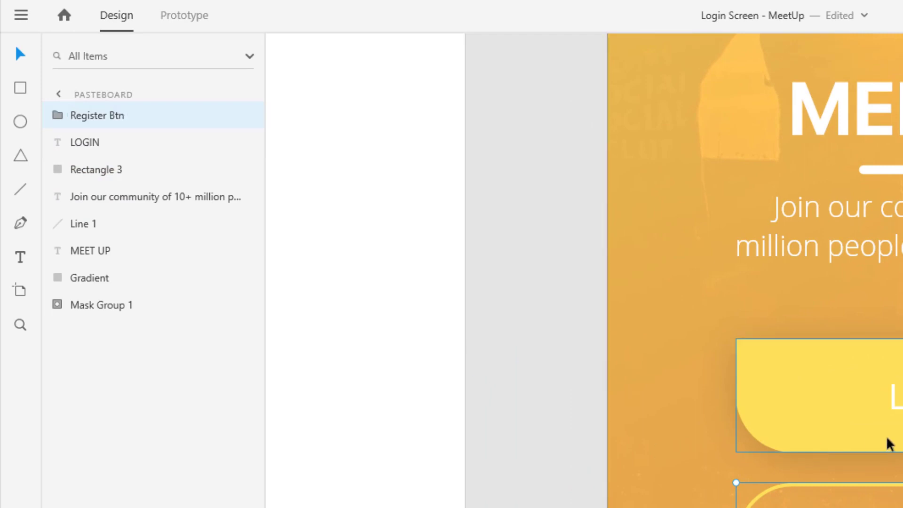
- Group the LOGIN label with its yellow button shape
{"action": "left_click", "coordinate": [896, 406]}
{"action": "left_click", "coordinate": [880, 407], "text": "shift"}
{"action": "key", "text": "ctrl+g"}
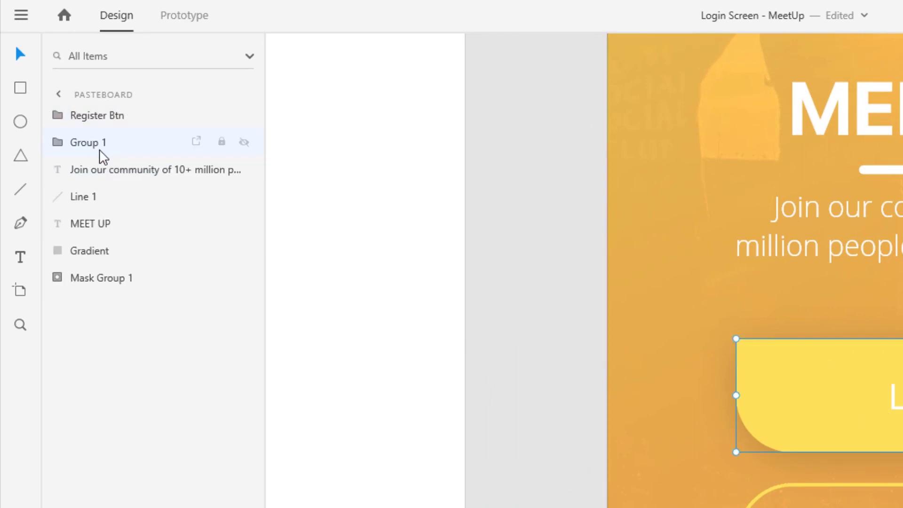
- Name the group holding the LOGIN label and yellow shape Login Btn
{"action": "double_click", "coordinate": [94, 150]}
{"action": "type", "text": "Login B"}
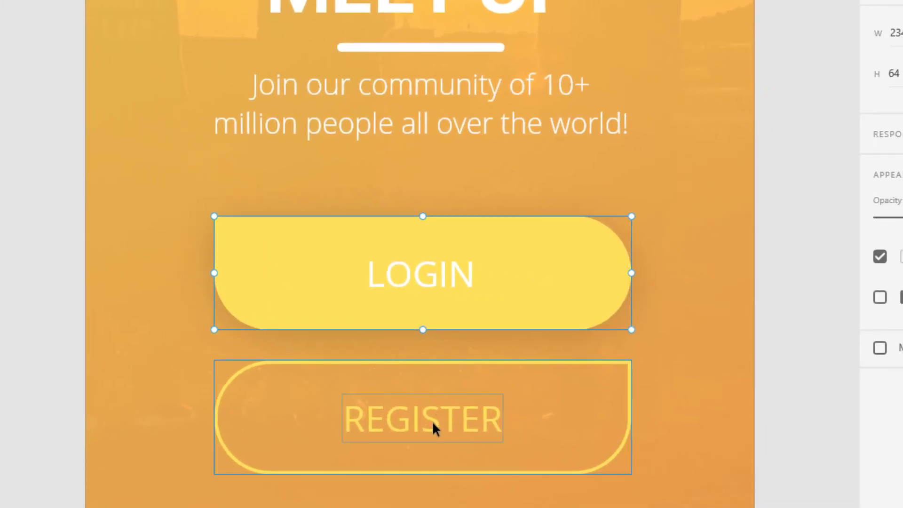
- Nudge the LOGIN and REGISTER buttons vertically to widen the gap between them
{"action": "key", "text": "Up"}
{"action": "key", "text": "Up"}
{"action": "key", "text": "Up"}
{"action": "left_click", "coordinate": [450, 229], "text": "shift"}
{"action": "left_click_drag", "start_coordinate": [451, 230], "coordinate": [445, 349]}
{"action": "key", "text": "Up"}
{"action": "key", "text": "Up"}
{"action": "key", "text": "Up"}
{"action": "key", "text": "Up"}
- Move the MEET UP title, divider line and tagline down together, closer to the LOGIN button
{"action": "left_click", "coordinate": [422, 1]}
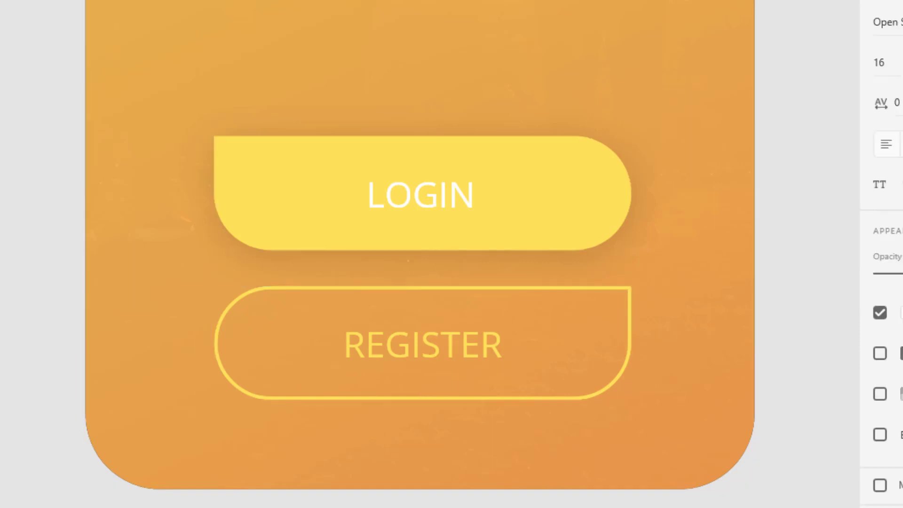
{"action": "left_click", "coordinate": [423, 1], "text": "shift"}
{"action": "left_click_drag", "start_coordinate": [422, 0], "coordinate": [422, 9]}
{"action": "left_click_drag", "start_coordinate": [518, 0], "coordinate": [519, 3]}
{"action": "key", "text": "alt"}
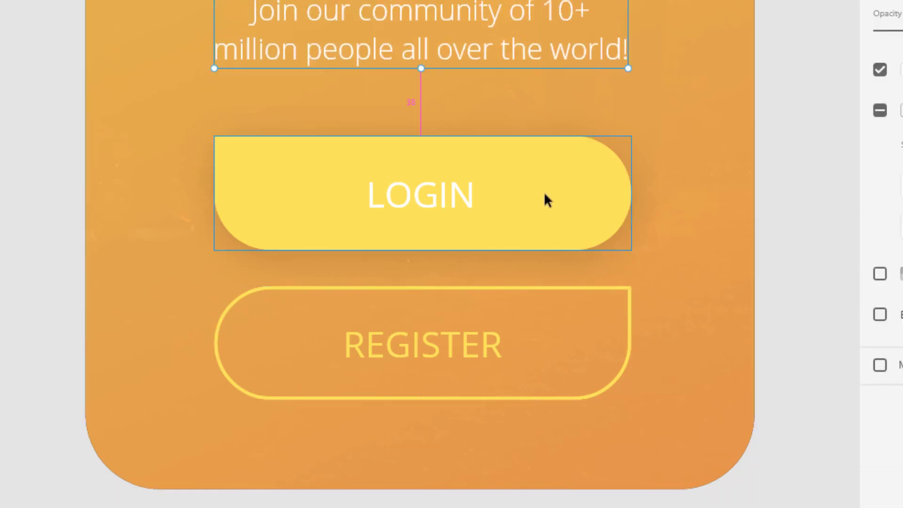
{"action": "key", "text": "Down"}
{"action": "key", "text": "Down"}
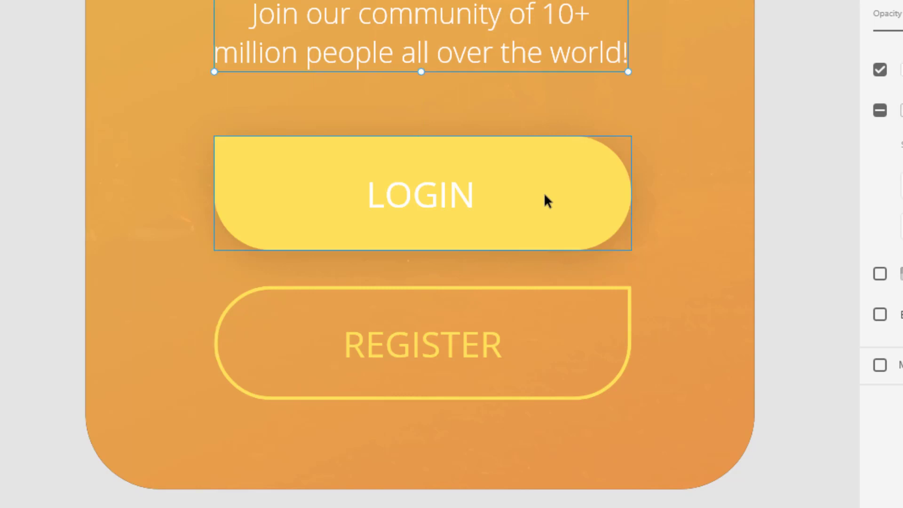
- Shift the title, divider line and tagline slightly up together to leave more room above the LOGIN button
{"action": "scroll", "coordinate": [544, 194], "scroll_direction": "down", "scroll_amount": 4}
{"action": "left_click_drag", "start_coordinate": [676, 254], "coordinate": [602, 289]}
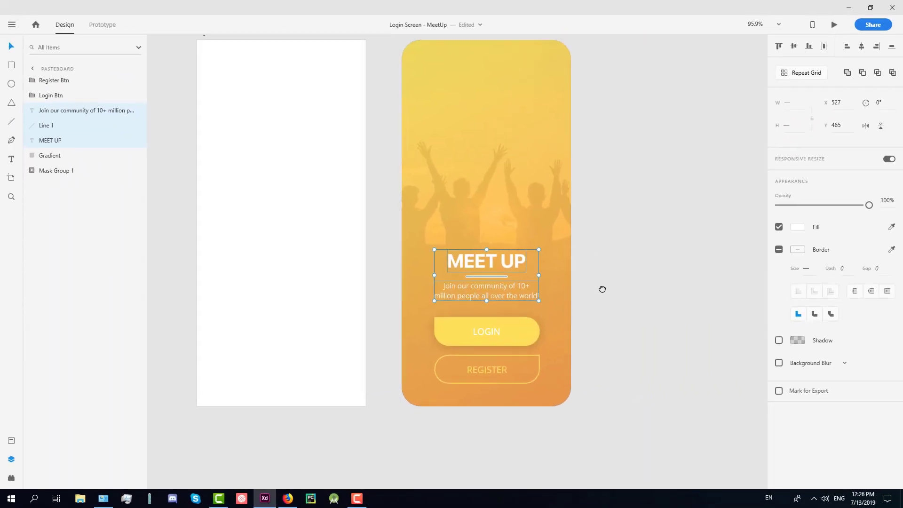
{"action": "scroll", "coordinate": [494, 270], "scroll_direction": "up", "scroll_amount": 2}
{"action": "left_click_drag", "start_coordinate": [524, 303], "coordinate": [523, 297]}
{"action": "key", "text": "Up"}
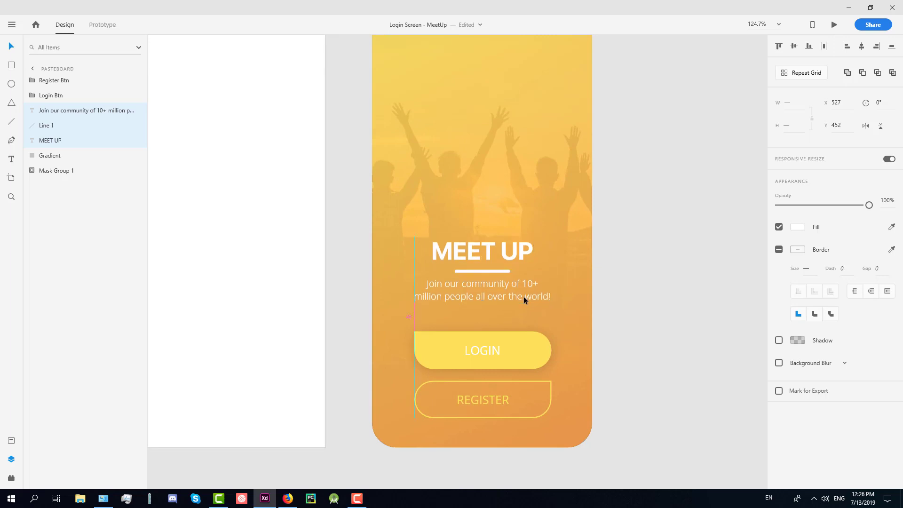
{"action": "key", "text": "Up"}
{"action": "left_click", "coordinate": [593, 358]}
{"action": "scroll", "coordinate": [647, 315], "scroll_direction": "down", "scroll_amount": 3}
{"action": "left_click_drag", "start_coordinate": [646, 314], "coordinate": [574, 298]}
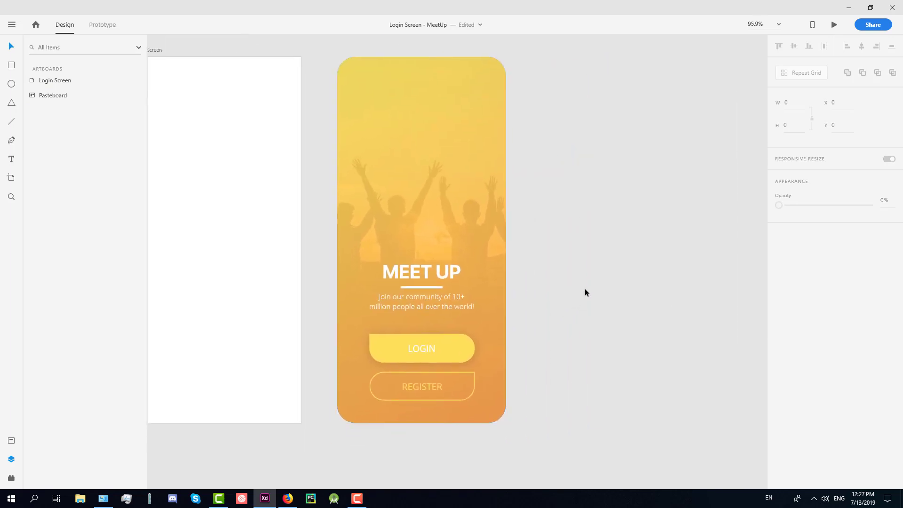
- Move the tagline down to Y 529 to widen its gap from the divider line
{"action": "scroll", "coordinate": [442, 305], "scroll_direction": "up", "scroll_amount": 5}
{"action": "left_click", "coordinate": [429, 305]}
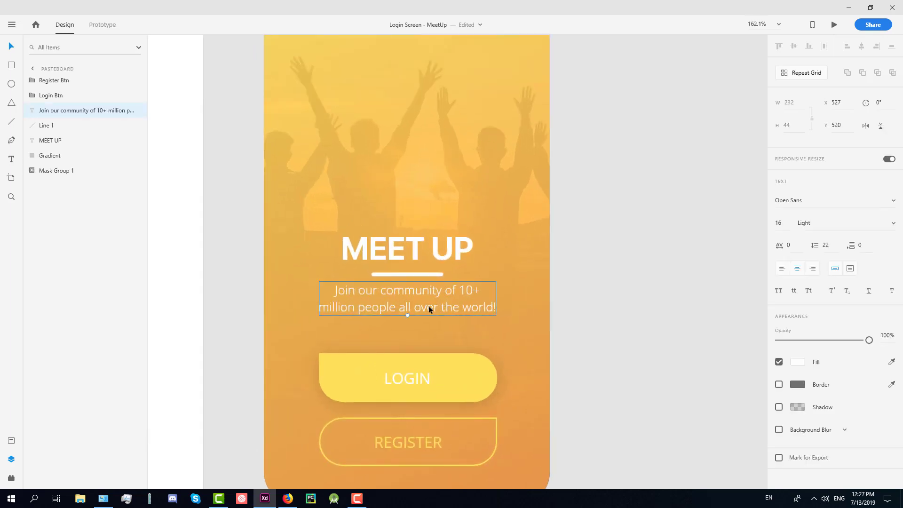
{"action": "left_click_drag", "start_coordinate": [431, 305], "coordinate": [433, 309]}
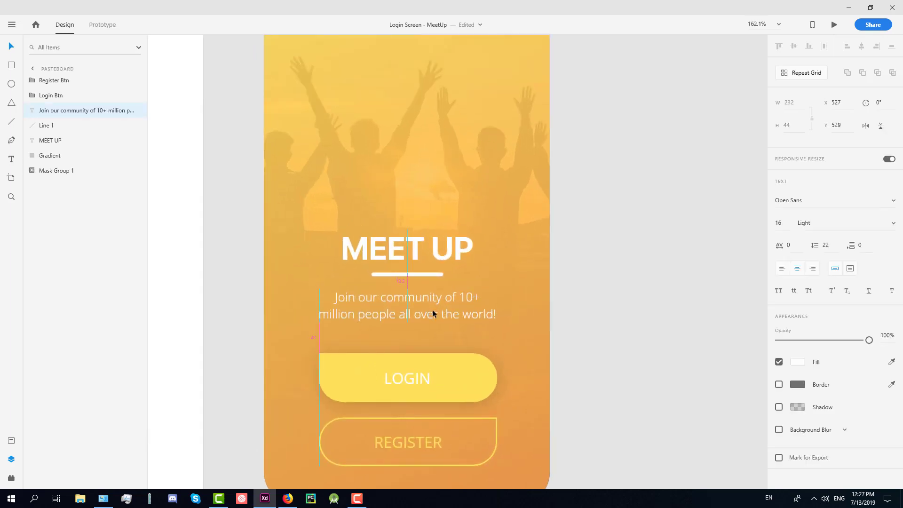
- Select the MEET UP title, divider line and tagline together and reposition them vertically to Y 442
{"action": "left_click", "coordinate": [423, 271], "text": "shift"}
{"action": "left_click", "coordinate": [427, 255], "text": "shift"}
{"action": "left_click_drag", "start_coordinate": [430, 254], "coordinate": [434, 243]}
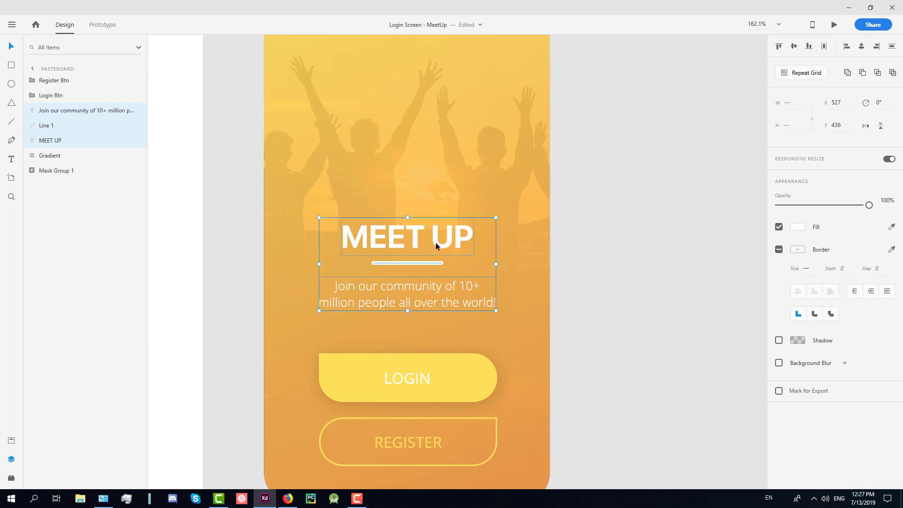
{"action": "key", "text": "Down"}
{"action": "key", "text": "Down"}
{"action": "key", "text": "Down"}
{"action": "key", "text": "Down"}
{"action": "key", "text": "Down"}
{"action": "key", "text": "Down"}
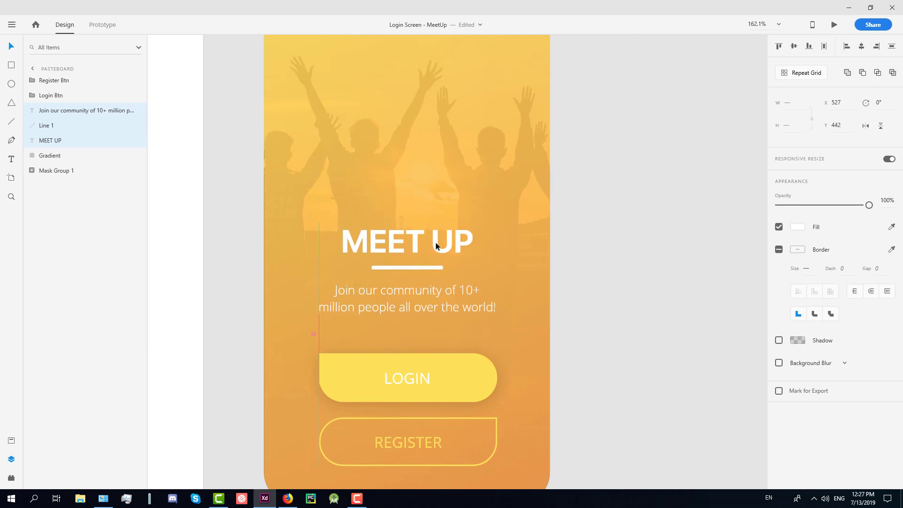
- Duplicate the complete welcome screen design and place the copy beside the original
{"action": "scroll", "coordinate": [437, 244], "scroll_direction": "down", "scroll_amount": 2}
{"action": "left_click", "coordinate": [550, 277]}
{"action": "left_click_drag", "start_coordinate": [590, 303], "coordinate": [586, 344]}
{"action": "left_click_drag", "start_coordinate": [319, 62], "coordinate": [590, 487]}
{"action": "left_click_drag", "start_coordinate": [429, 324], "coordinate": [575, 323], "text": "alt"}
{"action": "left_click", "coordinate": [710, 313]}
{"action": "left_click_drag", "start_coordinate": [720, 352], "coordinate": [667, 371]}
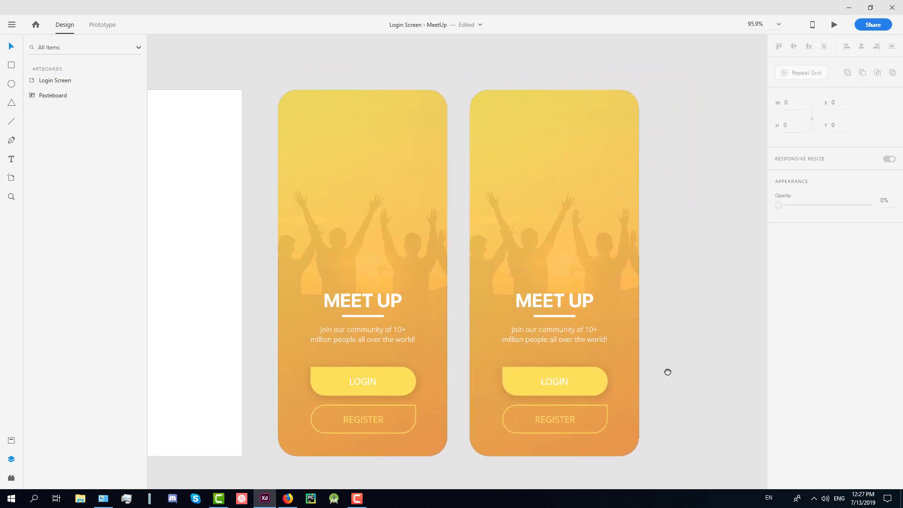
- Delete the MEET UP title and the divider line from the duplicated screen
{"action": "left_click", "coordinate": [568, 315]}
{"action": "left_click", "coordinate": [575, 310], "text": "shift"}
{"action": "key", "text": "Delete"}
- Move the duplicated screen's tagline up and replace it with the left-aligned, two-line heading "Login to your account"
{"action": "left_click", "coordinate": [576, 330]}
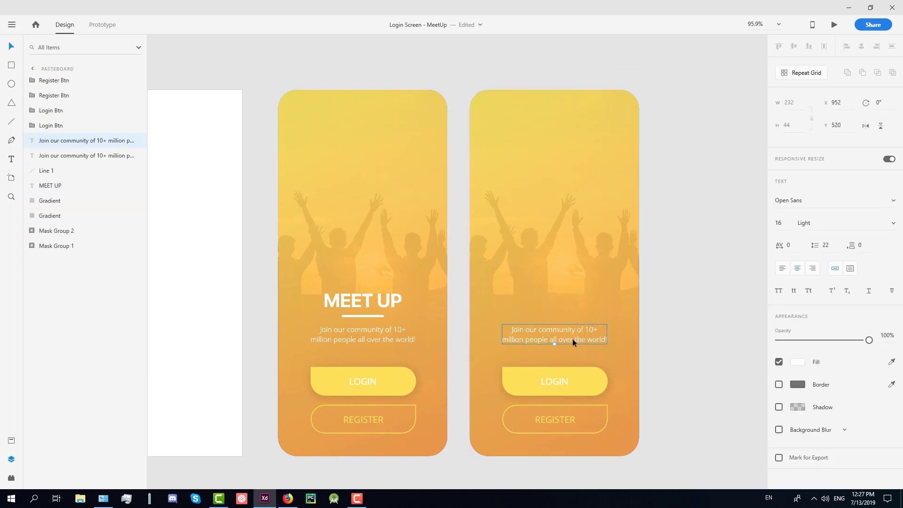
{"action": "left_click_drag", "start_coordinate": [571, 338], "coordinate": [580, 232]}
{"action": "double_click", "coordinate": [581, 232]}
{"action": "type", "text": "Login to"}
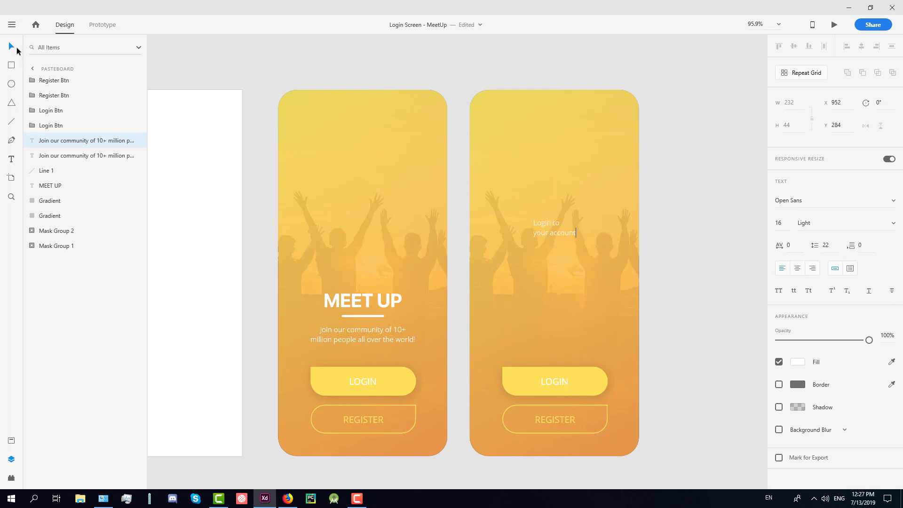
{"action": "left_click", "coordinate": [14, 49]}
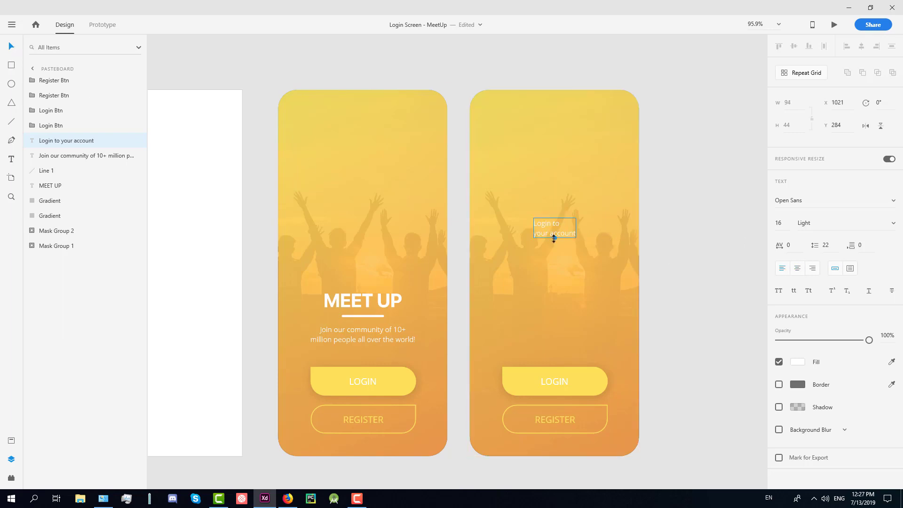
- Restyle the "Login to your account" heading to size 23 Regular and move it towards the screen's left edge at X 924
{"action": "left_click_drag", "start_coordinate": [553, 238], "coordinate": [555, 246]}
{"action": "left_click", "coordinate": [893, 224]}
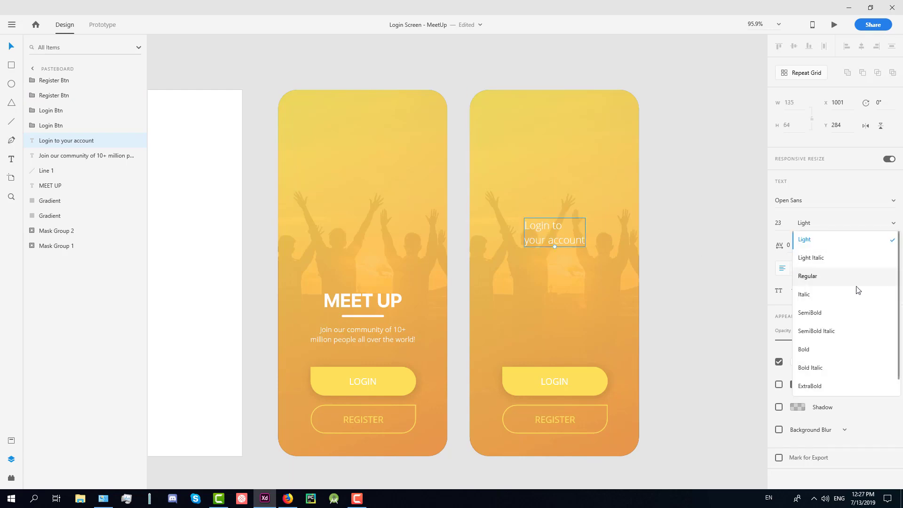
{"action": "left_click", "coordinate": [838, 278]}
{"action": "scroll", "coordinate": [568, 241], "scroll_direction": "up", "scroll_amount": 3}
{"action": "left_click_drag", "start_coordinate": [565, 240], "coordinate": [504, 239]}
- Delete the REGISTER button from the duplicated screen
{"action": "scroll", "coordinate": [544, 304], "scroll_direction": "down", "scroll_amount": 3}
{"action": "scroll", "coordinate": [563, 306], "scroll_direction": "down", "scroll_amount": 1}
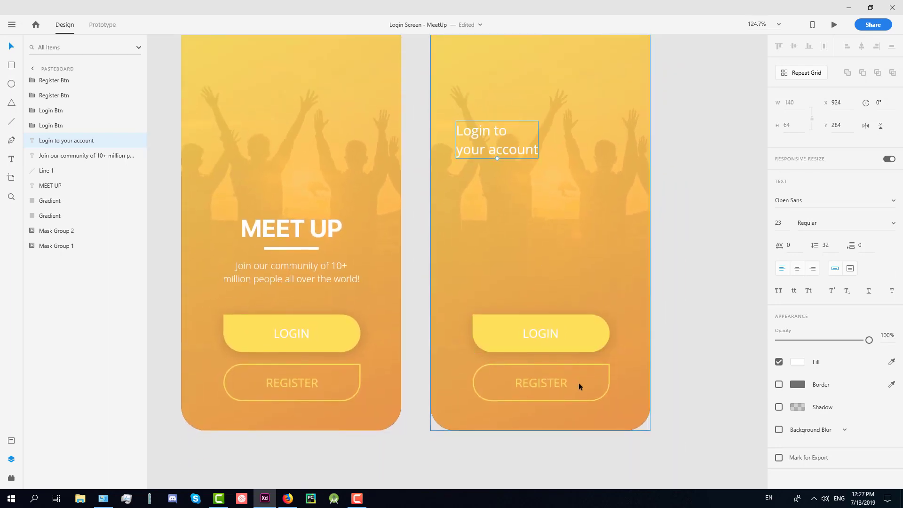
{"action": "left_click", "coordinate": [546, 380]}
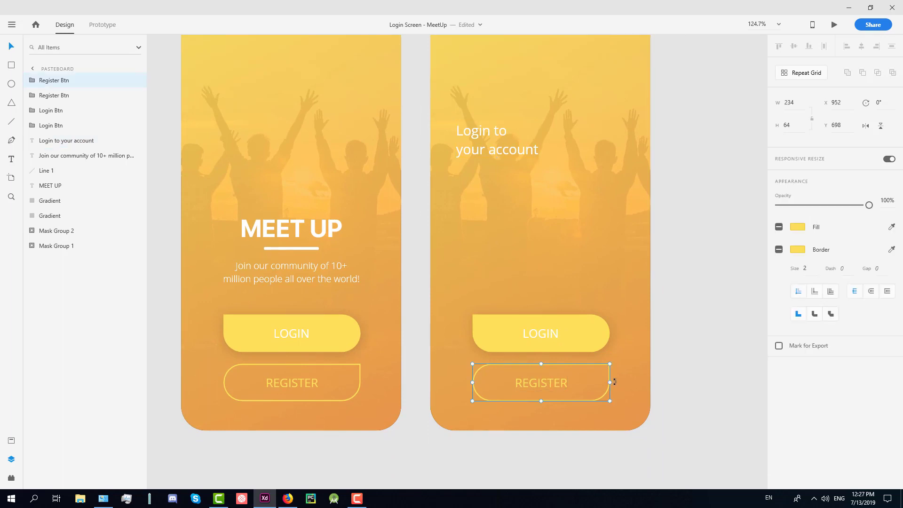
{"action": "key", "text": "Delete"}
{"action": "scroll", "coordinate": [590, 233], "scroll_direction": "up", "scroll_amount": 3}
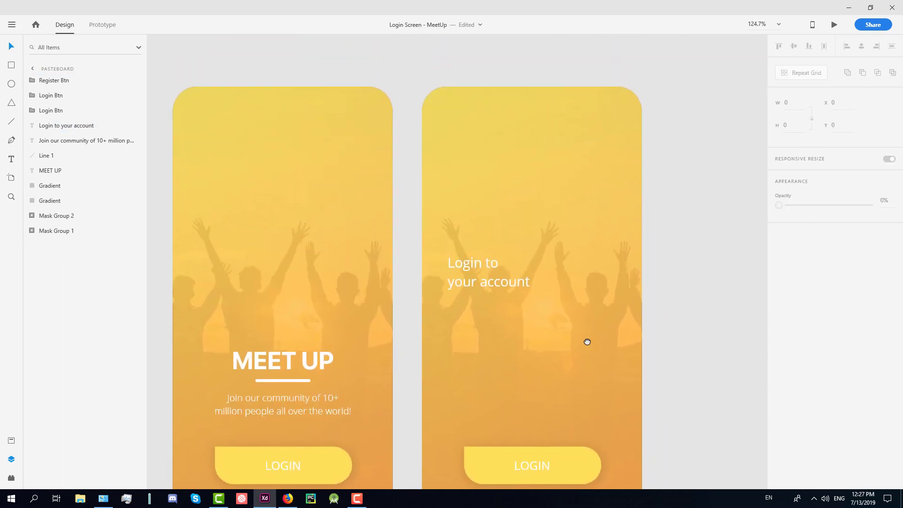
{"action": "left_click", "coordinate": [444, 74]}
- Shift the "Login to your account" heading left to X 914, leaving a 24 px margin from the screen edge
{"action": "left_click", "coordinate": [458, 258]}
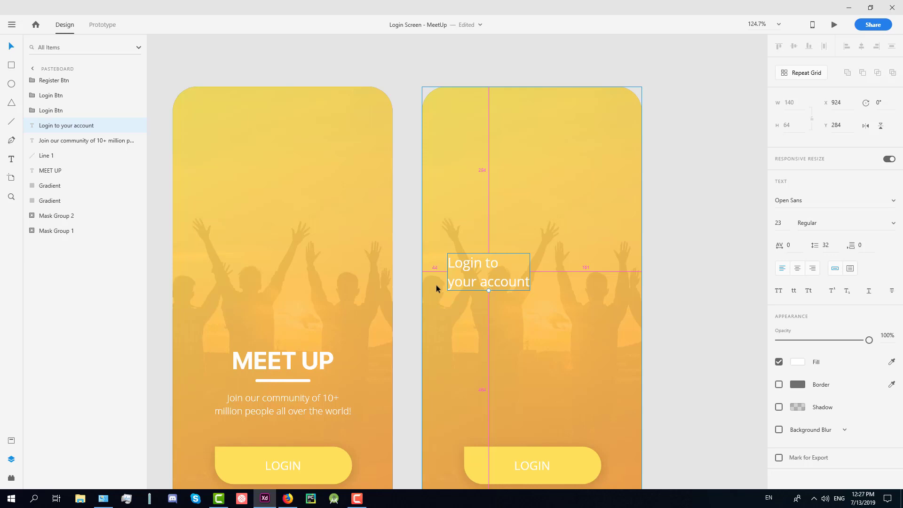
{"action": "key", "text": "shift+Left"}
{"action": "key", "text": "alt"}
{"action": "scroll", "coordinate": [444, 305], "scroll_direction": "up", "scroll_amount": 5}
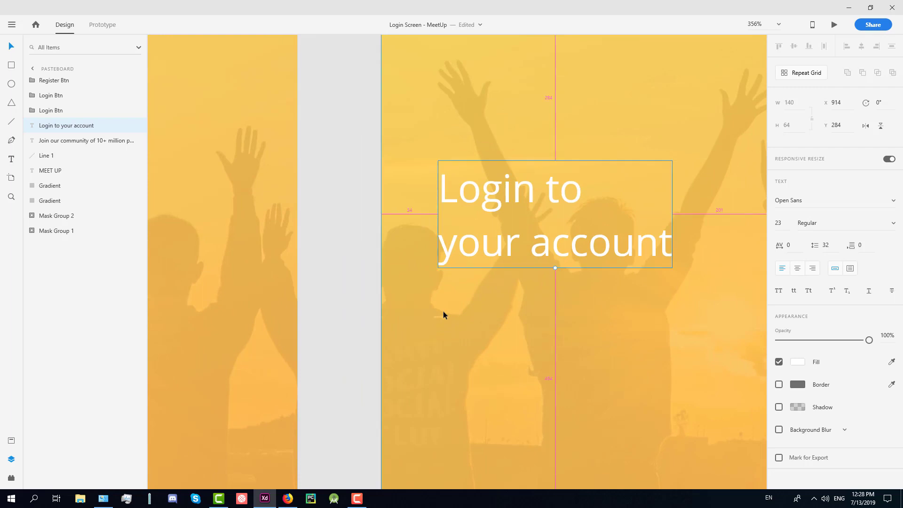
{"action": "scroll", "coordinate": [443, 311], "scroll_direction": "down", "scroll_amount": 4}
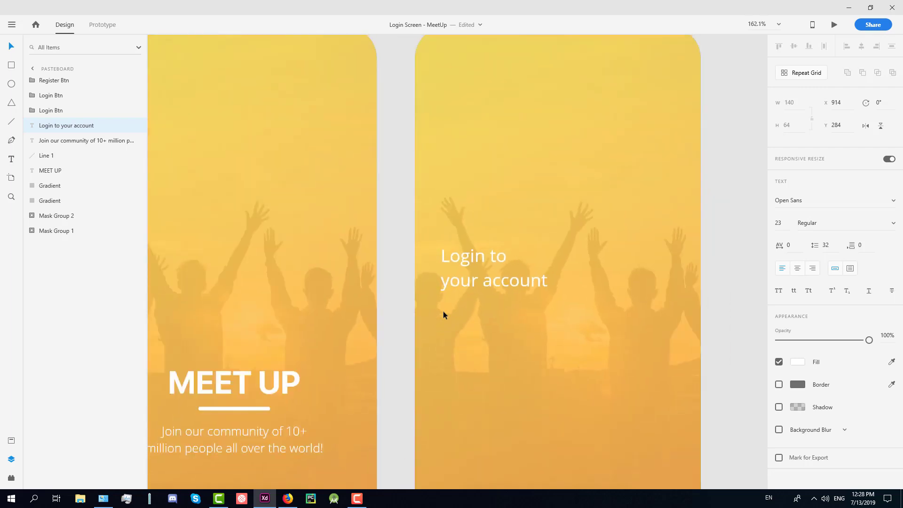
- Draw a white rectangle below the heading and set its size to 282 wide by 54 high
{"action": "mouse_move", "coordinate": [480, 286]}
{"action": "left_mouse_down"}
{"action": "mouse_move", "coordinate": [480, 277]}
{"action": "mouse_move", "coordinate": [627, 297]}
{"action": "left_mouse_up"}
{"action": "scroll", "coordinate": [475, 292], "scroll_direction": "down", "scroll_amount": 3}
{"action": "key", "text": "r"}
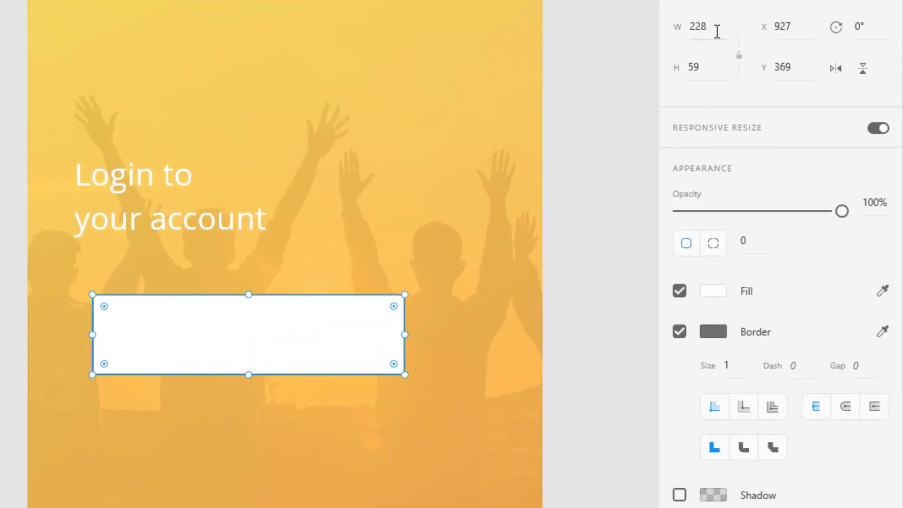
{"action": "left_click", "coordinate": [717, 32]}
{"action": "type", "text": "282"}
{"action": "key", "text": "Tab"}
{"action": "type", "text": "54"}
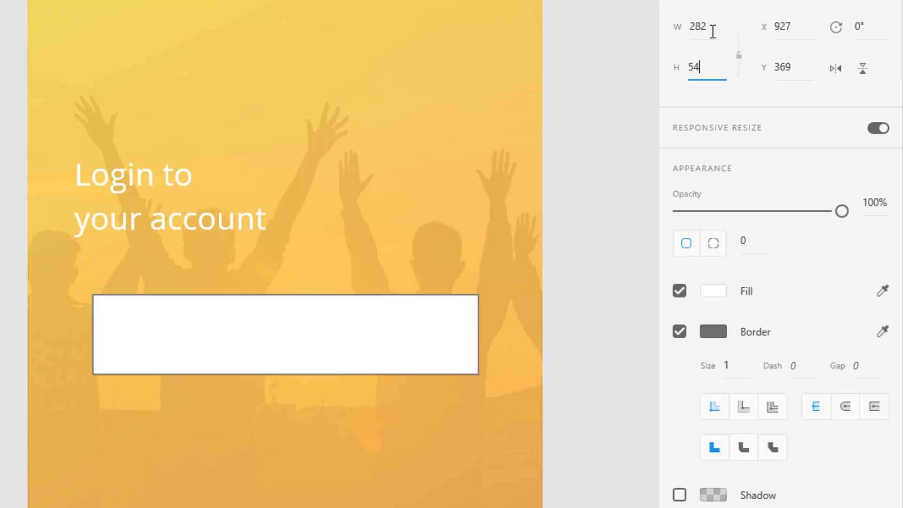
{"action": "key", "text": "Return"}
- Round the rectangle's corners to a radius of 27 and remove its border
{"action": "left_click_drag", "start_coordinate": [468, 306], "coordinate": [269, 362]}
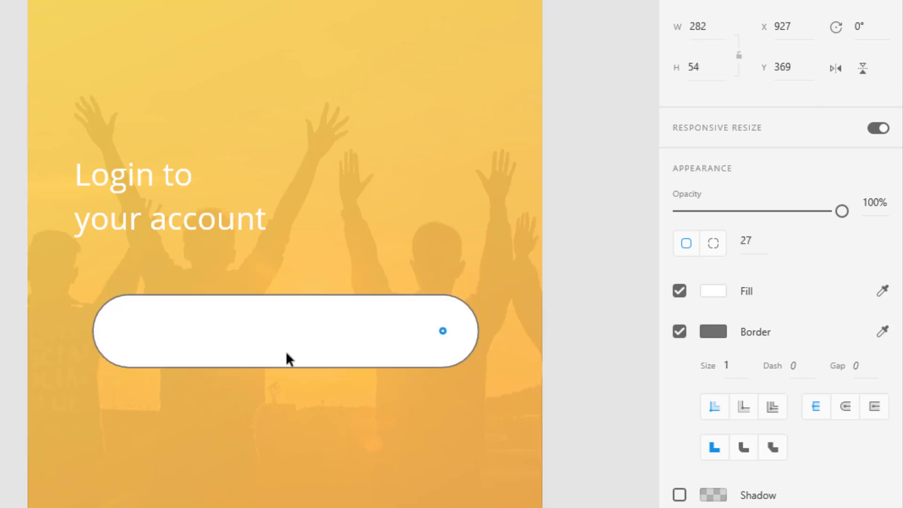
{"action": "left_click", "coordinate": [678, 331]}
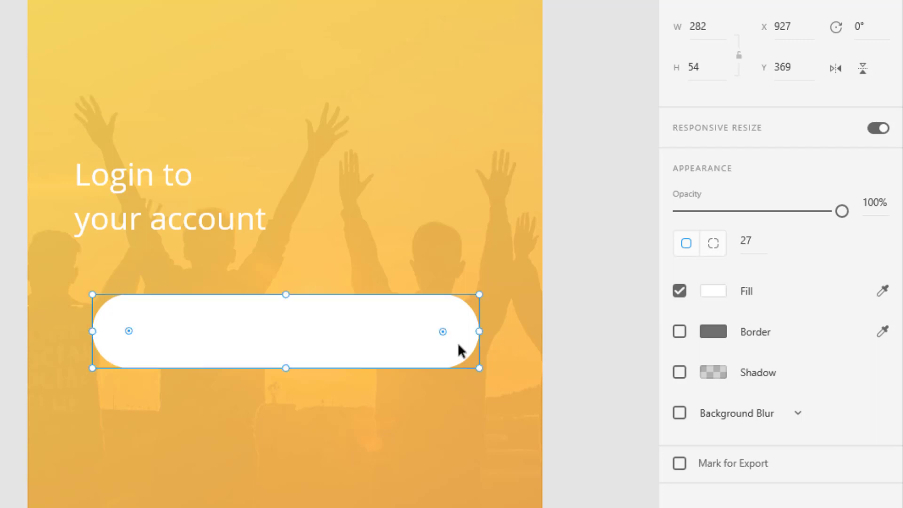
{"action": "mouse_move", "coordinate": [440, 343]}
{"action": "left_mouse_down"}
{"action": "mouse_move", "coordinate": [428, 340]}
{"action": "mouse_move", "coordinate": [441, 342]}
{"action": "mouse_move", "coordinate": [438, 335]}
{"action": "left_mouse_up"}
- Add a shadow to the rounded field with a Y offset of 2 and a blur of 15
{"action": "left_click", "coordinate": [679, 373]}
{"action": "left_click", "coordinate": [788, 400]}
{"action": "type", "text": "2"}
{"action": "key", "text": "Tab"}
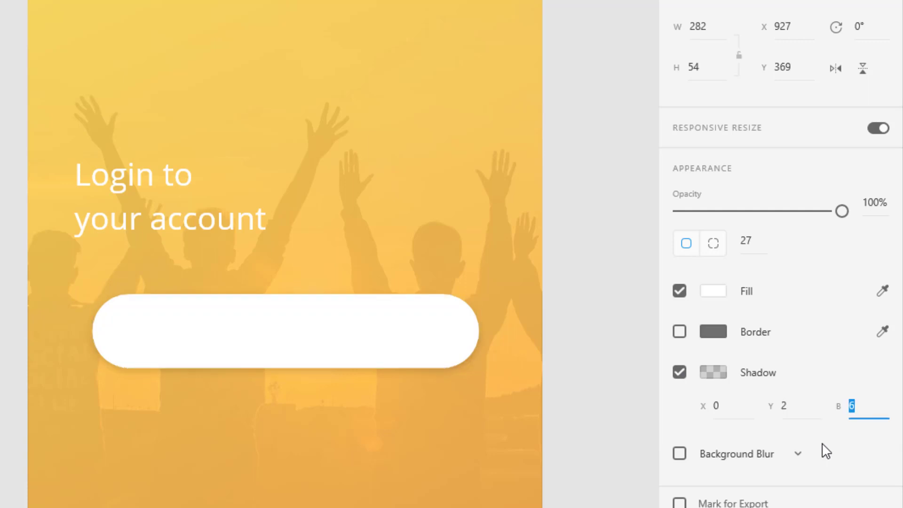
{"action": "type", "text": "15"}
{"action": "key", "text": "Return"}
- Duplicate the white rounded field directly below the first one at Y 438
{"action": "left_click_drag", "start_coordinate": [388, 320], "coordinate": [385, 413], "text": "alt"}
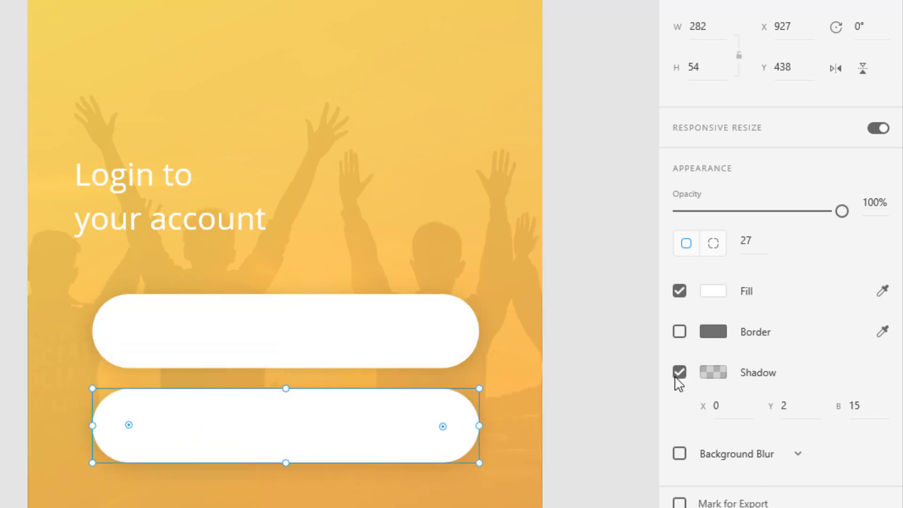
{"action": "left_click", "coordinate": [585, 358]}
- Set the upper white field's shadow Y offset to 0
{"action": "scroll", "coordinate": [442, 443], "scroll_direction": "up", "scroll_amount": 3}
{"action": "left_click", "coordinate": [409, 334]}
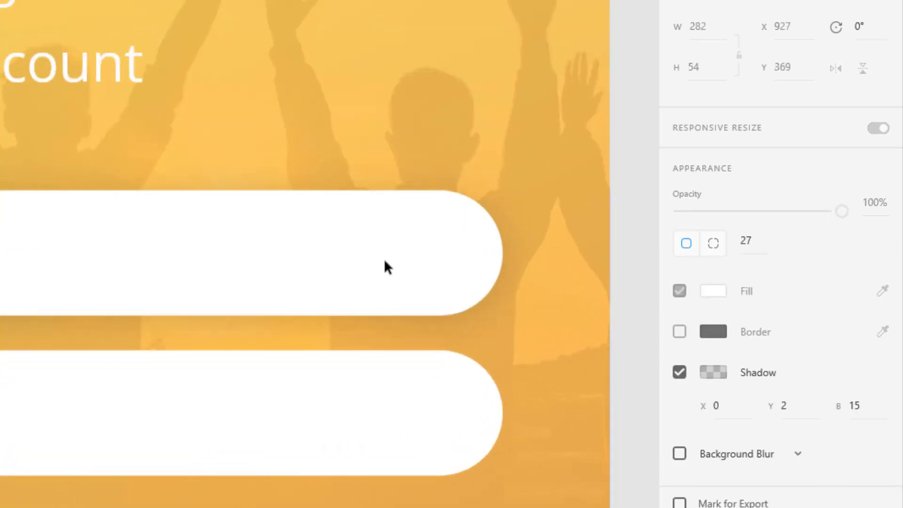
{"action": "left_click", "coordinate": [793, 407]}
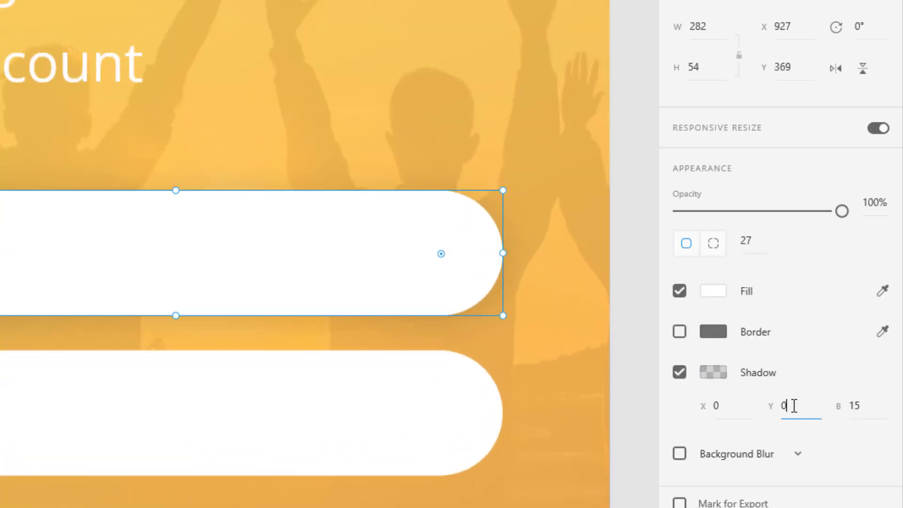
{"action": "key", "text": "Return"}
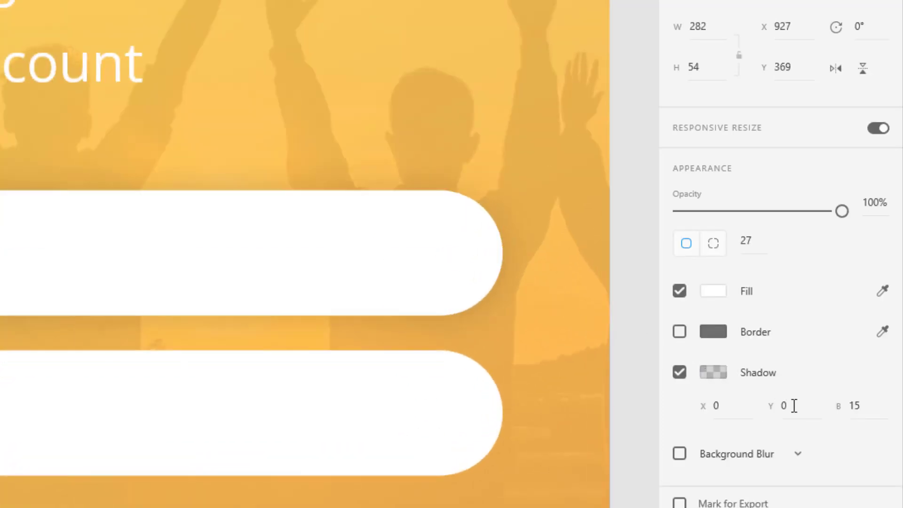
{"action": "left_click", "coordinate": [622, 337]}
{"action": "scroll", "coordinate": [622, 337], "scroll_direction": "down", "scroll_amount": 3}
{"action": "left_click_drag", "start_coordinate": [620, 338], "coordinate": [425, 349]}
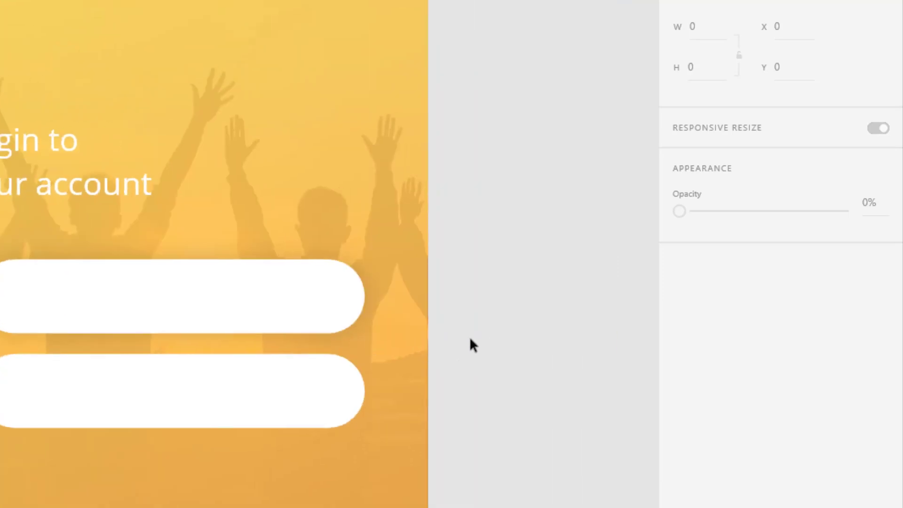
- Nudge the upper white field vertically to fine-tune its spacing from the lower field
{"action": "left_click", "coordinate": [252, 306]}
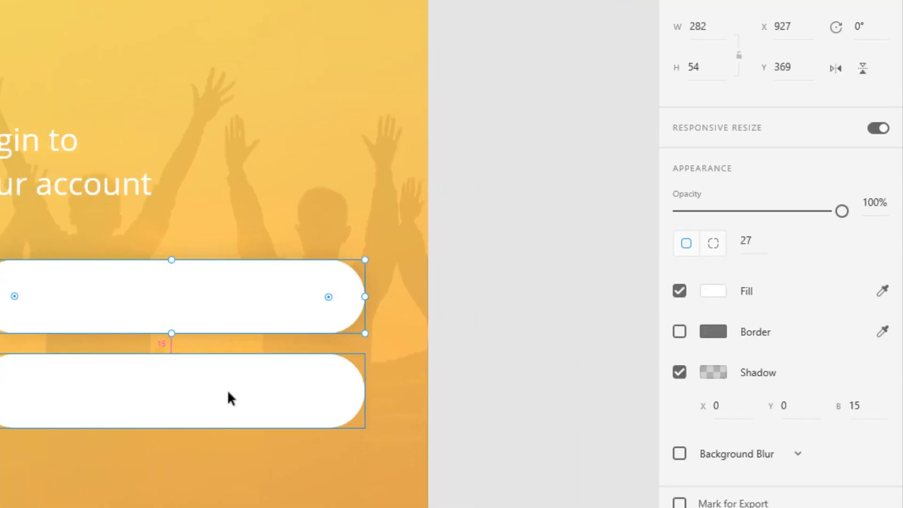
{"action": "key", "text": "Down"}
{"action": "key", "text": "Down"}
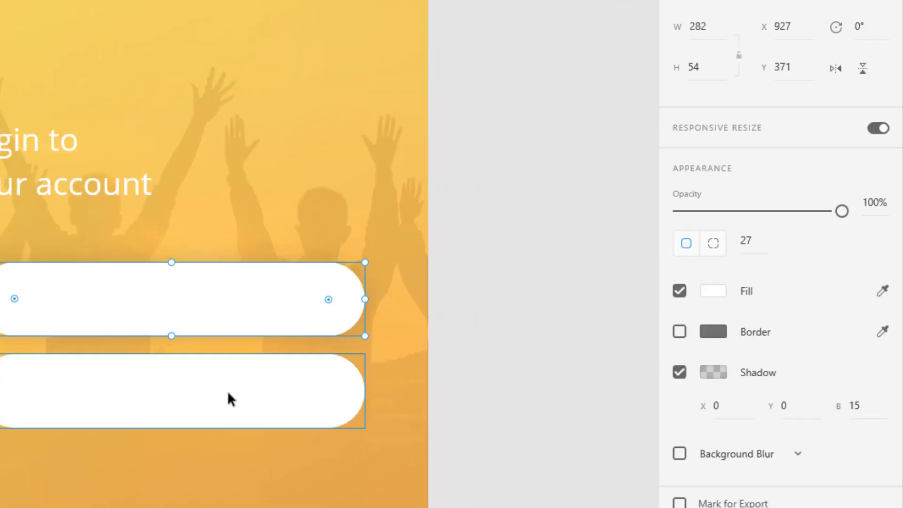
{"action": "key", "text": "Up"}
{"action": "key", "text": "Up"}
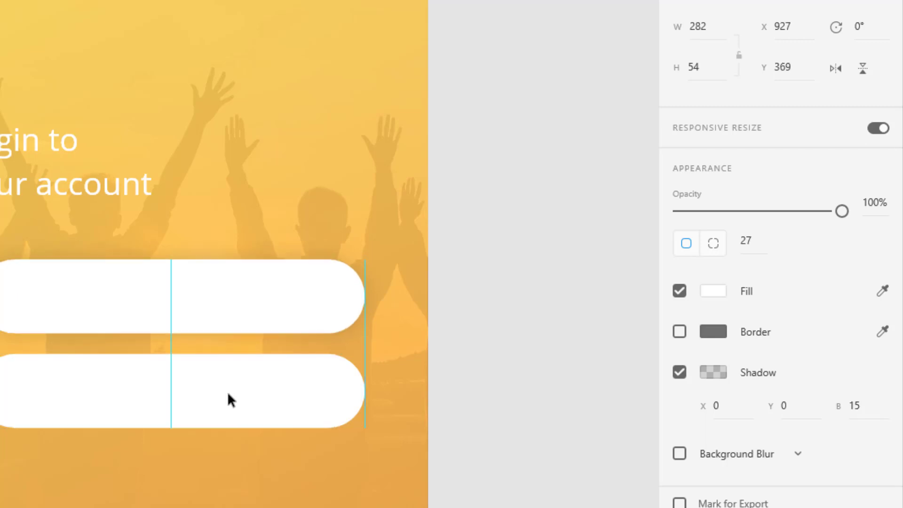
{"action": "scroll", "coordinate": [228, 393], "scroll_direction": "down", "scroll_amount": 2}
{"action": "key", "text": "Up"}
- Move both white fields down towards the LOGIN button, and shift the heading down to align with their left edge
{"action": "left_click", "coordinate": [229, 402], "text": "shift"}
{"action": "left_click_drag", "start_coordinate": [231, 400], "coordinate": [234, 437]}
{"action": "left_click", "coordinate": [477, 424]}
{"action": "left_click_drag", "start_coordinate": [87, 238], "coordinate": [97, 274]}
{"action": "left_click", "coordinate": [520, 360]}
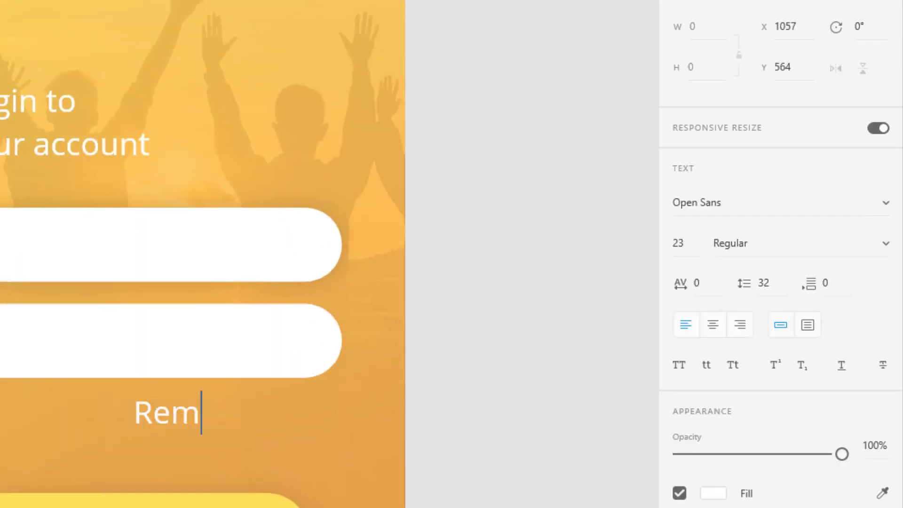
- Complete the "Remember me" text below the white fields, set it to Light at size 16, and reposition it beneath the lower field
{"action": "key", "text": "Escape"}
{"action": "left_click", "coordinate": [877, 244]}
{"action": "left_click", "coordinate": [773, 277]}
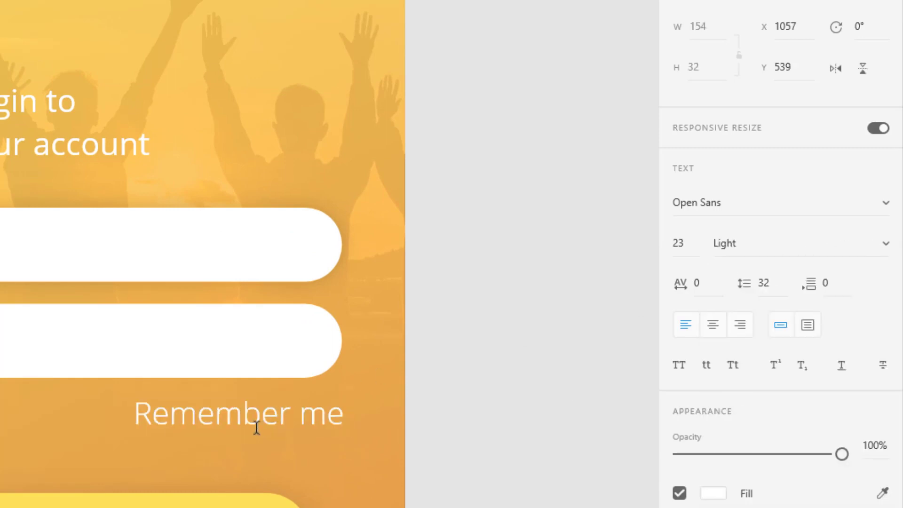
{"action": "left_click_drag", "start_coordinate": [196, 427], "coordinate": [159, 423]}
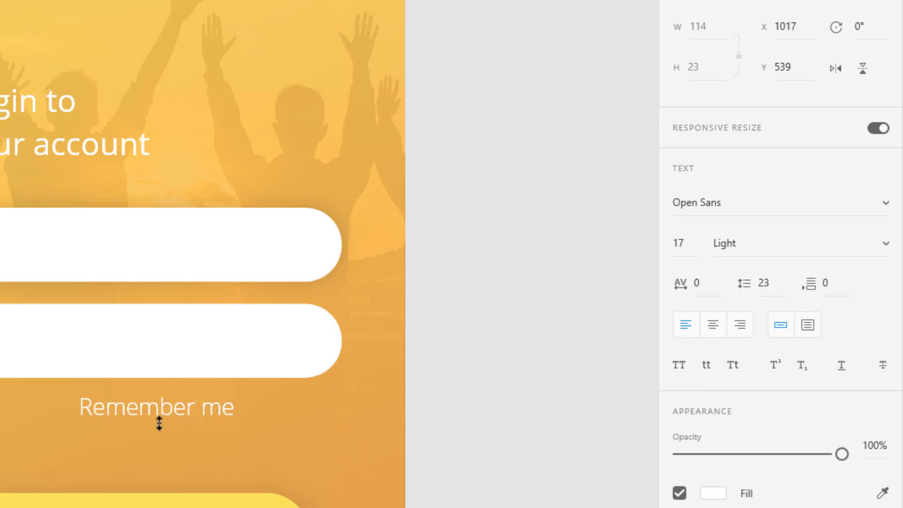
{"action": "left_click", "coordinate": [687, 247]}
{"action": "type", "text": "16"}
{"action": "left_click", "coordinate": [490, 358]}
{"action": "left_click_drag", "start_coordinate": [210, 433], "coordinate": [151, 419]}
- Draw a rounded rectangle beside the "Remember me" text and set its size to 56 by 32
{"action": "key", "text": "r"}
{"action": "mouse_move", "coordinate": [246, 411]}
{"action": "left_mouse_down"}
{"action": "mouse_move", "coordinate": [281, 442]}
{"action": "mouse_move", "coordinate": [342, 445]}
{"action": "mouse_move", "coordinate": [268, 445]}
{"action": "left_mouse_up"}
{"action": "left_click", "coordinate": [701, 28]}
{"action": "type", "text": "56"}
{"action": "key", "text": "Tab"}
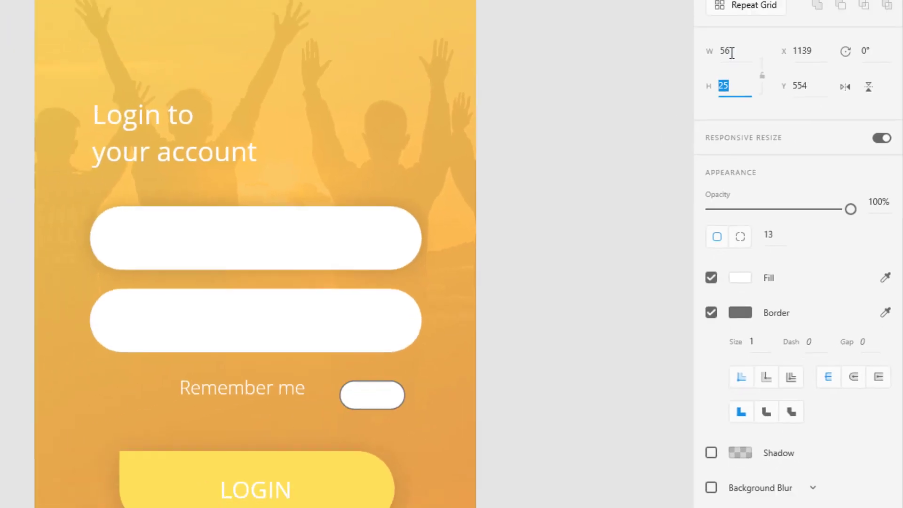
{"action": "type", "text": "32"}
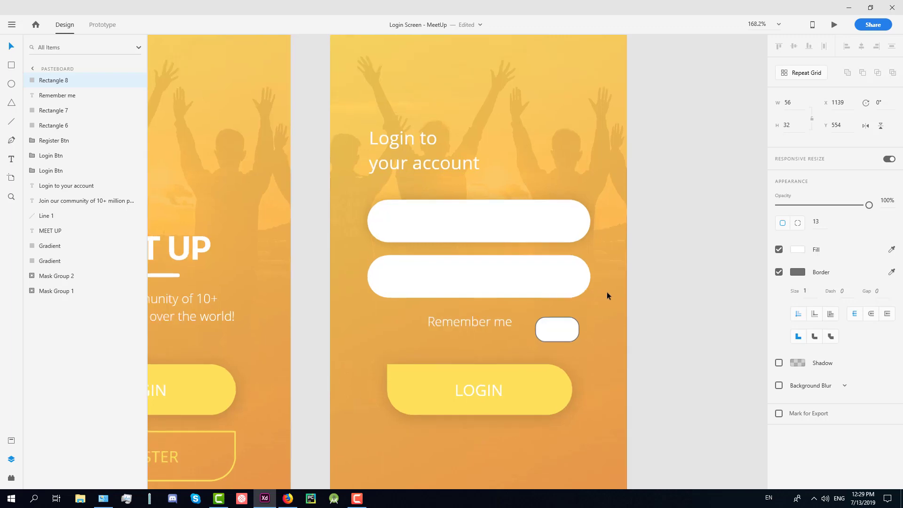
- Round the small rectangle's corners to 16 at X 1143, remove its border and fill it with the saved green
{"action": "scroll", "coordinate": [606, 291], "scroll_direction": "up", "scroll_amount": 5}
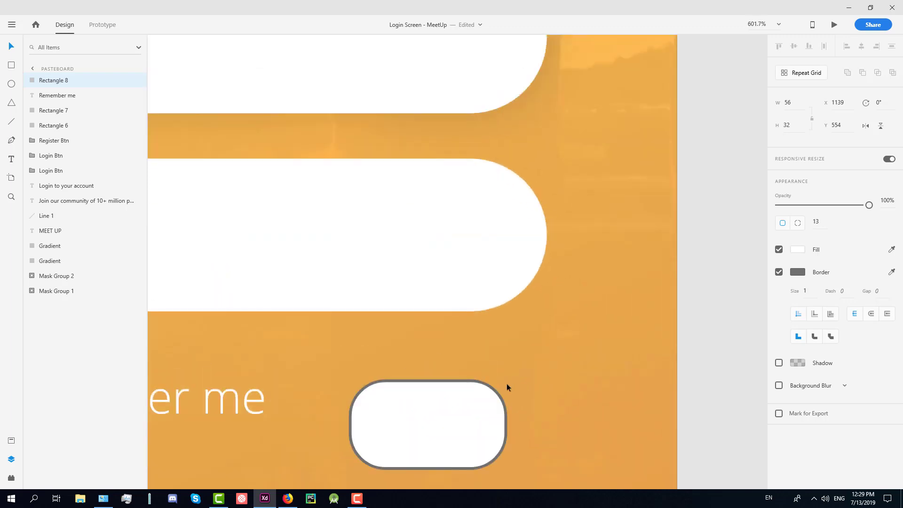
{"action": "left_click_drag", "start_coordinate": [471, 418], "coordinate": [423, 428]}
{"action": "scroll", "coordinate": [408, 444], "scroll_direction": "down", "scroll_amount": 3}
{"action": "scroll", "coordinate": [480, 322], "scroll_direction": "down", "scroll_amount": 3}
{"action": "scroll", "coordinate": [480, 322], "scroll_direction": "left", "scroll_amount": 3}
{"action": "left_click", "coordinate": [778, 272]}
{"action": "left_click", "coordinate": [797, 249]}
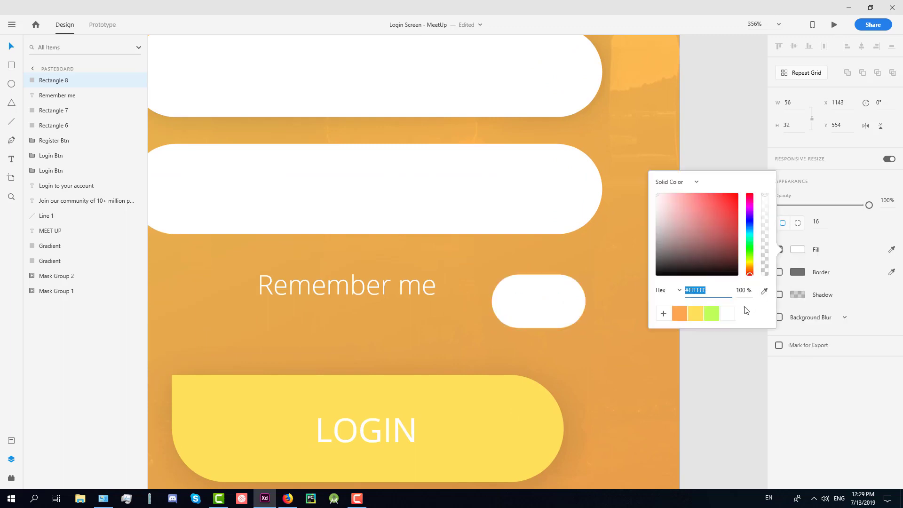
{"action": "left_click", "coordinate": [711, 313]}
{"action": "left_click", "coordinate": [707, 396]}
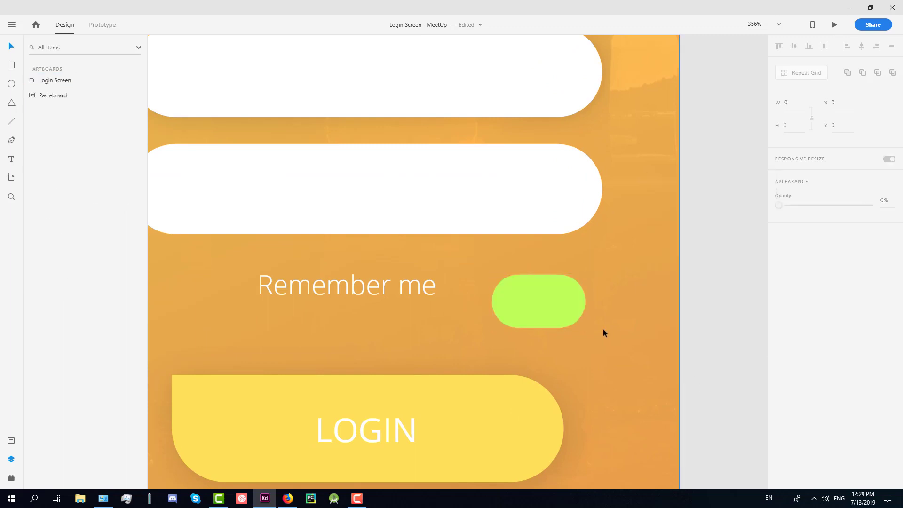
- Draw a borderless white 26 by 26 circle inside the green pill and place it at the pill's right end
{"action": "scroll", "coordinate": [538, 300], "scroll_direction": "up", "scroll_amount": 4}
{"action": "key", "text": "e"}
{"action": "left_click_drag", "start_coordinate": [494, 304], "coordinate": [445, 179]}
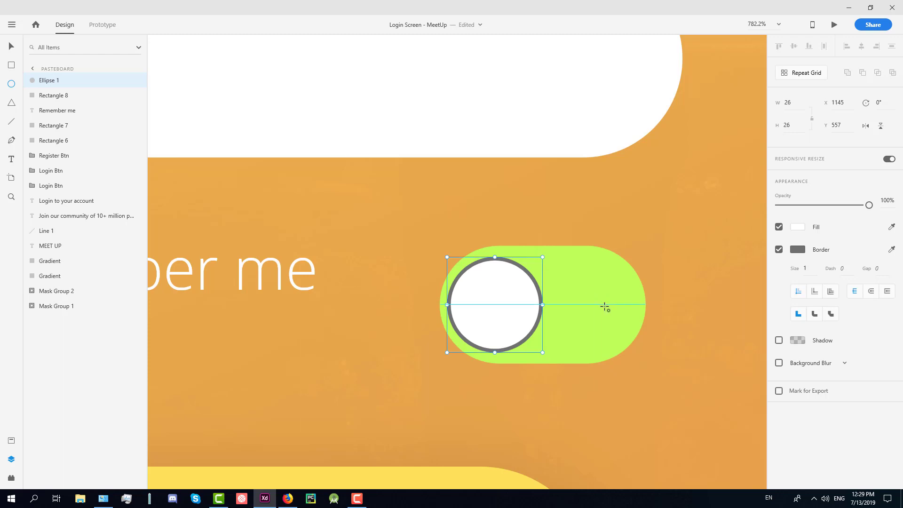
{"action": "key", "text": "v"}
{"action": "left_click", "coordinate": [779, 250]}
{"action": "left_click_drag", "start_coordinate": [498, 331], "coordinate": [588, 327]}
{"action": "scroll", "coordinate": [589, 327], "scroll_direction": "down", "scroll_amount": 3}
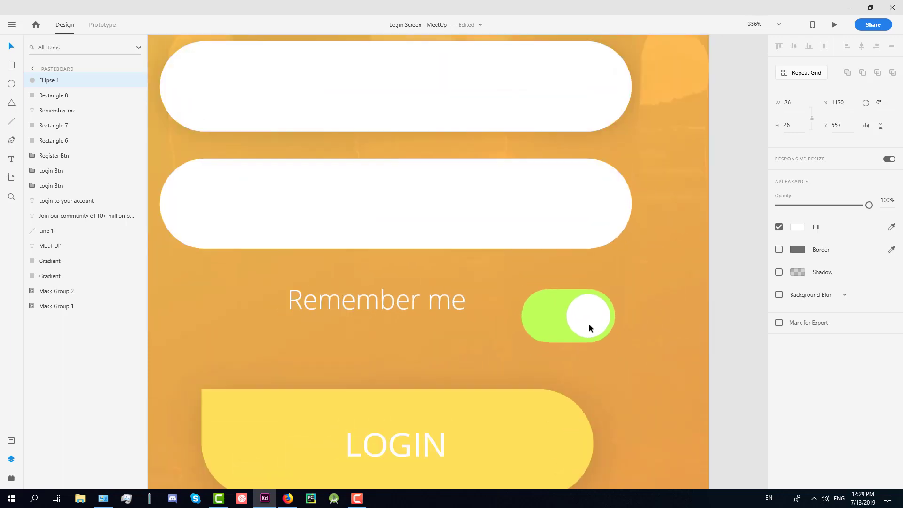
- Group the white circle with the green pill and name the group "Remember me"
{"action": "left_click", "coordinate": [728, 315]}
{"action": "scroll", "coordinate": [659, 333], "scroll_direction": "down", "scroll_amount": 3}
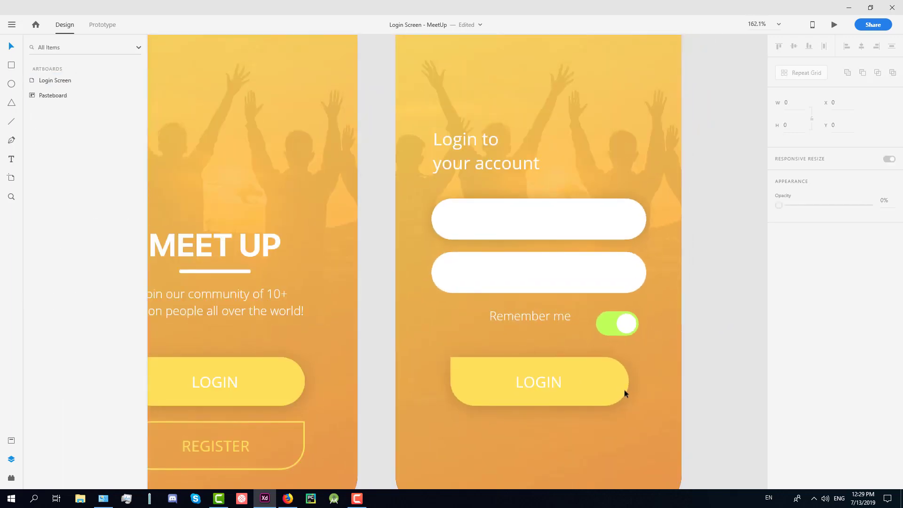
{"action": "scroll", "coordinate": [621, 393], "scroll_direction": "down", "scroll_amount": 2}
{"action": "left_click", "coordinate": [623, 269]}
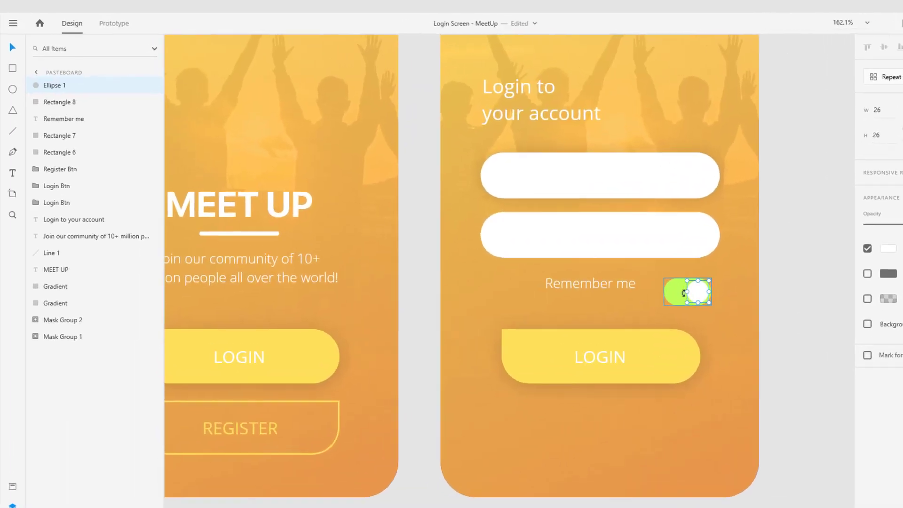
{"action": "left_click", "coordinate": [609, 267], "text": "shift"}
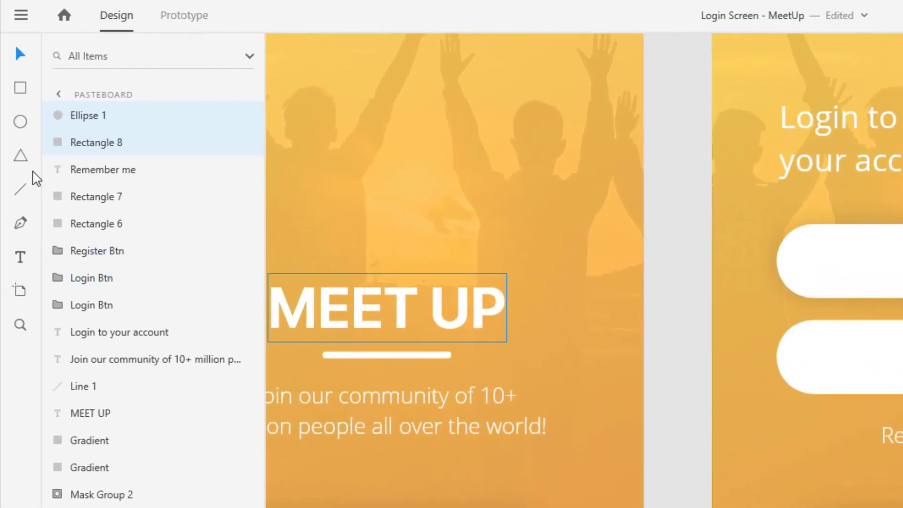
{"action": "key", "text": "ctrl+g"}
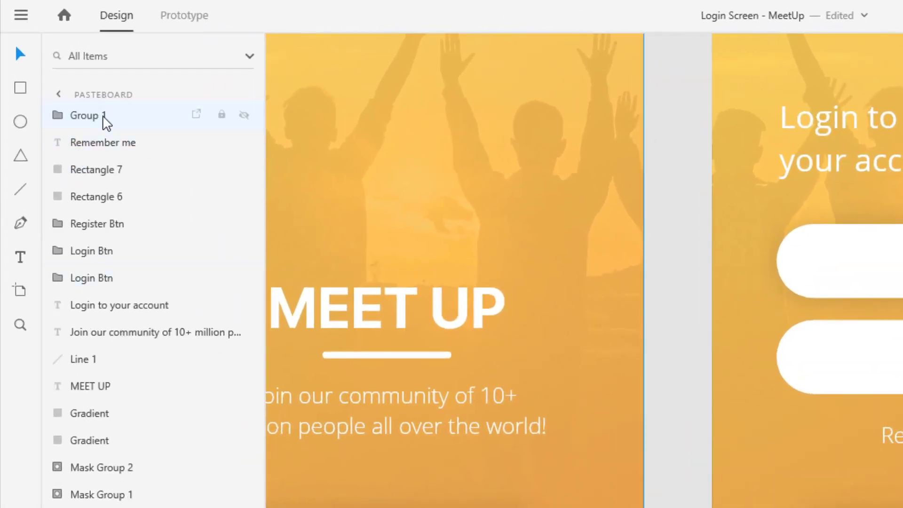
{"action": "double_click", "coordinate": [76, 116]}
{"action": "type", "text": "Remember me"}
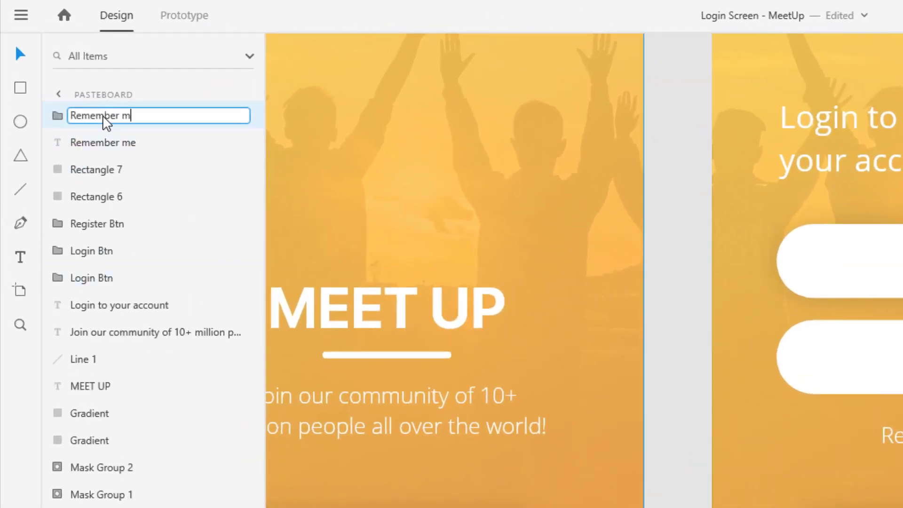
{"action": "key", "text": "Return"}
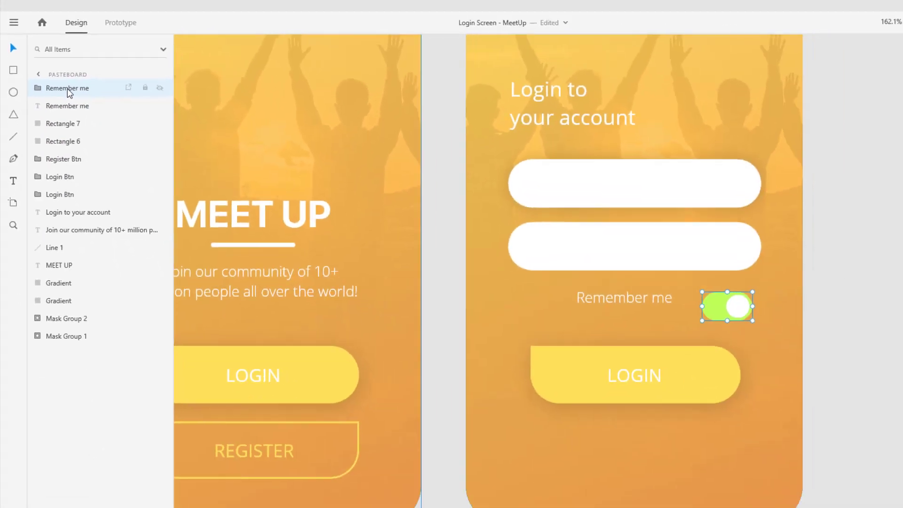
- Nudge the toggle up and move the "Remember me" text closer, vertically aligned with the toggle
{"action": "scroll", "coordinate": [495, 260], "scroll_direction": "up", "scroll_amount": 2}
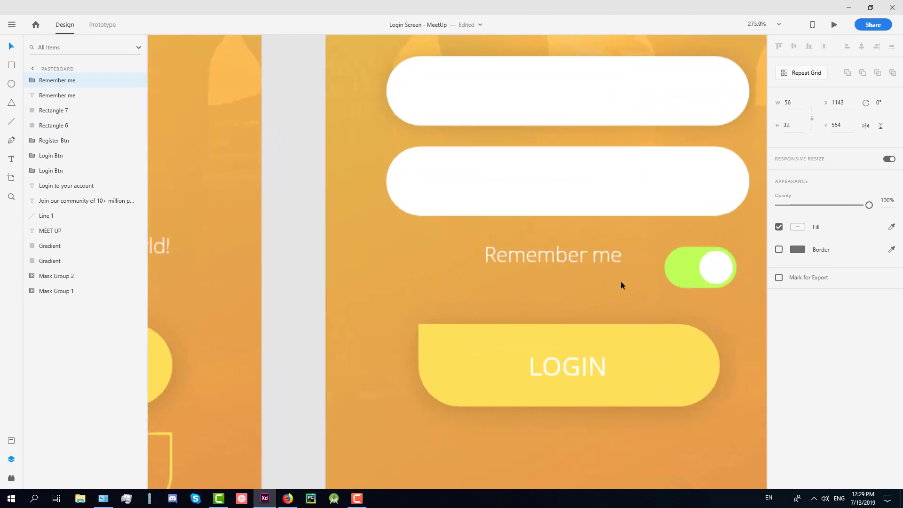
{"action": "left_click_drag", "start_coordinate": [708, 276], "coordinate": [710, 269]}
{"action": "left_click_drag", "start_coordinate": [573, 263], "coordinate": [600, 258]}
{"action": "scroll", "coordinate": [600, 258], "scroll_direction": "down", "scroll_amount": 2}
{"action": "left_click_drag", "start_coordinate": [614, 309], "coordinate": [489, 302]}
{"action": "left_click", "coordinate": [732, 311]}
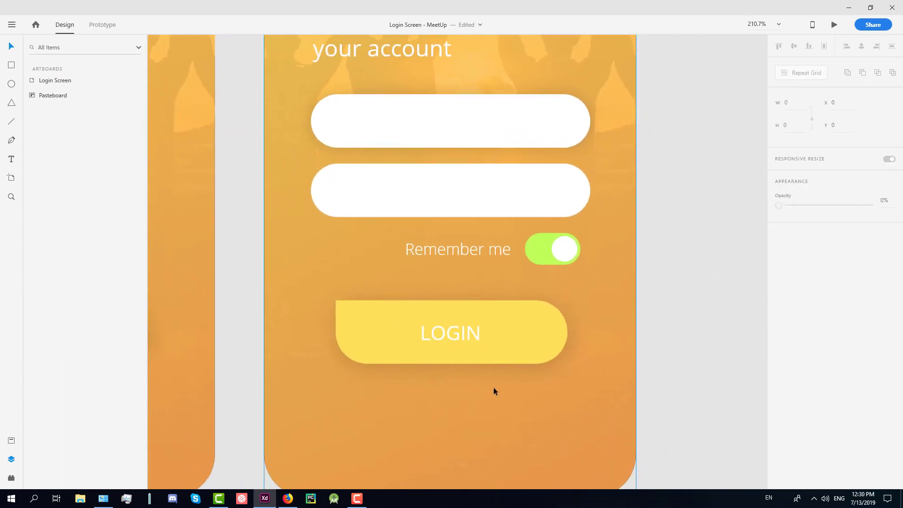
- Duplicate the "Remember me" text below the LOGIN button and change the copy to "Forgot Password?"
{"action": "left_click", "coordinate": [490, 250]}
{"action": "left_click_drag", "start_coordinate": [489, 251], "coordinate": [487, 384], "text": "alt"}
{"action": "double_click", "coordinate": [487, 385]}
{"action": "type", "text": "Forgot "}
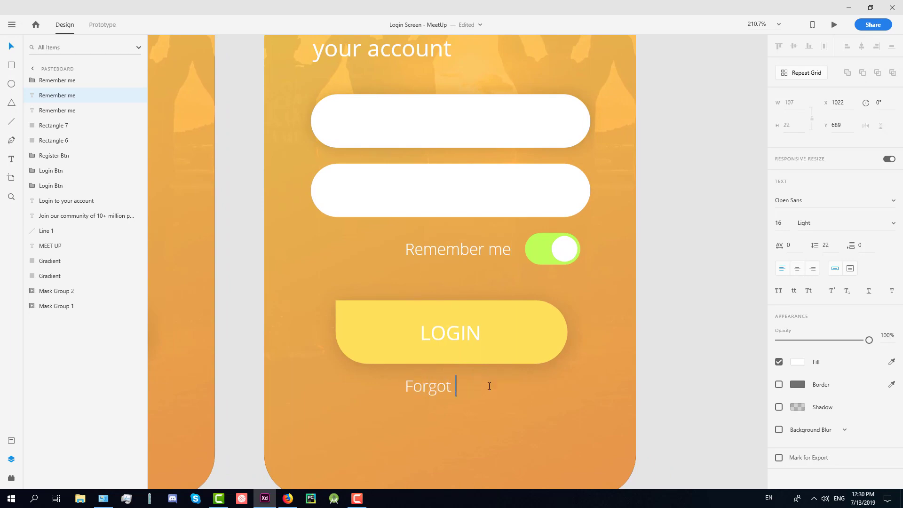
{"action": "type", "text": "passPassword?"}
{"action": "key", "text": "Escape"}
- Set the "Forgot Password?" text size to 14 and centre it under the LOGIN button
{"action": "left_click_drag", "start_coordinate": [504, 385], "coordinate": [486, 384]}
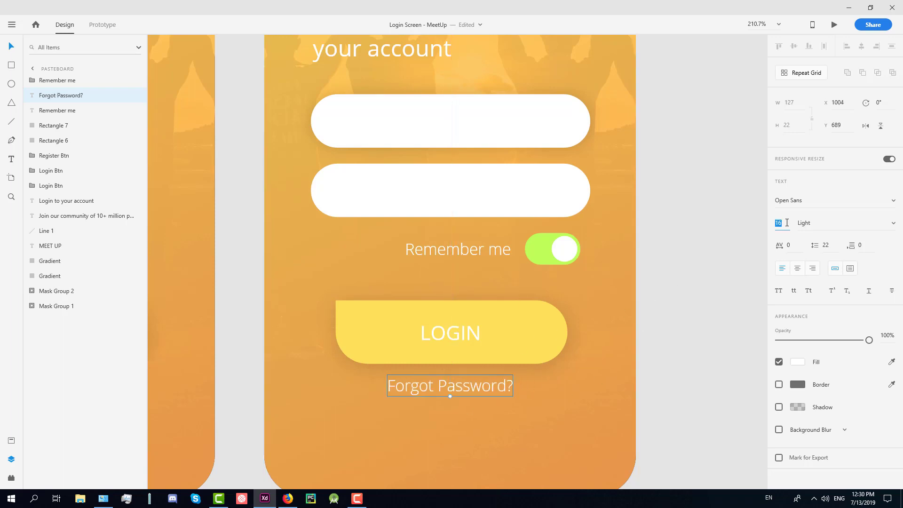
{"action": "type", "text": "14"}
{"action": "key", "text": "Return"}
{"action": "left_click_drag", "start_coordinate": [468, 388], "coordinate": [475, 387]}
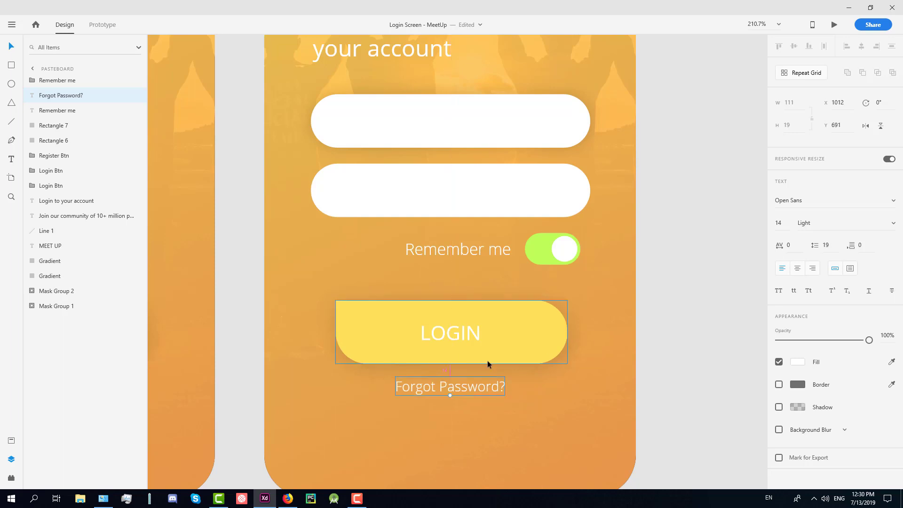
{"action": "key", "text": "ctrl+0"}
{"action": "left_click", "coordinate": [624, 303]}
- Add a text object with a sample e-mail address inside the upper white field
{"action": "scroll", "coordinate": [455, 194], "scroll_direction": "up", "scroll_amount": 5}
{"action": "scroll", "coordinate": [447, 268], "scroll_direction": "down", "scroll_amount": 3}
{"action": "key", "text": "t"}
{"action": "left_click", "coordinate": [416, 200]}
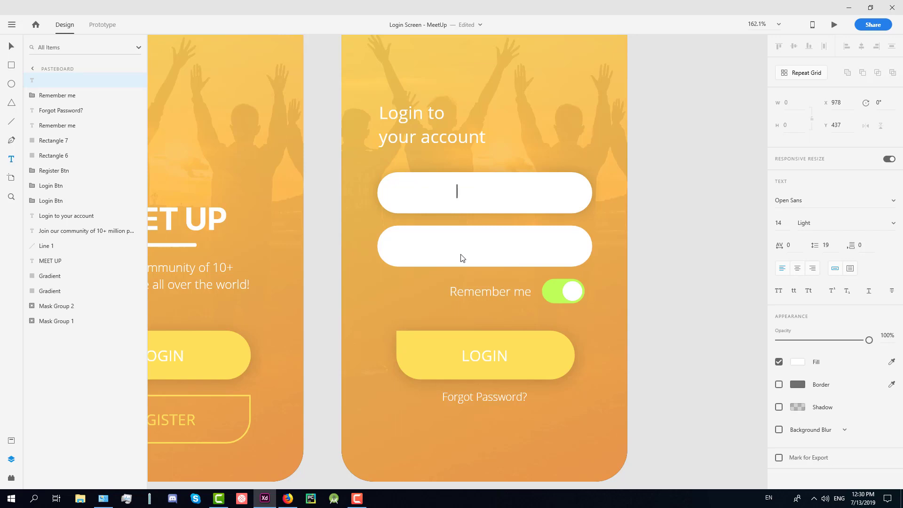
{"action": "key", "text": "ctrl+a"}
{"action": "key", "text": "BackSpace"}
{"action": "key", "text": "ctrl+z"}
- Fill the e-mail text with black (#000000) and save that colour as a swatch
{"action": "left_click", "coordinate": [794, 362]}
{"action": "left_click_drag", "start_coordinate": [705, 350], "coordinate": [753, 403]}
{"action": "left_click", "coordinate": [663, 418]}
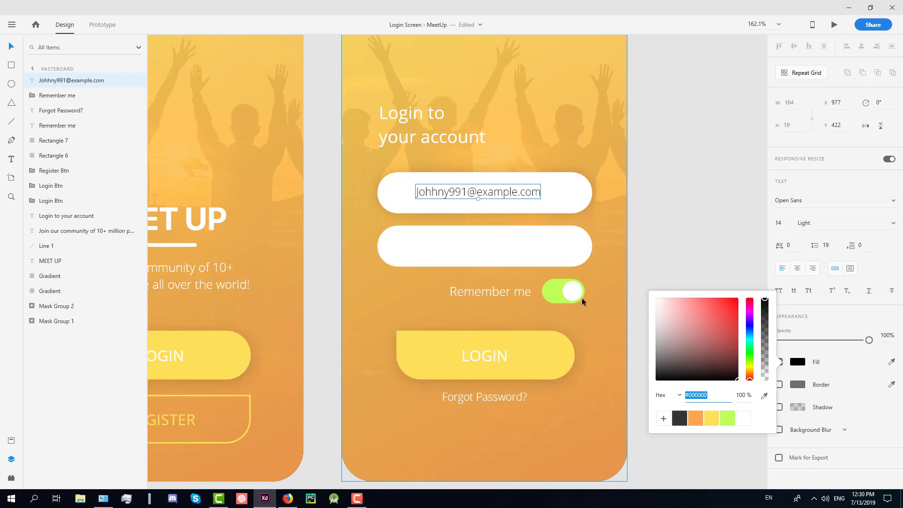
{"action": "left_click", "coordinate": [506, 197]}
{"action": "key", "text": "Escape"}
- Move the e-mail text to X 959, Y 424, vertically centred near the upper field's left end
{"action": "scroll", "coordinate": [488, 203], "scroll_direction": "up", "scroll_amount": 2}
{"action": "left_click", "coordinate": [492, 189]}
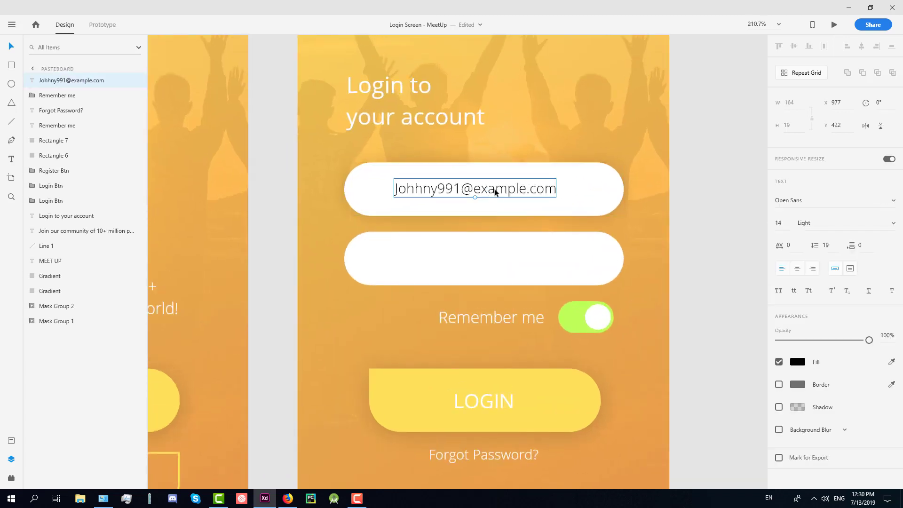
{"action": "left_click_drag", "start_coordinate": [495, 190], "coordinate": [485, 193]}
{"action": "scroll", "coordinate": [430, 197], "scroll_direction": "up", "scroll_amount": 3}
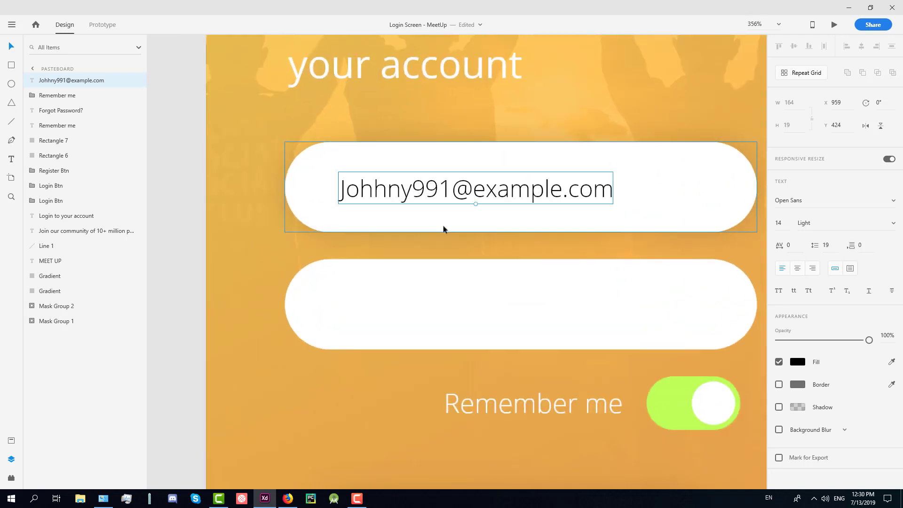
- Set the e-mail text's weight to Regular and its size to 16
{"action": "left_click", "coordinate": [892, 226]}
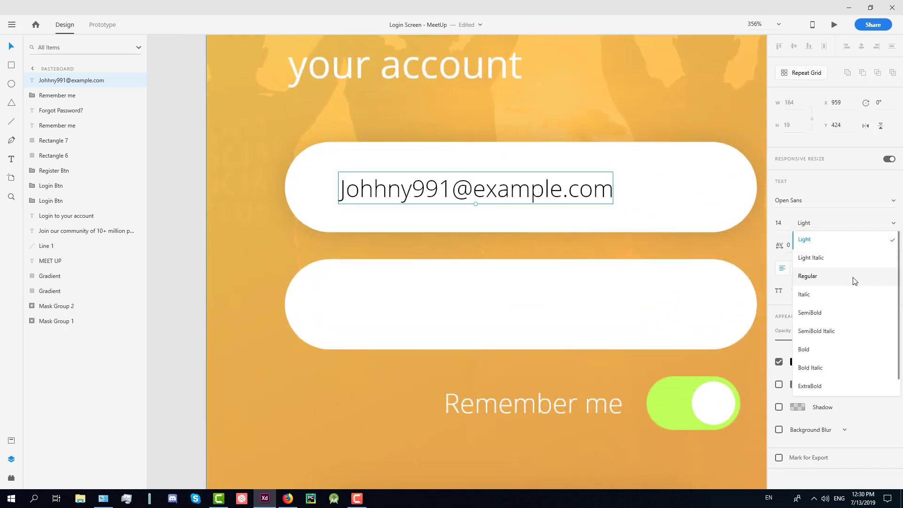
{"action": "left_click", "coordinate": [852, 278]}
{"action": "scroll", "coordinate": [550, 229], "scroll_direction": "down", "scroll_amount": 1}
{"action": "scroll", "coordinate": [550, 228], "scroll_direction": "down", "scroll_amount": 5}
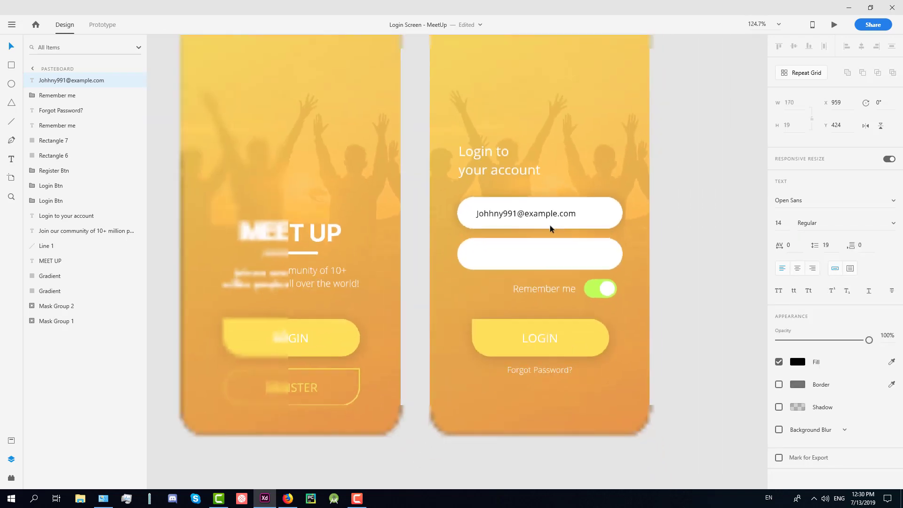
{"action": "scroll", "coordinate": [550, 227], "scroll_direction": "up", "scroll_amount": 3}
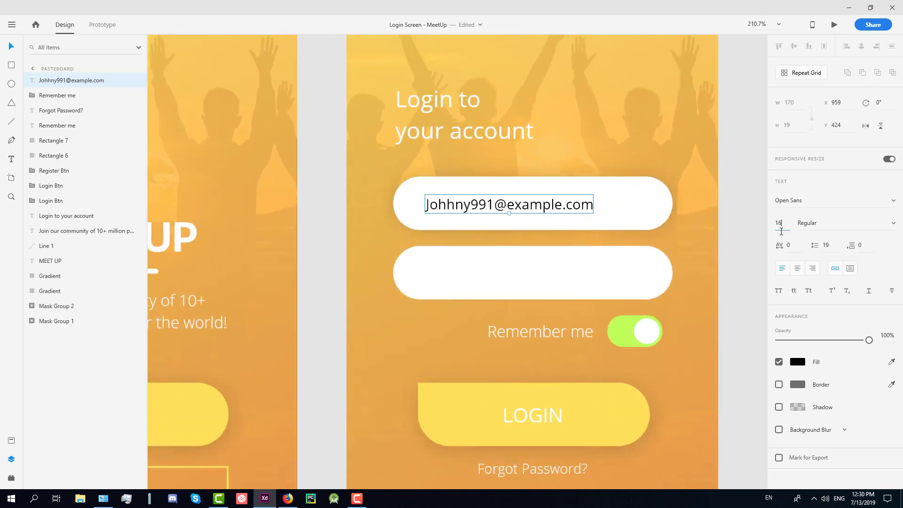
{"action": "left_click", "coordinate": [780, 225]}
{"action": "type", "text": "16"}
{"action": "key", "text": "Return"}
{"action": "scroll", "coordinate": [576, 229], "scroll_direction": "down", "scroll_amount": 4}
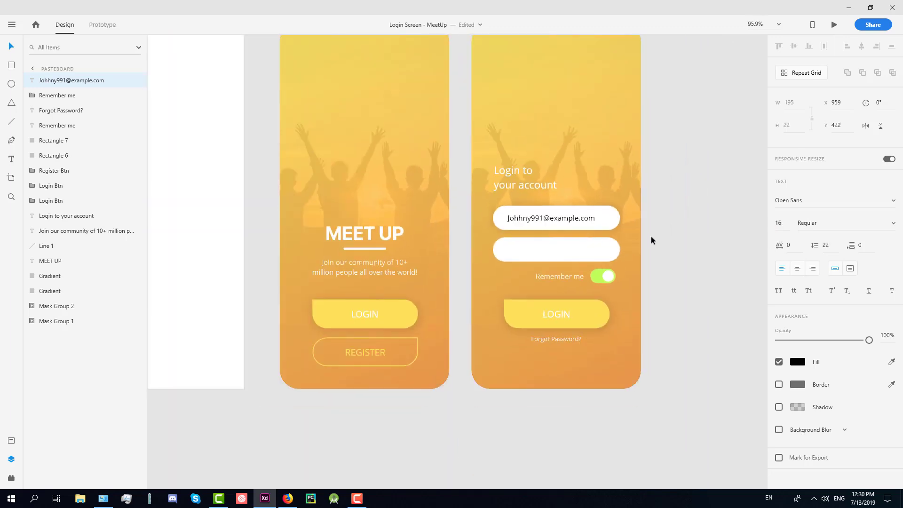
{"action": "left_click_drag", "start_coordinate": [679, 208], "coordinate": [643, 228]}
{"action": "left_click", "coordinate": [643, 229]}
- Draw a 12 by 12 circle near the left end of the lower white field, centred vertically in it
{"action": "scroll", "coordinate": [611, 241], "scroll_direction": "up", "scroll_amount": 2}
{"action": "left_click_drag", "start_coordinate": [460, 261], "coordinate": [538, 302]}
{"action": "scroll", "coordinate": [454, 310], "scroll_direction": "up", "scroll_amount": 6}
{"action": "key", "text": "e"}
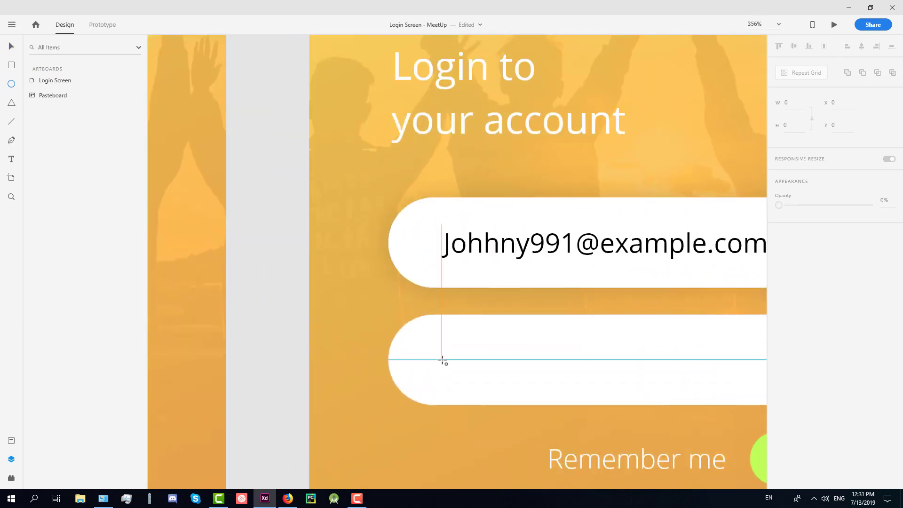
{"action": "left_click_drag", "start_coordinate": [443, 358], "coordinate": [432, 347]}
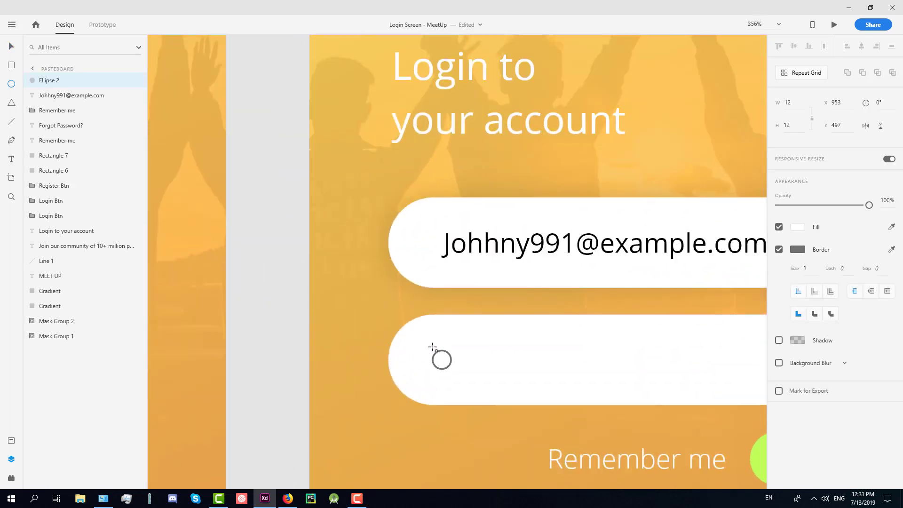
{"action": "key", "text": "v"}
- Remove the small circle's border and fill it with the saved black
{"action": "scroll", "coordinate": [467, 368], "scroll_direction": "up", "scroll_amount": 4}
{"action": "left_click", "coordinate": [778, 249]}
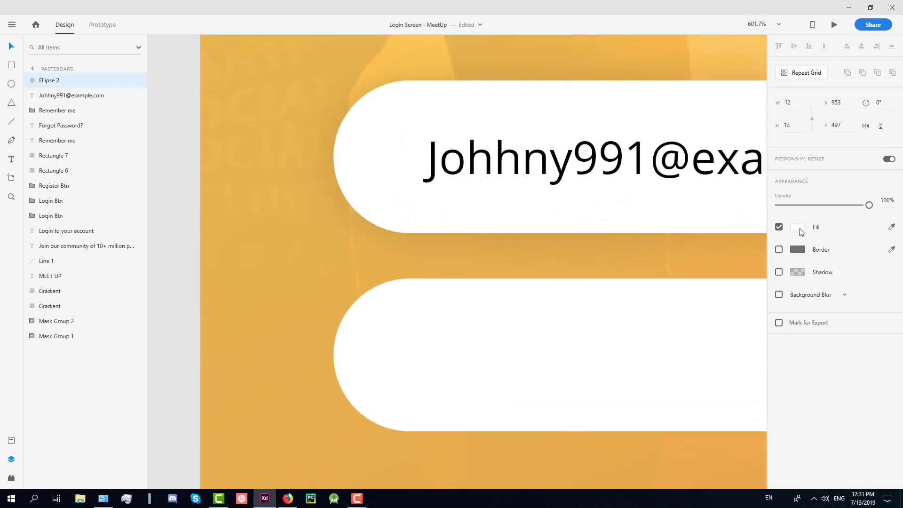
{"action": "left_click", "coordinate": [797, 227]}
{"action": "left_click", "coordinate": [677, 293]}
{"action": "left_click", "coordinate": [429, 353]}
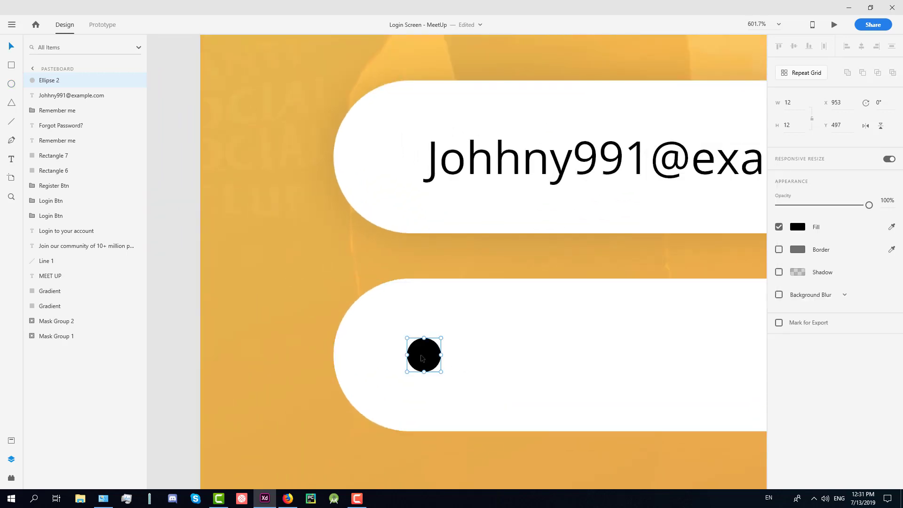
- Duplicate the black dot across the lower white field to make a row of eight evenly spaced dots
{"action": "left_click_drag", "start_coordinate": [426, 357], "coordinate": [570, 358]}
{"action": "left_click", "coordinate": [438, 358], "text": "shift"}
{"action": "left_click", "coordinate": [481, 358], "text": "shift"}
{"action": "left_click", "coordinate": [435, 354], "text": "shift"}
{"action": "left_click_drag", "start_coordinate": [478, 358], "coordinate": [657, 356]}
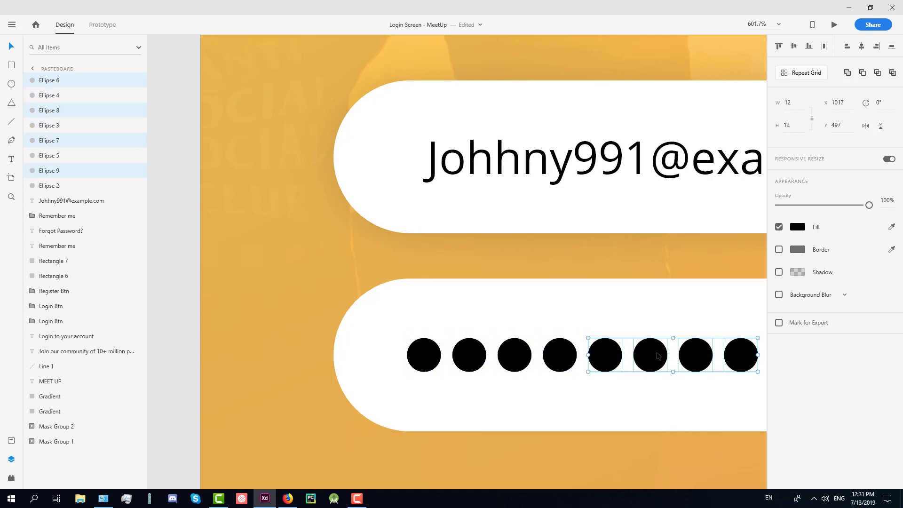
- Duplicate the last four dots to the right, extending the evenly spaced row to twelve dots
{"action": "scroll", "coordinate": [657, 354], "scroll_direction": "down", "scroll_amount": 3}
{"action": "left_click_drag", "start_coordinate": [656, 353], "coordinate": [557, 367]}
{"action": "scroll", "coordinate": [557, 367], "scroll_direction": "up", "scroll_amount": 2}
{"action": "left_click_drag", "start_coordinate": [616, 373], "coordinate": [721, 373]}
{"action": "scroll", "coordinate": [398, 335], "scroll_direction": "down", "scroll_amount": 2}
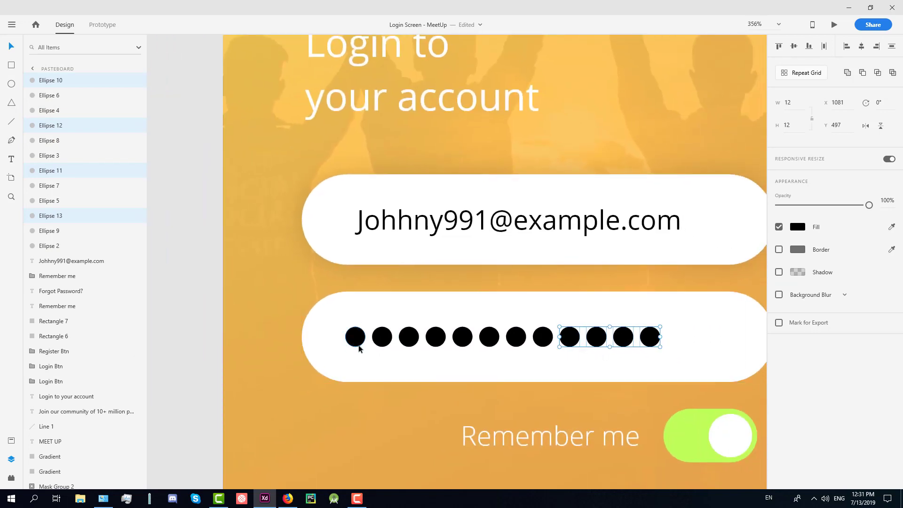
- Group all twelve black dots and name the group "Password"
{"action": "left_click", "coordinate": [550, 344], "text": "shift"}
{"action": "left_click", "coordinate": [520, 341], "text": "shift"}
{"action": "left_click", "coordinate": [490, 339], "text": "shift"}
{"action": "left_click", "coordinate": [462, 340], "text": "shift"}
{"action": "left_click", "coordinate": [438, 342], "text": "shift"}
{"action": "left_click", "coordinate": [409, 339], "text": "shift"}
{"action": "left_click", "coordinate": [382, 338], "text": "shift"}
{"action": "left_click", "coordinate": [355, 338], "text": "shift"}
{"action": "key", "text": "ctrl+g"}
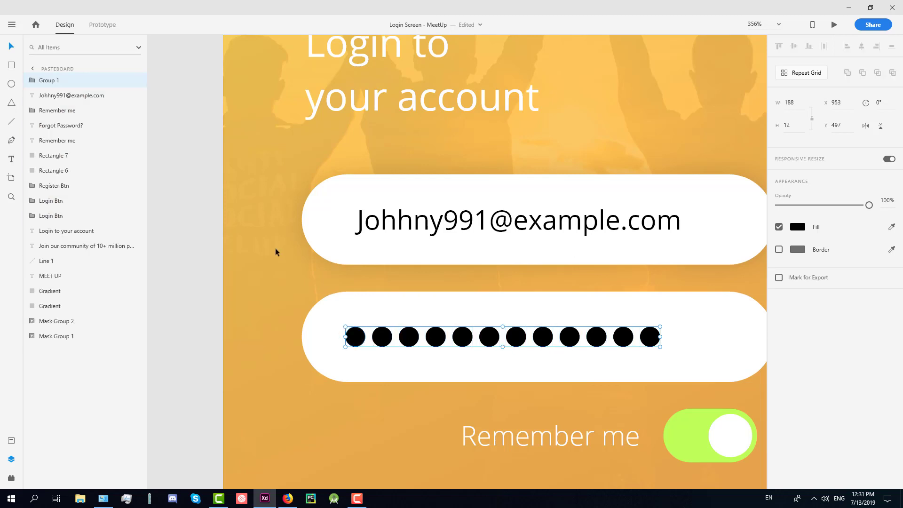
{"action": "double_click", "coordinate": [49, 80]}
{"action": "type", "text": "Password"}
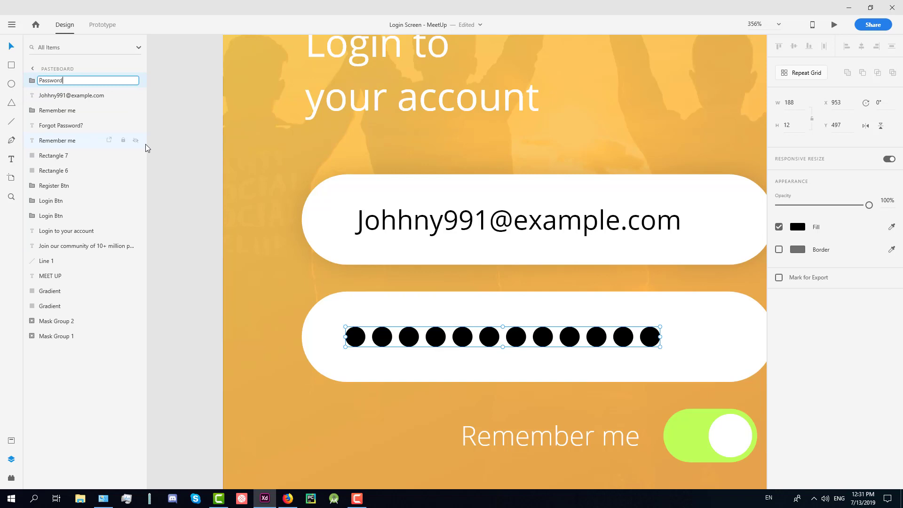
{"action": "key", "text": "Return"}
- Shift the dot row slightly right and the e-mail text slightly left so their left edges line up
{"action": "mouse_move", "coordinate": [381, 342]}
{"action": "left_mouse_down"}
{"action": "mouse_move", "coordinate": [395, 343]}
{"action": "mouse_move", "coordinate": [385, 343]}
{"action": "left_mouse_up"}
{"action": "left_click", "coordinate": [396, 230]}
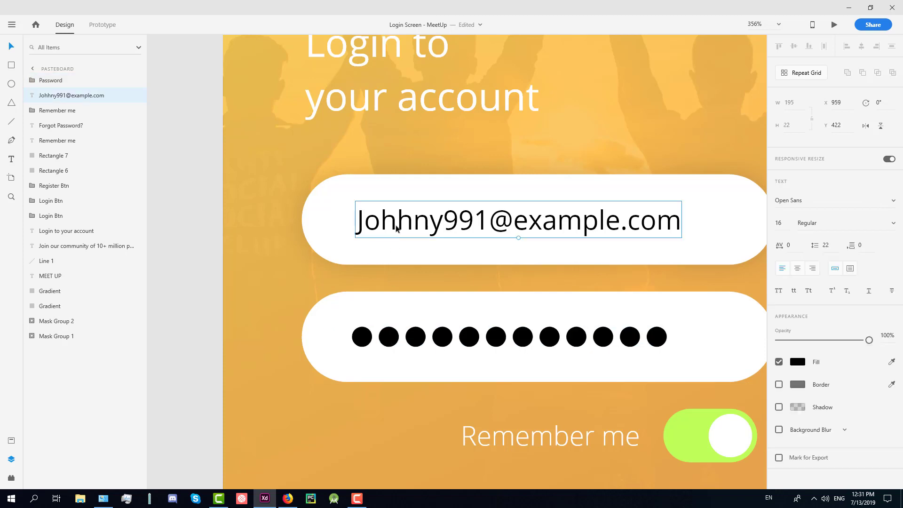
{"action": "left_click_drag", "start_coordinate": [396, 229], "coordinate": [393, 229]}
{"action": "scroll", "coordinate": [405, 250], "scroll_direction": "down", "scroll_amount": 2}
{"action": "scroll", "coordinate": [405, 249], "scroll_direction": "down", "scroll_amount": 3}
{"action": "left_click", "coordinate": [564, 284]}
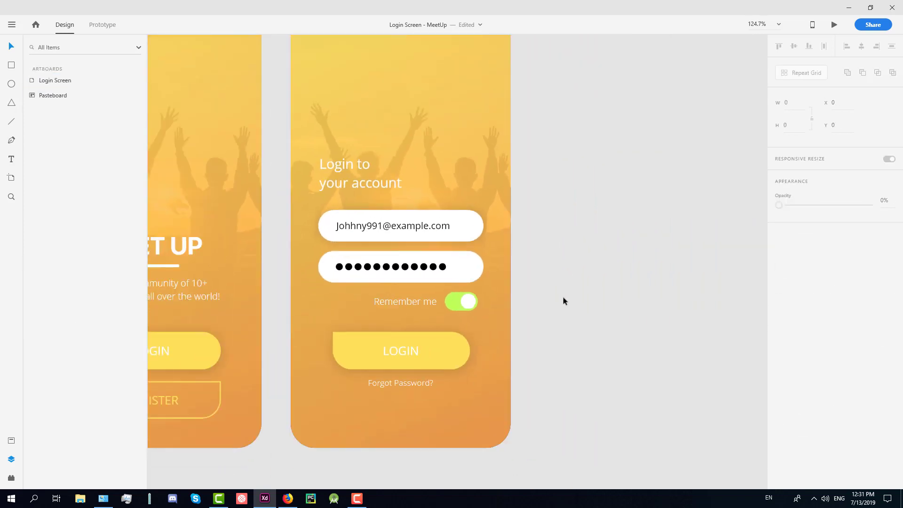
{"action": "left_click_drag", "start_coordinate": [580, 313], "coordinate": [668, 248]}
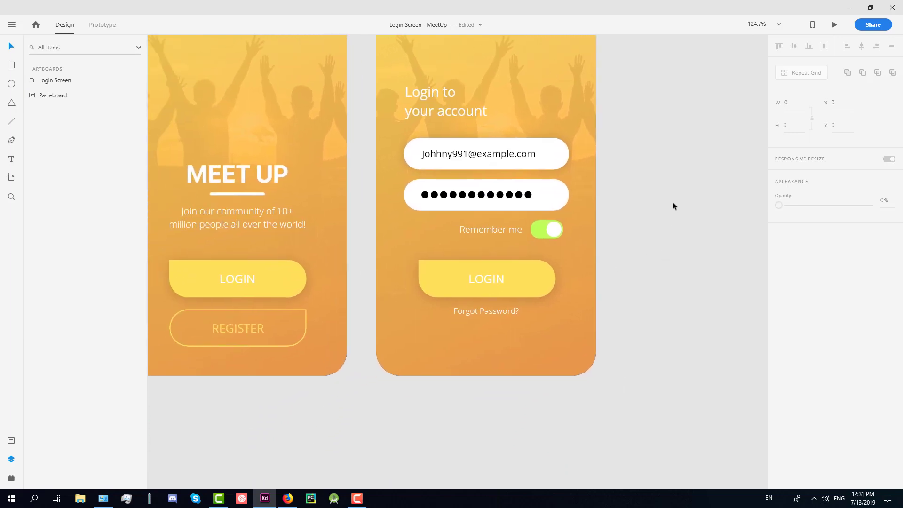
{"action": "scroll", "coordinate": [672, 201], "scroll_direction": "up", "scroll_amount": 1}
{"action": "left_click_drag", "start_coordinate": [506, 107], "coordinate": [529, 245]}
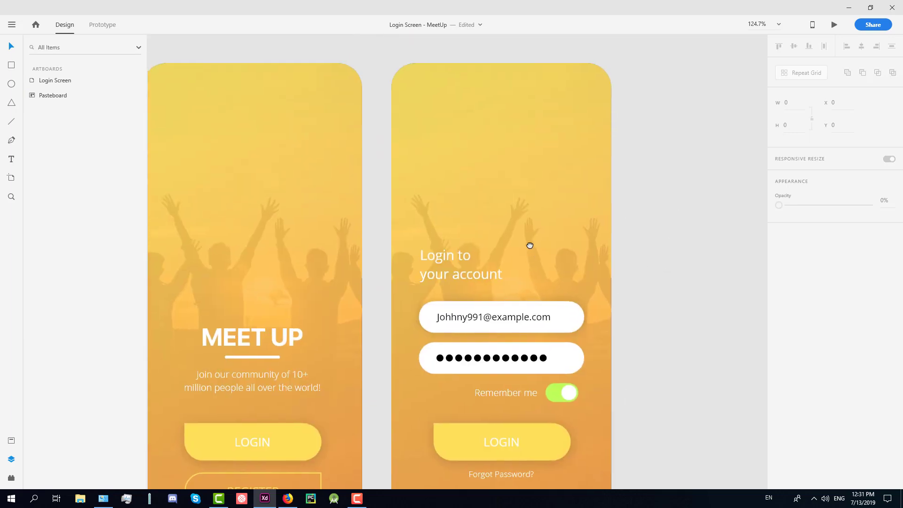
{"action": "left_click_drag", "start_coordinate": [478, 272], "coordinate": [476, 268]}
{"action": "left_click", "coordinate": [697, 397]}
{"action": "left_click_drag", "start_coordinate": [698, 397], "coordinate": [674, 281]}
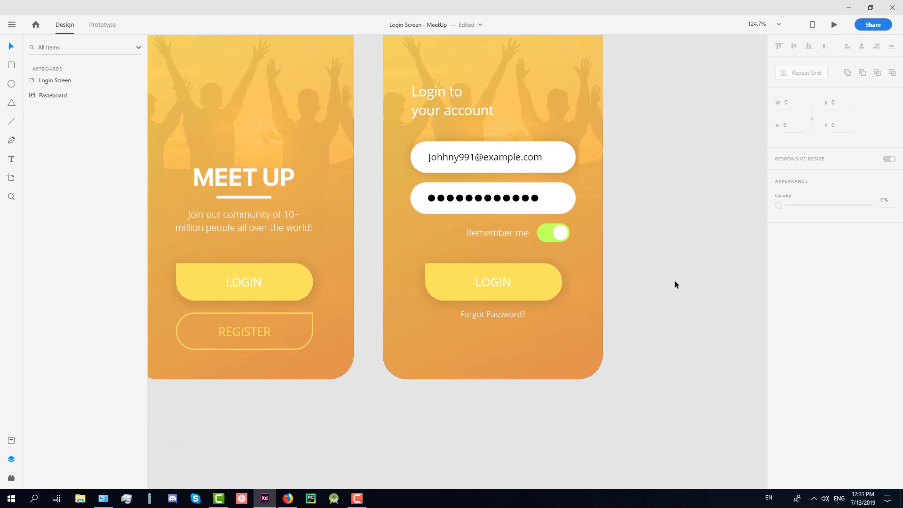
{"action": "left_click", "coordinate": [505, 314]}
{"action": "scroll", "coordinate": [504, 314], "scroll_direction": "up", "scroll_amount": 2}
{"action": "left_click", "coordinate": [514, 285]}
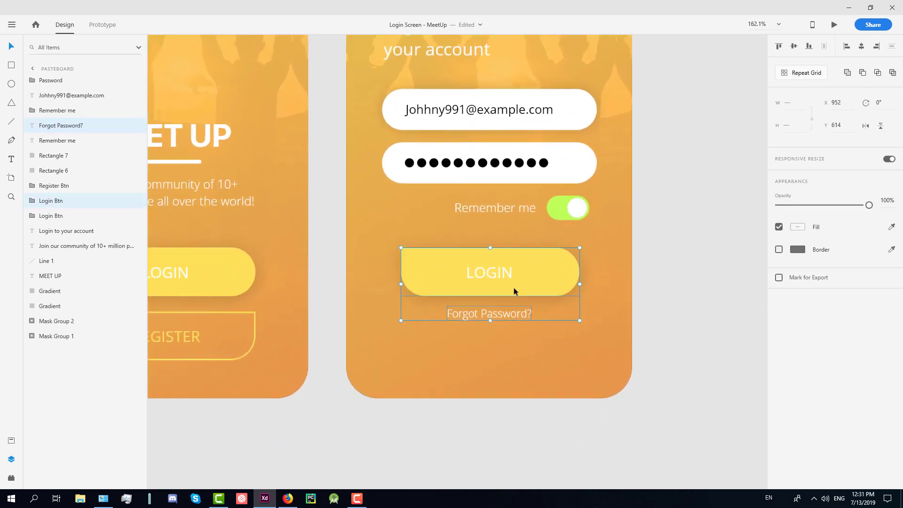
{"action": "left_click", "coordinate": [675, 289]}
- Shift the Remember me text and its toggle right so the toggle lines up with the fields' right edge
{"action": "left_click", "coordinate": [503, 268]}
{"action": "left_click", "coordinate": [515, 310], "text": "shift"}
{"action": "left_click", "coordinate": [530, 283], "text": "shift"}
{"action": "left_click", "coordinate": [574, 214]}
{"action": "left_click", "coordinate": [521, 210], "text": "shift"}
{"action": "left_click_drag", "start_coordinate": [558, 210], "coordinate": [563, 208]}
{"action": "left_click", "coordinate": [684, 254]}
{"action": "scroll", "coordinate": [685, 259], "scroll_direction": "up", "scroll_amount": 2}
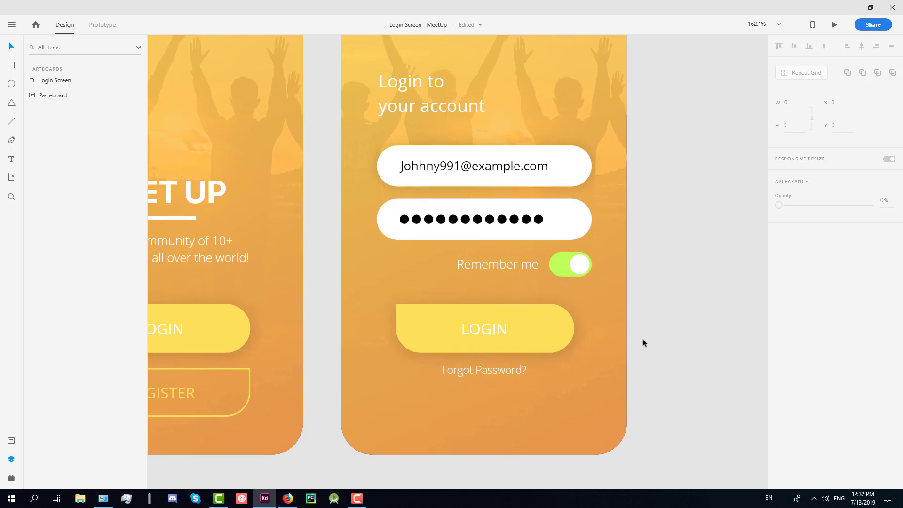
{"action": "left_click", "coordinate": [512, 369]}
{"action": "left_click", "coordinate": [536, 306], "text": "shift"}
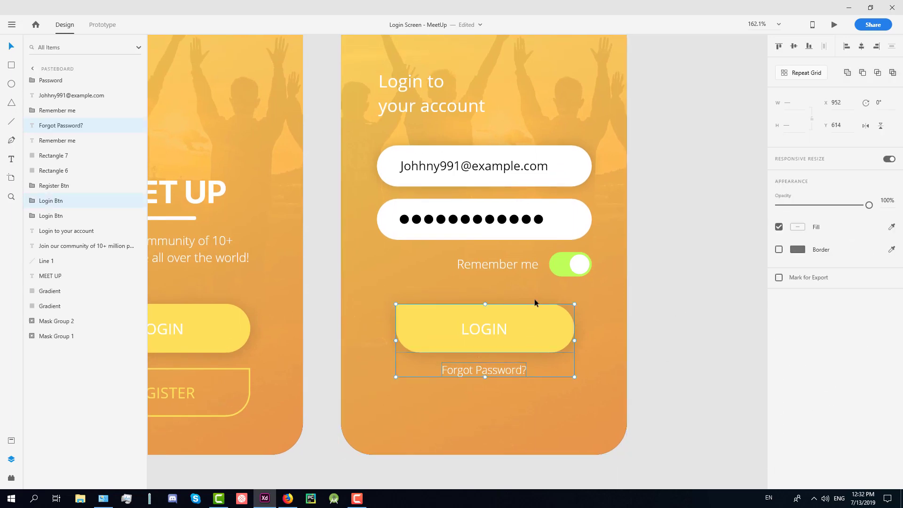
{"action": "left_click", "coordinate": [528, 269], "text": "shift"}
{"action": "left_click", "coordinate": [566, 267], "text": "shift"}
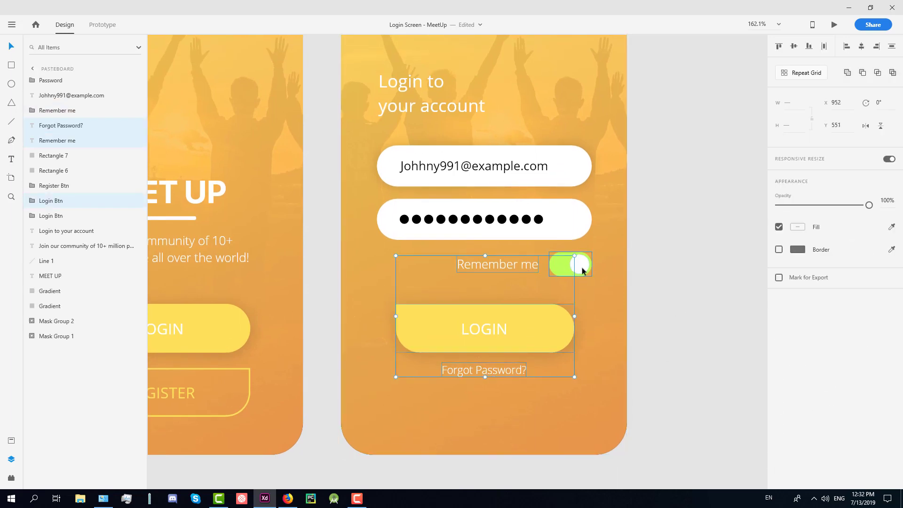
{"action": "left_click", "coordinate": [555, 234], "text": "shift"}
{"action": "left_click", "coordinate": [558, 208], "text": "shift"}
{"action": "left_click", "coordinate": [540, 170], "text": "shift"}
{"action": "left_click", "coordinate": [570, 185], "text": "shift"}
{"action": "left_click", "coordinate": [455, 115], "text": "shift"}
{"action": "scroll", "coordinate": [469, 154], "scroll_direction": "down", "scroll_amount": 3}
{"action": "left_click_drag", "start_coordinate": [509, 138], "coordinate": [523, 254]}
{"action": "scroll", "coordinate": [509, 230], "scroll_direction": "down", "scroll_amount": 2}
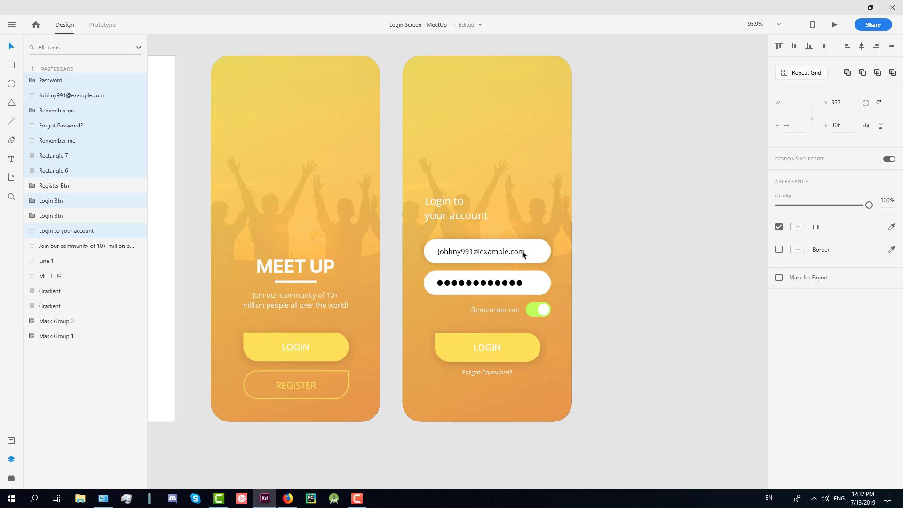
{"action": "left_click", "coordinate": [665, 194]}
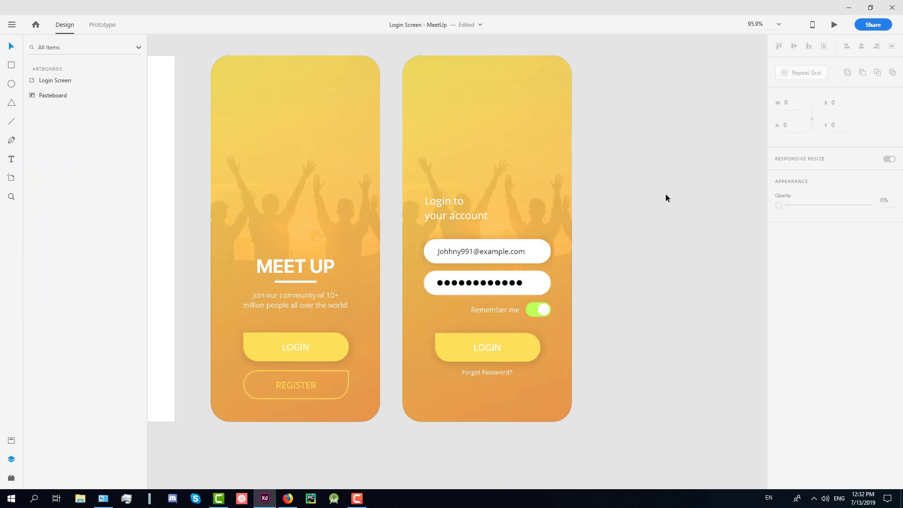
- Draw a left-pointing open chevron about 13 by 27 with the Pen tool near the login screen's upper-left corner
{"action": "scroll", "coordinate": [423, 151], "scroll_direction": "up", "scroll_amount": 10}
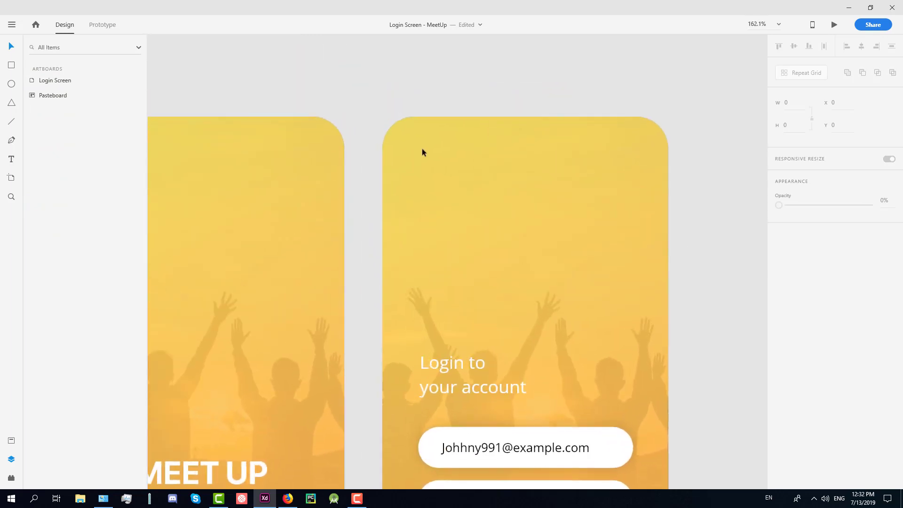
{"action": "key", "text": "p"}
{"action": "scroll", "coordinate": [440, 181], "scroll_direction": "down", "scroll_amount": 5}
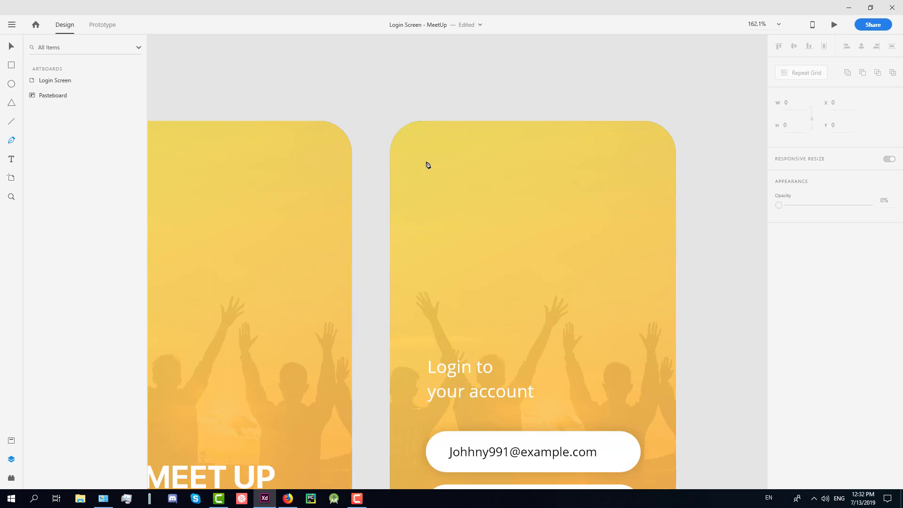
{"action": "scroll", "coordinate": [426, 164], "scroll_direction": "up", "scroll_amount": 3}
{"action": "left_click", "coordinate": [409, 169]}
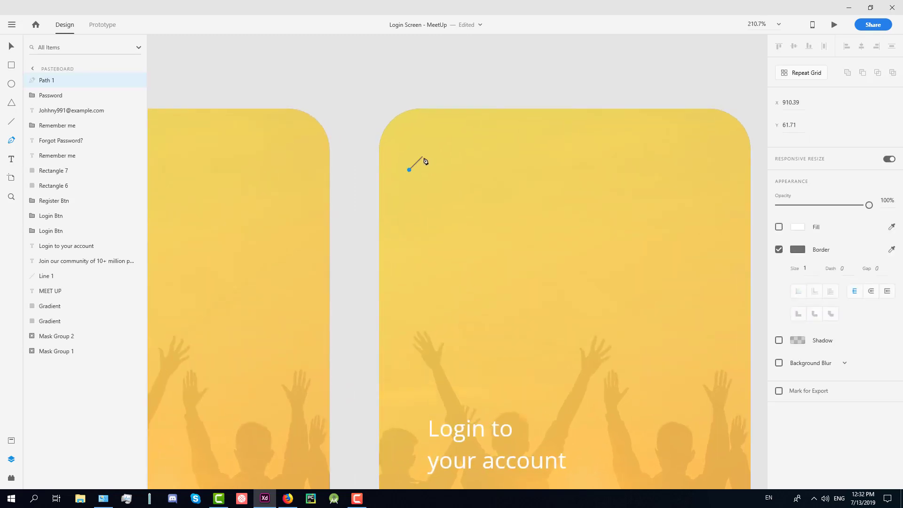
{"action": "scroll", "coordinate": [424, 160], "scroll_direction": "up", "scroll_amount": 6}
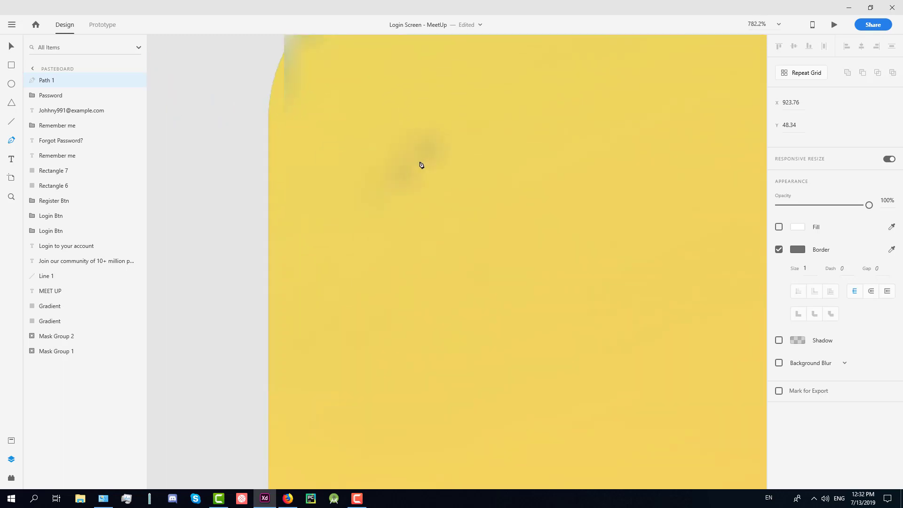
{"action": "key", "text": "Escape"}
{"action": "key", "text": "p"}
{"action": "left_click", "coordinate": [381, 192]}
{"action": "left_click", "coordinate": [429, 241]}
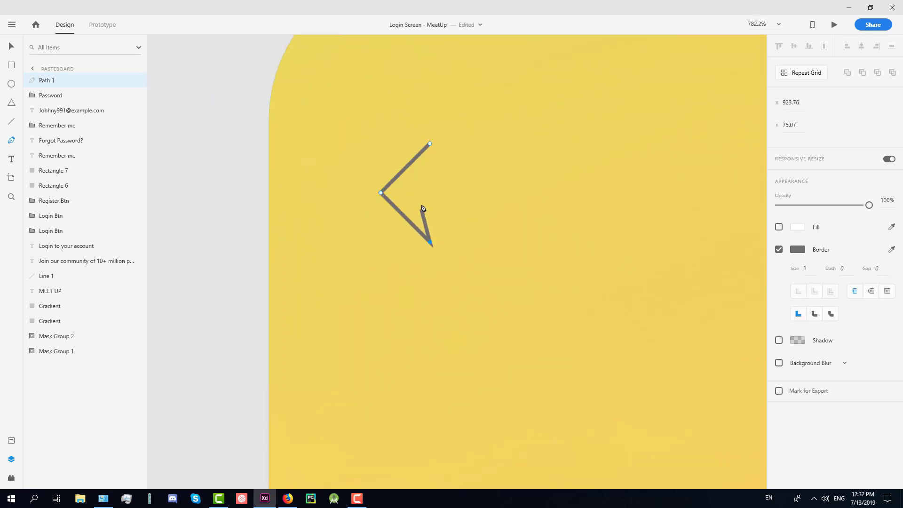
{"action": "key", "text": "Escape"}
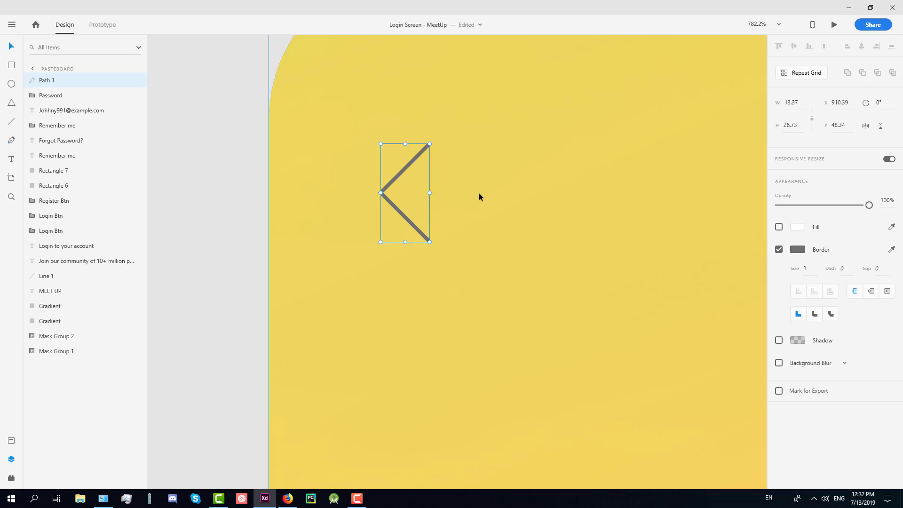
- Draw a horizontal shaft about 39 long from the chevron's tip to the right, forming a back arrow
{"action": "key", "text": "p"}
{"action": "left_click", "coordinate": [382, 193]}
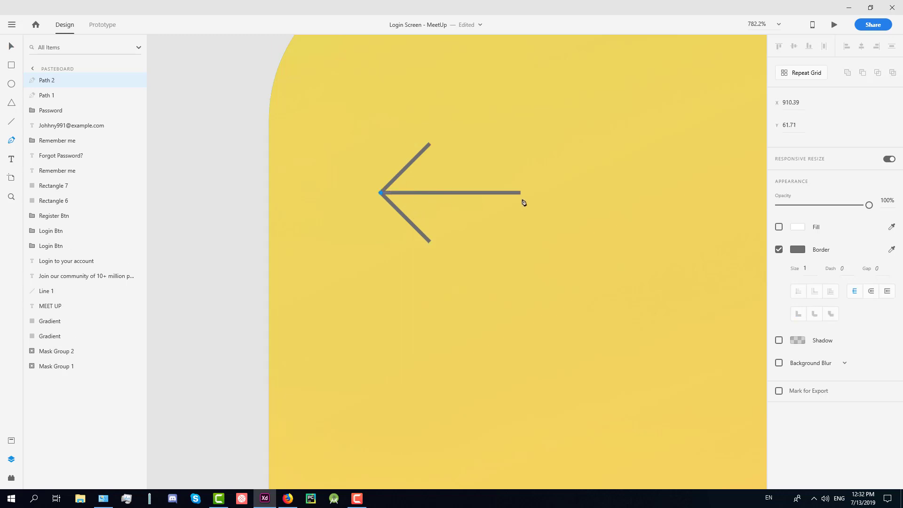
{"action": "left_click", "coordinate": [525, 193]}
{"action": "key", "text": "Escape"}
{"action": "left_click", "coordinate": [506, 143]}
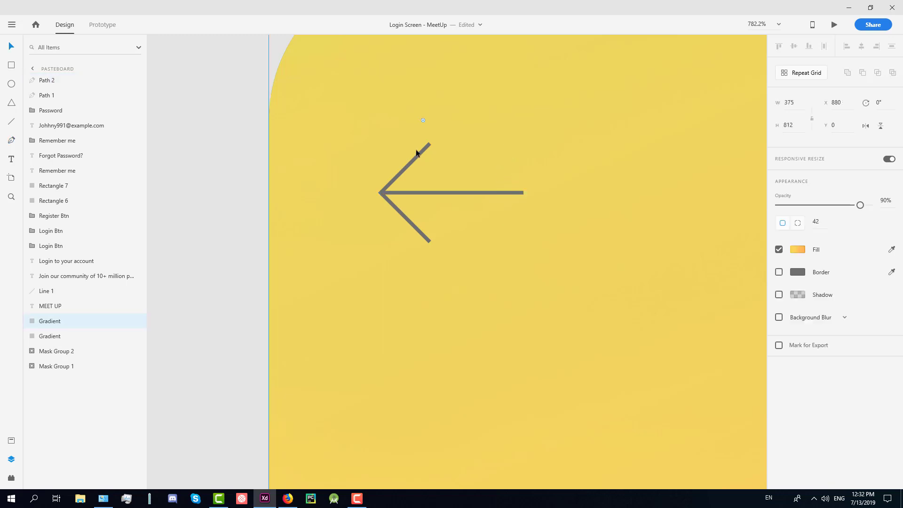
- Give both arrow paths a white border of size 3 with round caps and round joins
{"action": "left_click", "coordinate": [419, 154]}
{"action": "left_click", "coordinate": [444, 192], "text": "shift"}
{"action": "left_click", "coordinate": [797, 249]}
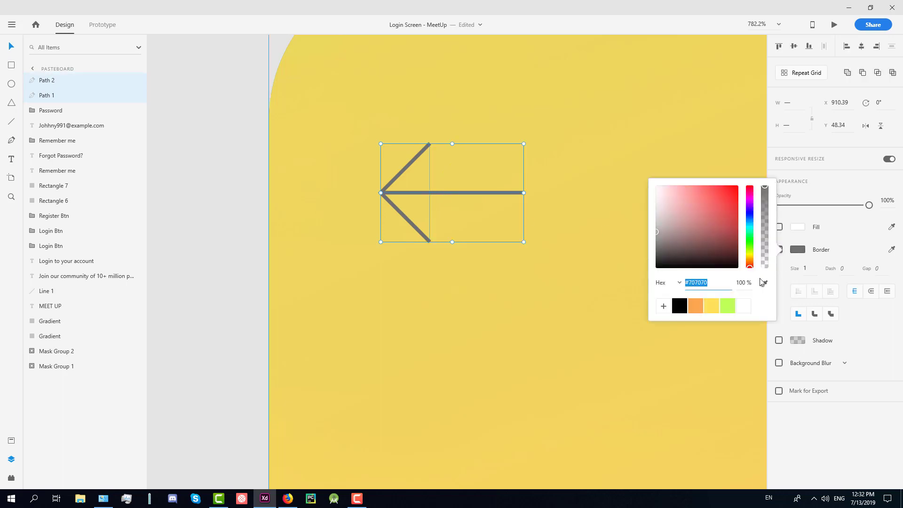
{"action": "left_click", "coordinate": [742, 306]}
{"action": "left_click", "coordinate": [871, 290]}
{"action": "left_click", "coordinate": [814, 313]}
{"action": "type", "text": "2"}
{"action": "key", "text": "Return"}
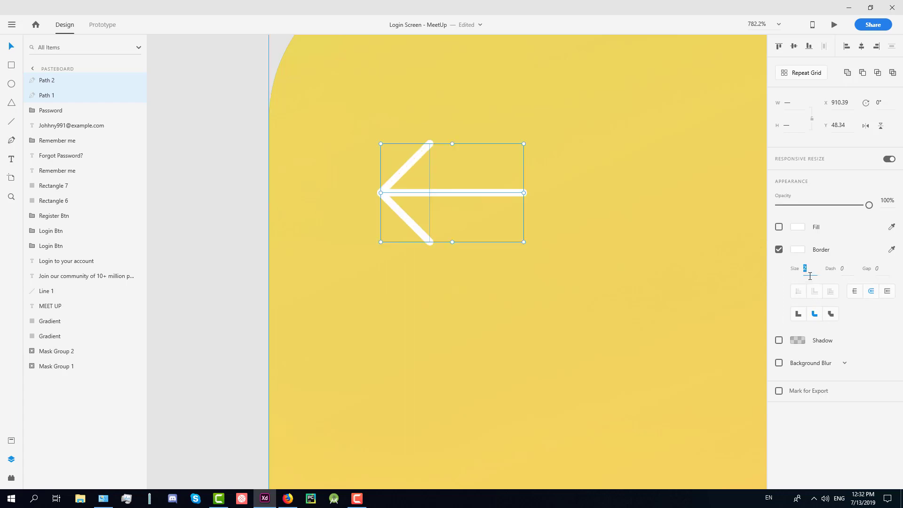
{"action": "key", "text": "Return"}
- Shift the arrow's horizontal shaft slightly right so it starts just inside the arrowhead's tip
{"action": "scroll", "coordinate": [413, 191], "scroll_direction": "up", "scroll_amount": 3}
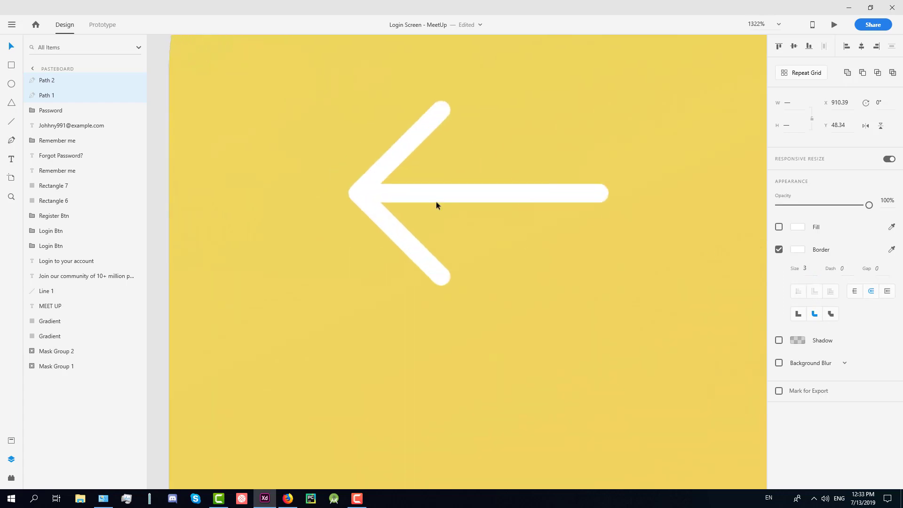
{"action": "left_click", "coordinate": [484, 263]}
{"action": "left_click", "coordinate": [438, 196]}
{"action": "left_click_drag", "start_coordinate": [438, 197], "coordinate": [457, 200]}
- Group the arrowhead, then group it together with the shaft as one back arrow
{"action": "left_click", "coordinate": [402, 159]}
{"action": "key", "text": "ctrl+g"}
{"action": "scroll", "coordinate": [401, 159], "scroll_direction": "down", "scroll_amount": 3}
{"action": "scroll", "coordinate": [401, 155], "scroll_direction": "down", "scroll_amount": 5}
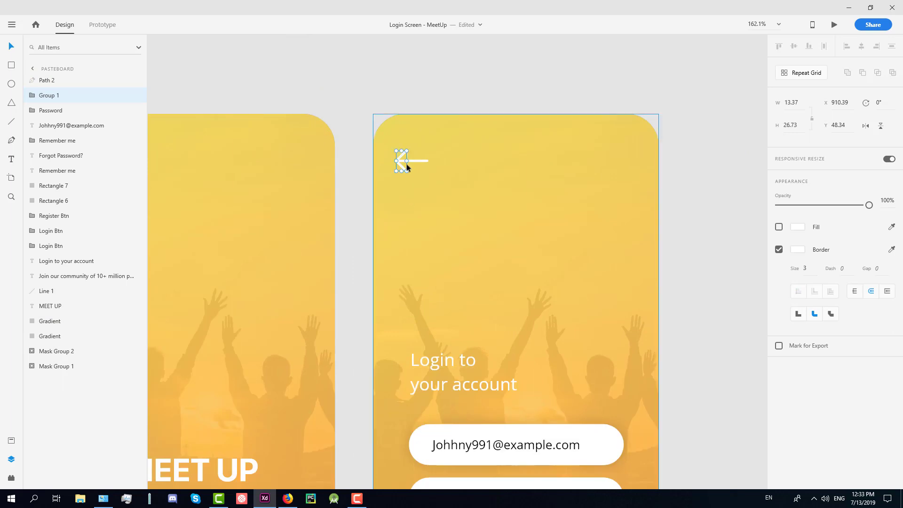
{"action": "left_click", "coordinate": [415, 160]}
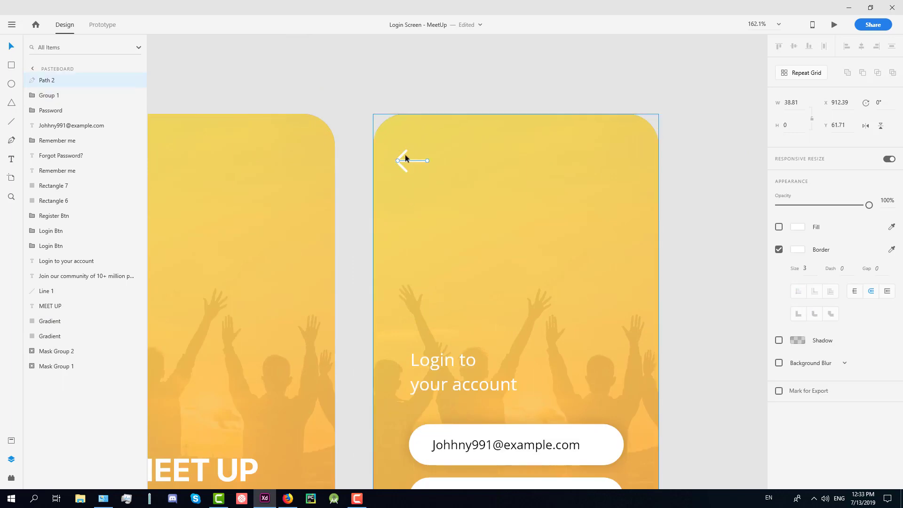
{"action": "left_click", "coordinate": [403, 153], "text": "shift"}
{"action": "key", "text": "ctrl+g"}
- Move the back arrow right to about X 929 so it lines up with the heading's left edge
{"action": "scroll", "coordinate": [405, 160], "scroll_direction": "up", "scroll_amount": 3}
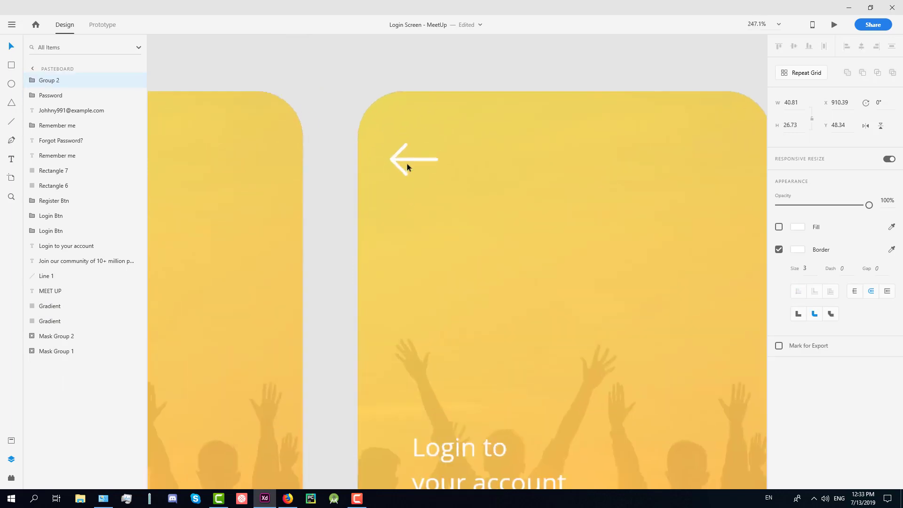
{"action": "left_click_drag", "start_coordinate": [408, 157], "coordinate": [433, 160]}
{"action": "scroll", "coordinate": [432, 160], "scroll_direction": "down", "scroll_amount": 2}
{"action": "scroll", "coordinate": [434, 185], "scroll_direction": "down", "scroll_amount": 1}
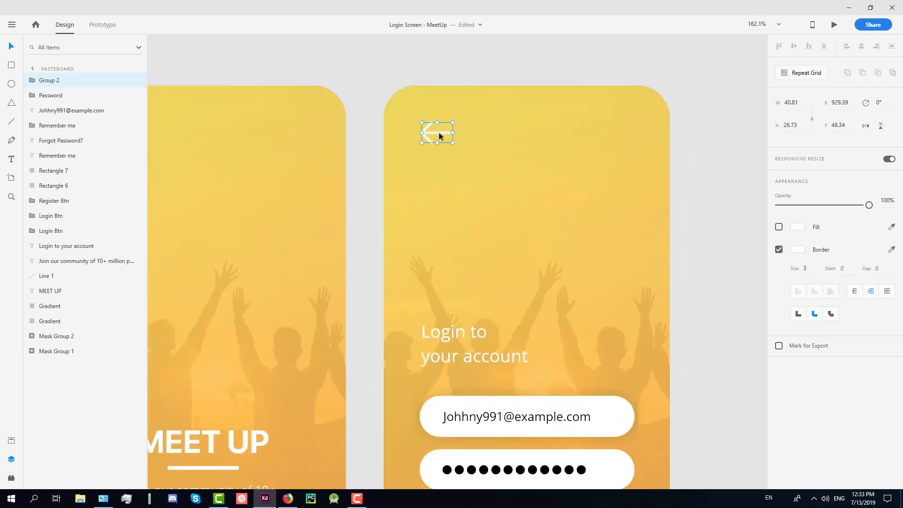
- Scale the back arrow down to about 30 by 19 and set its border size to 2
{"action": "scroll", "coordinate": [439, 132], "scroll_direction": "up", "scroll_amount": 3}
{"action": "left_click_drag", "start_coordinate": [470, 109], "coordinate": [459, 116]}
{"action": "left_click", "coordinate": [805, 267]}
{"action": "type", "text": "2"}
{"action": "key", "text": "Return"}
- Move the back arrow down to about Y 77, farther from the login screen's top edge
{"action": "scroll", "coordinate": [538, 261], "scroll_direction": "down", "scroll_amount": 4}
{"action": "left_click_drag", "start_coordinate": [531, 265], "coordinate": [504, 198]}
{"action": "scroll", "coordinate": [489, 147], "scroll_direction": "up", "scroll_amount": 3}
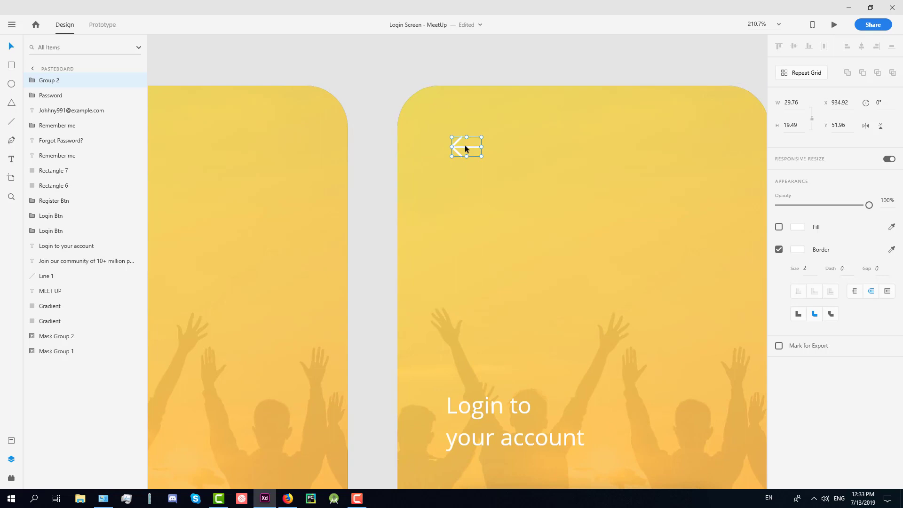
{"action": "left_click_drag", "start_coordinate": [466, 163], "coordinate": [468, 169]}
{"action": "left_click", "coordinate": [469, 169], "text": "shift"}
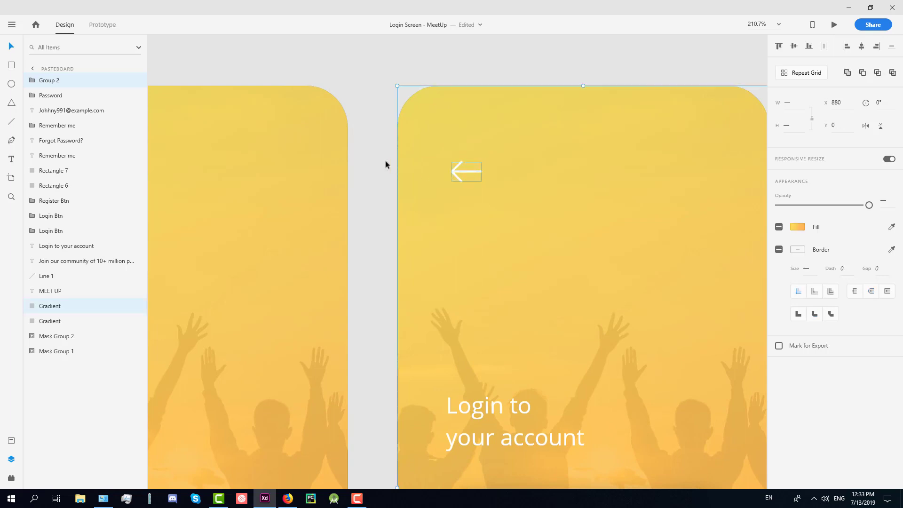
{"action": "left_click", "coordinate": [470, 170]}
{"action": "double_click", "coordinate": [470, 171]}
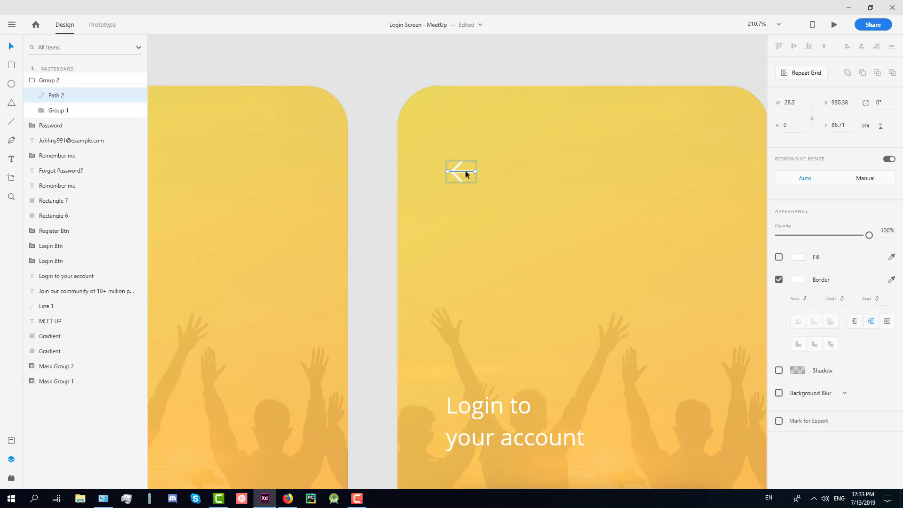
{"action": "left_click", "coordinate": [375, 138]}
{"action": "left_click", "coordinate": [475, 171]}
{"action": "left_click", "coordinate": [475, 173]}
{"action": "scroll", "coordinate": [474, 174], "scroll_direction": "up", "scroll_amount": 3}
{"action": "left_click", "coordinate": [474, 175], "text": "shift"}
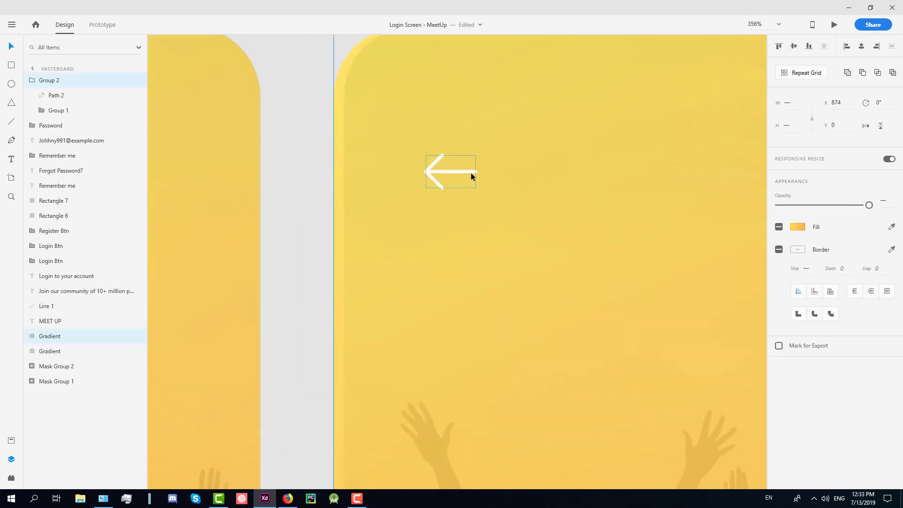
{"action": "key", "text": "ctrl+z"}
{"action": "left_click", "coordinate": [312, 120]}
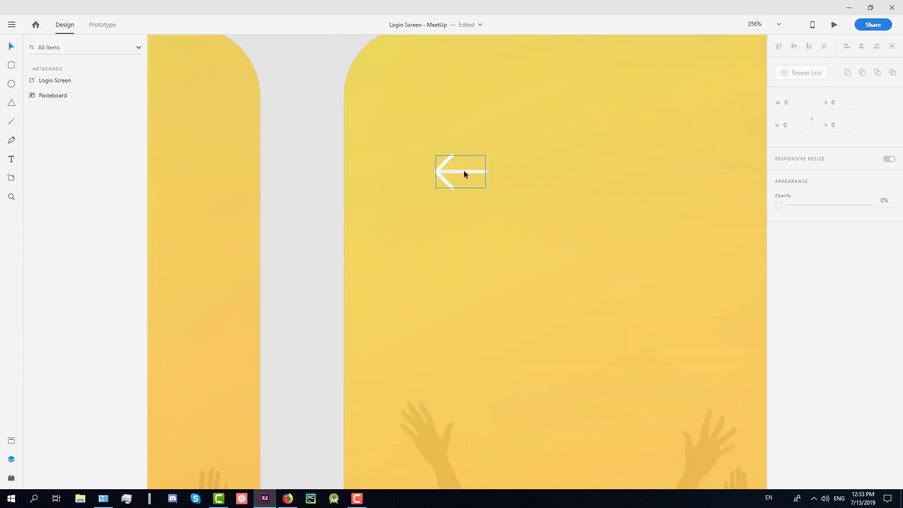
- Move the back arrow left and up to about X 925, Y 63
{"action": "left_click", "coordinate": [464, 170]}
{"action": "left_click_drag", "start_coordinate": [466, 170], "coordinate": [441, 171]}
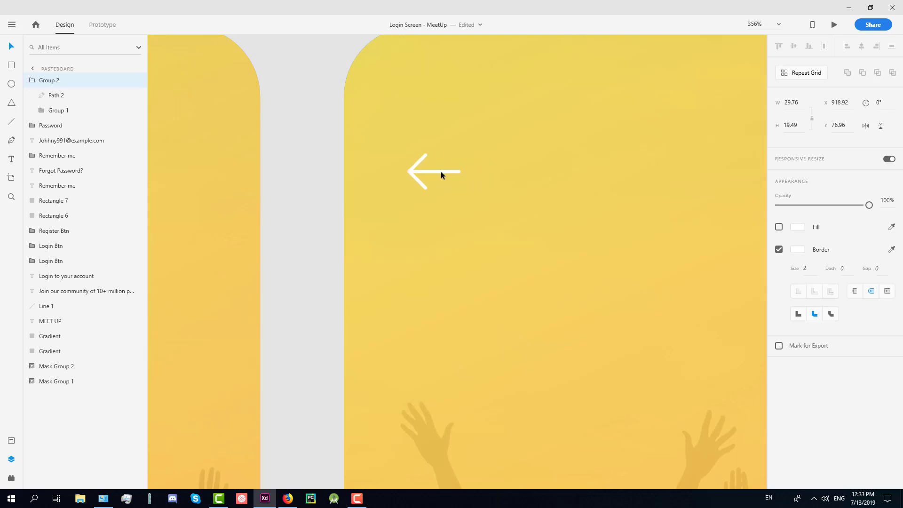
{"action": "scroll", "coordinate": [441, 171], "scroll_direction": "down", "scroll_amount": 4}
{"action": "scroll", "coordinate": [439, 143], "scroll_direction": "up", "scroll_amount": 3}
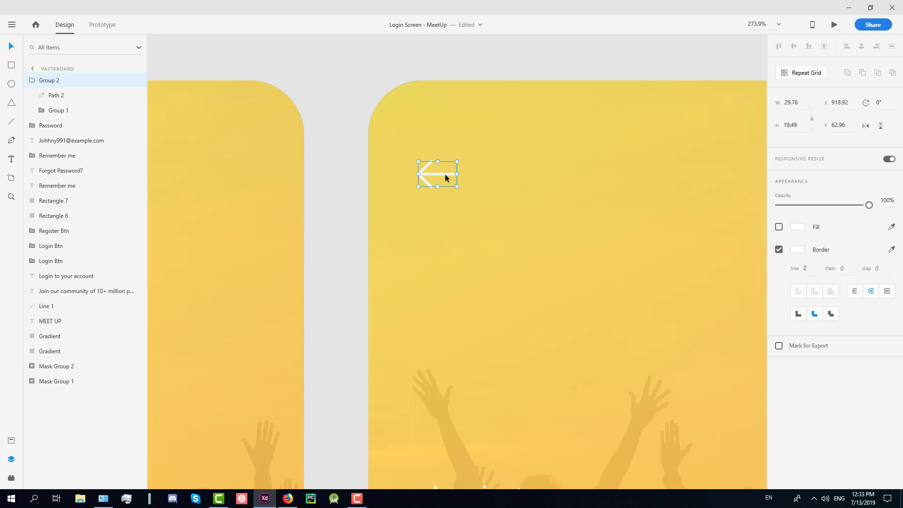
{"action": "left_click_drag", "start_coordinate": [444, 175], "coordinate": [447, 175]}
{"action": "scroll", "coordinate": [447, 174], "scroll_direction": "down", "scroll_amount": 4}
{"action": "scroll", "coordinate": [442, 198], "scroll_direction": "down", "scroll_amount": 1}
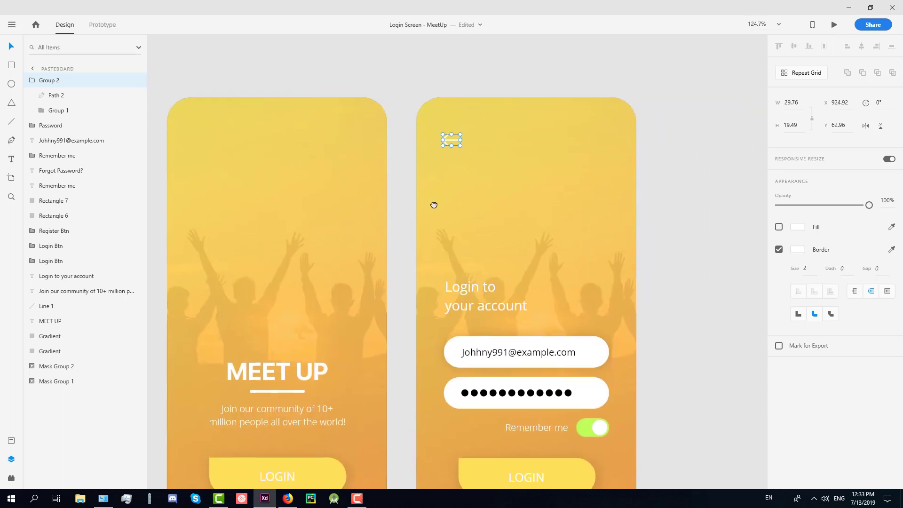
{"action": "left_click", "coordinate": [579, 68]}
{"action": "scroll", "coordinate": [579, 69], "scroll_direction": "down", "scroll_amount": 1}
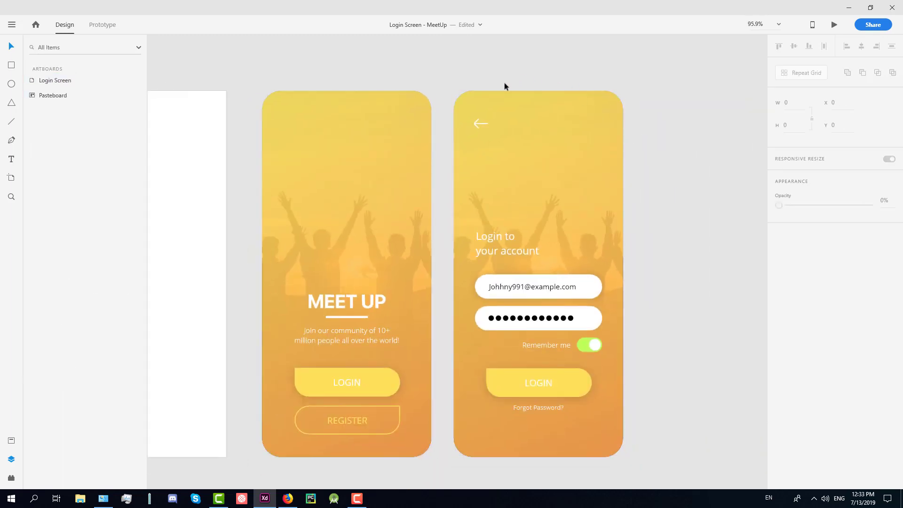
- Nudge the back arrow slightly upward toward the login screen's top edge
{"action": "scroll", "coordinate": [496, 94], "scroll_direction": "up", "scroll_amount": 4}
{"action": "left_click", "coordinate": [469, 157]}
{"action": "scroll", "coordinate": [469, 157], "scroll_direction": "left", "scroll_amount": 1}
{"action": "scroll", "coordinate": [468, 157], "scroll_direction": "up", "scroll_amount": 1}
{"action": "scroll", "coordinate": [478, 159], "scroll_direction": "up", "scroll_amount": 2}
{"action": "left_click_drag", "start_coordinate": [517, 157], "coordinate": [517, 147]}
{"action": "scroll", "coordinate": [517, 147], "scroll_direction": "down", "scroll_amount": 5}
{"action": "scroll", "coordinate": [517, 147], "scroll_direction": "down", "scroll_amount": 1}
{"action": "left_click", "coordinate": [700, 195]}
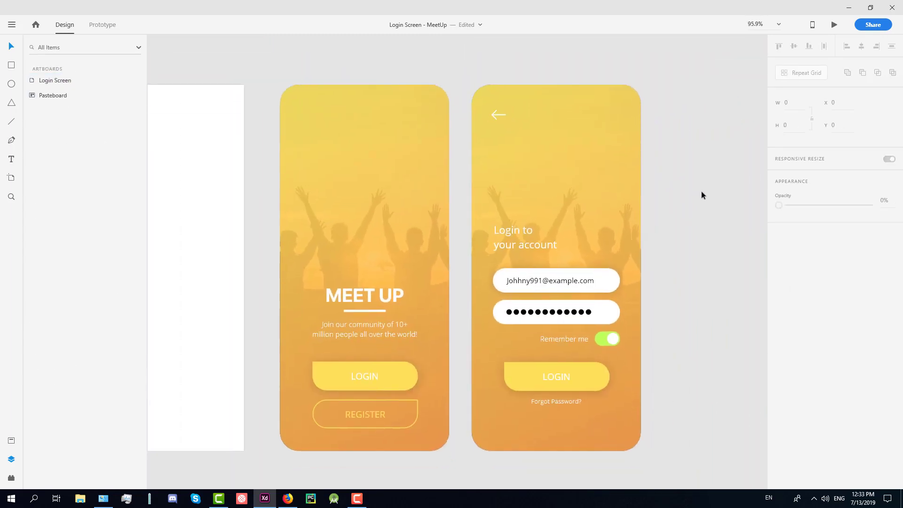
- Save the document with both finished screens
{"action": "left_click_drag", "start_coordinate": [723, 193], "coordinate": [730, 215]}
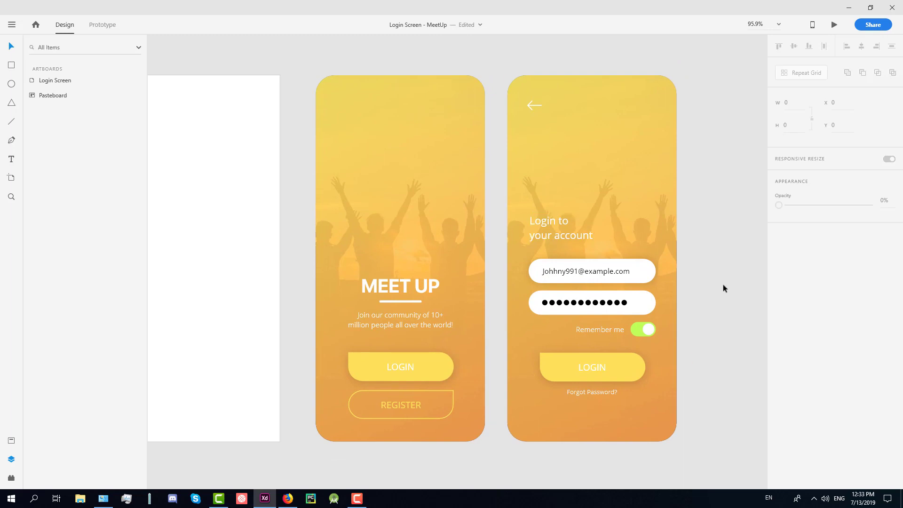
{"action": "left_click_drag", "start_coordinate": [723, 288], "coordinate": [694, 293]}
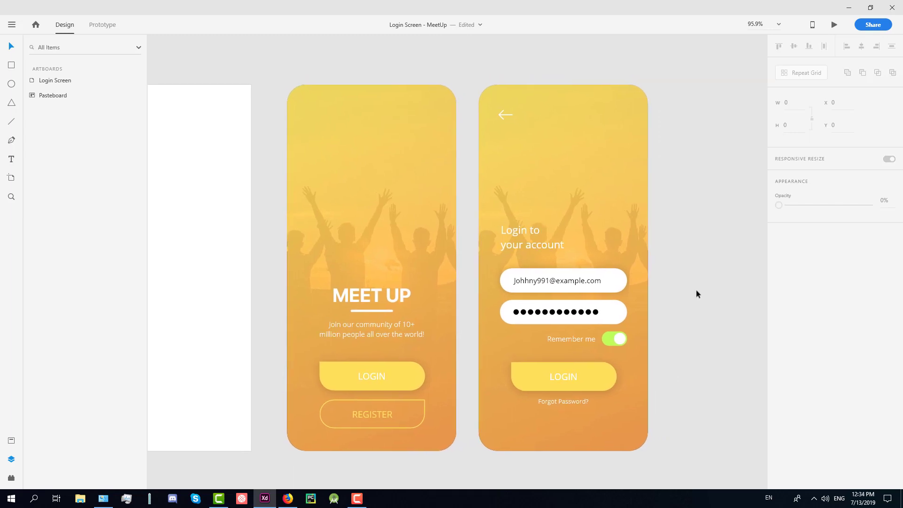
{"action": "key", "text": "ctrl+s"}
{"action": "scroll", "coordinate": [684, 323], "scroll_direction": "up", "scroll_amount": 1}
{"action": "left_click_drag", "start_coordinate": [684, 324], "coordinate": [727, 330]}
{"action": "scroll", "coordinate": [712, 327], "scroll_direction": "down", "scroll_amount": 1}
{"action": "mouse_move", "coordinate": [704, 273]}
{"action": "left_mouse_down"}
{"action": "mouse_move", "coordinate": [731, 278]}
{"action": "mouse_move", "coordinate": [714, 273]}
{"action": "left_mouse_up"}
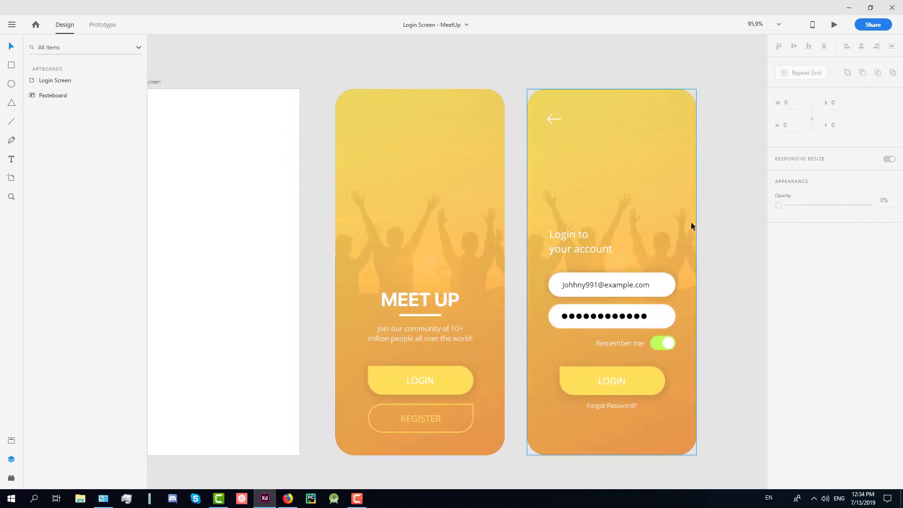